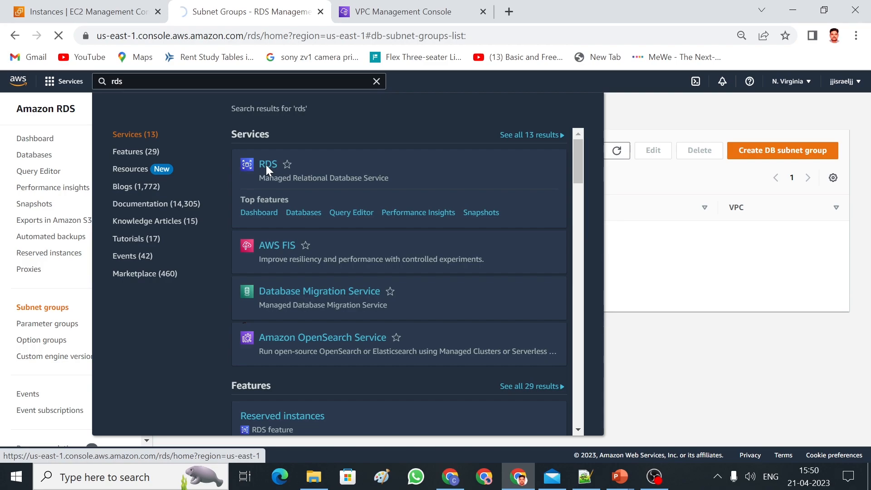
Go to RDS Subnet groups and start a new DB subnet group.
click(265, 164)
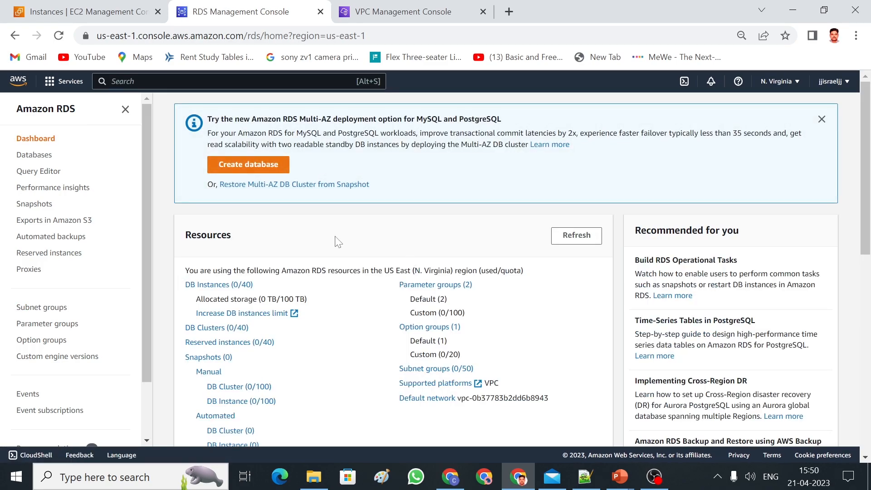
click(60, 313)
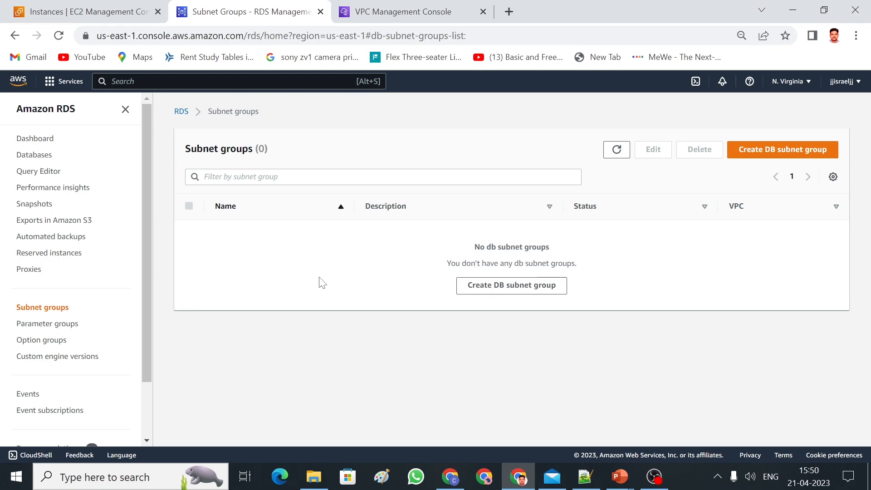
click(746, 153)
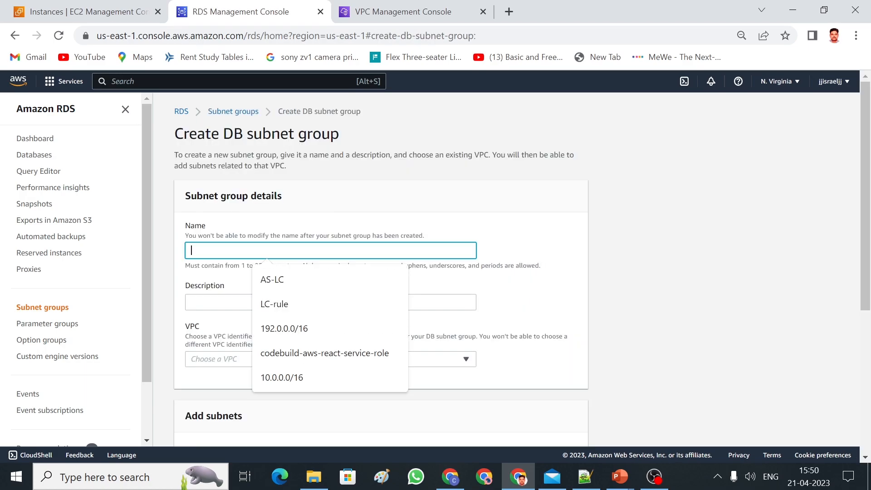
Name and describe the subnet group demo-sg and place it in israel-vpc.
text(demo-)
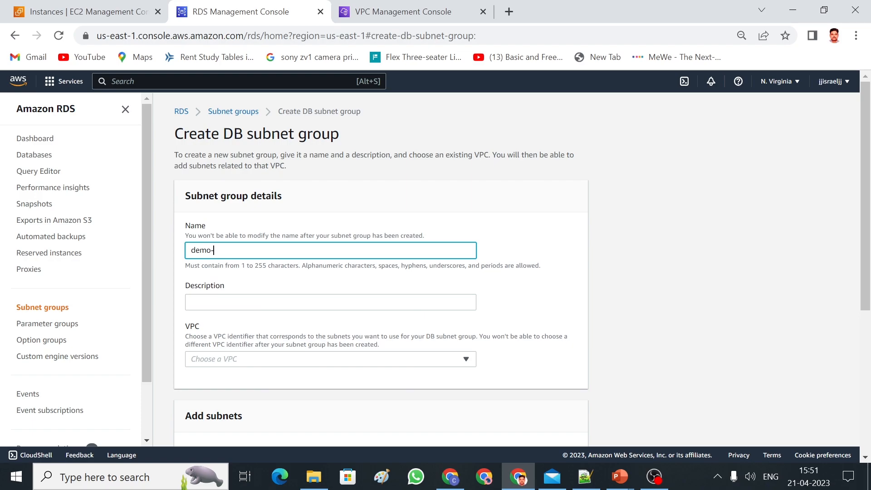
text(sg)
click(330, 302)
text(de)
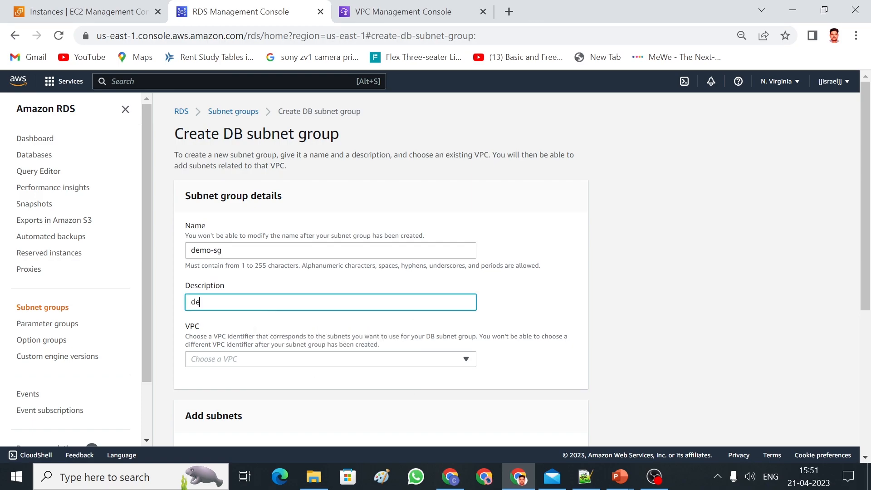
text(mo-sg)
click(465, 360)
click(304, 313)
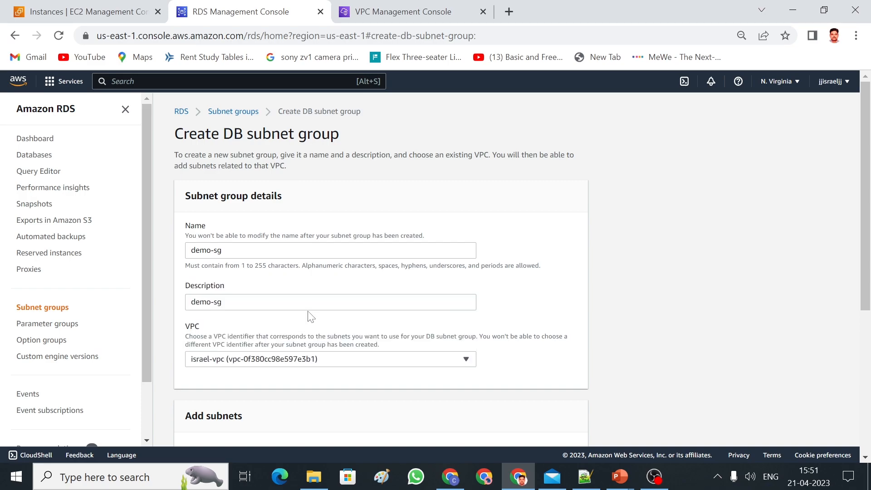
drag(867, 150, 869, 250)
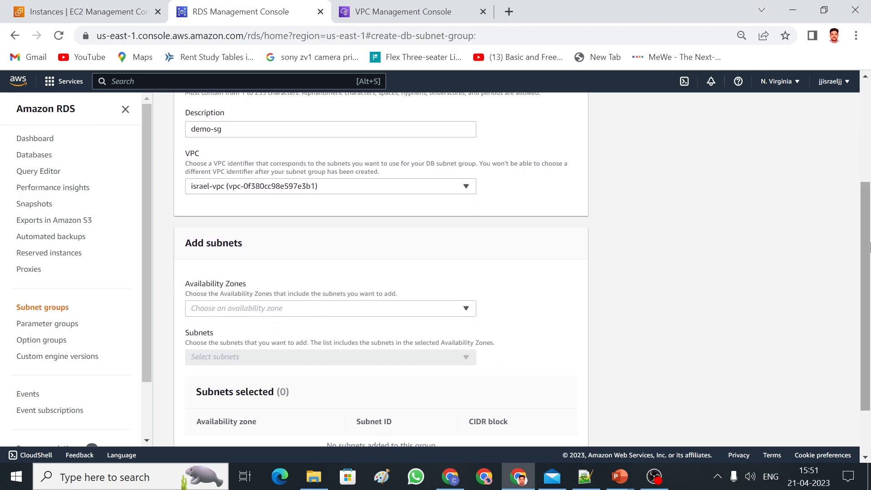
Add subnets 10.0.2.0/24 (us-east-1a) and 10.0.3.0/24 (us-east-1b), then create the group.
click(433, 308)
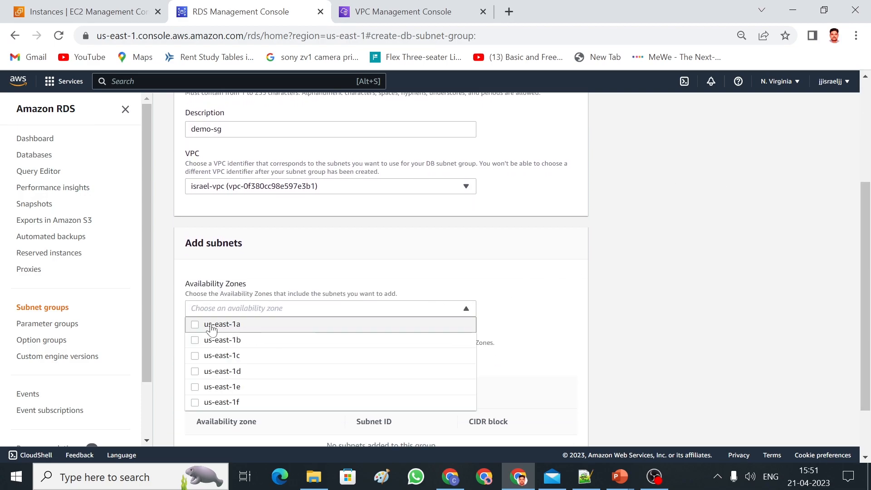
click(195, 324)
click(194, 340)
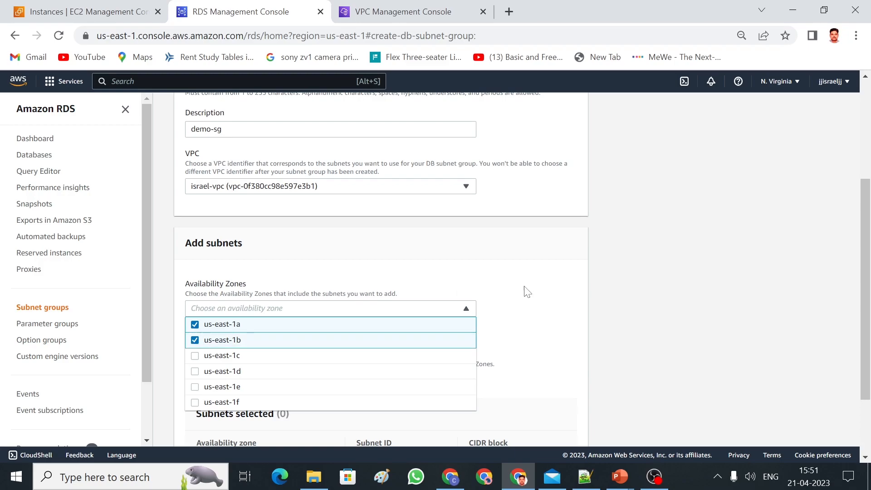
click(572, 306)
drag(867, 216, 866, 268)
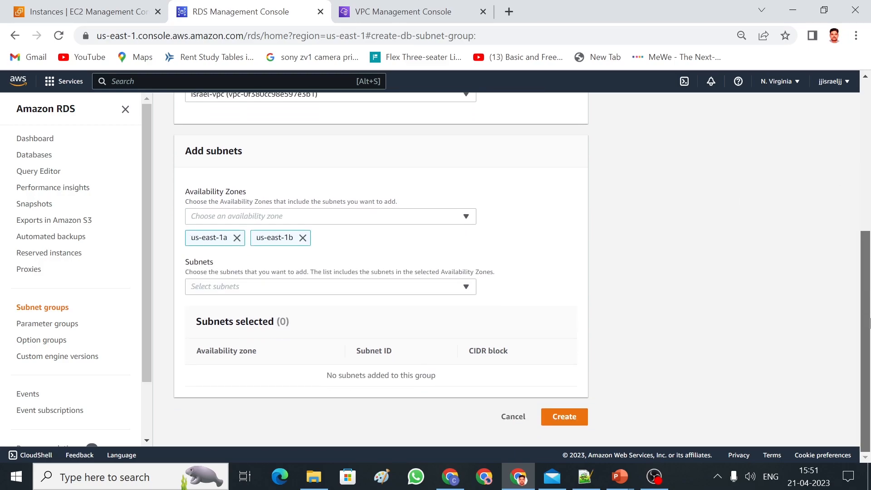
click(445, 378)
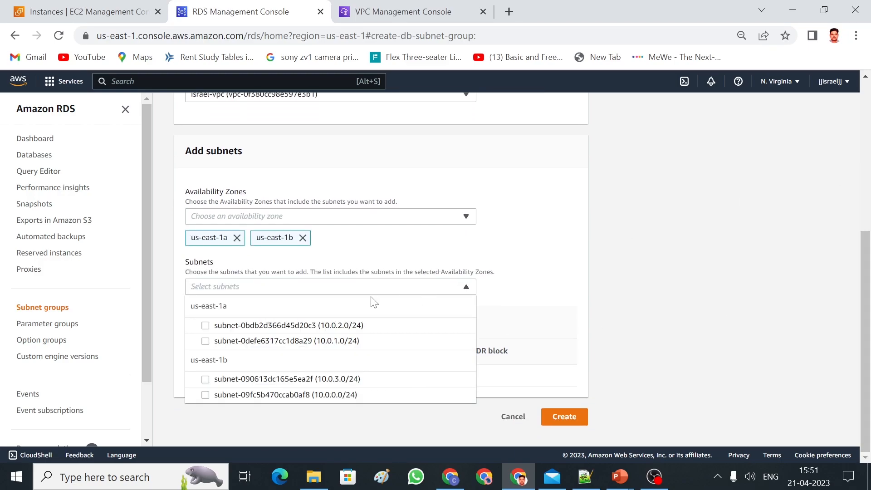
click(206, 325)
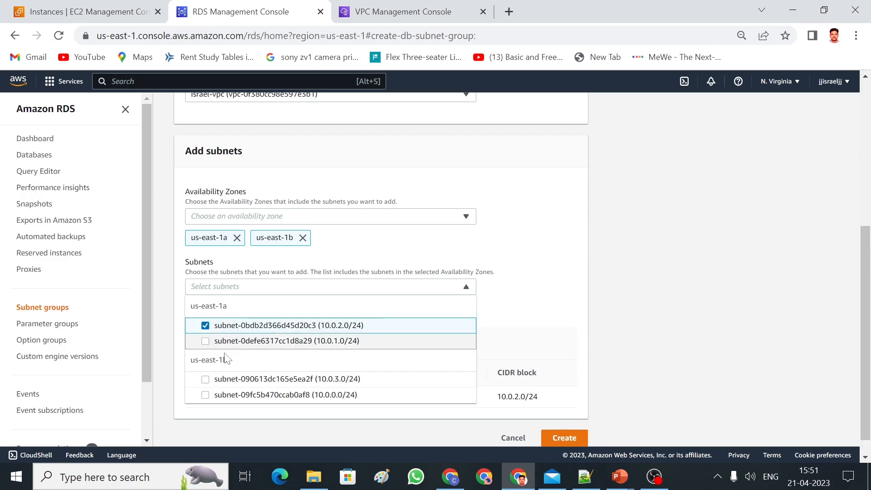
click(205, 379)
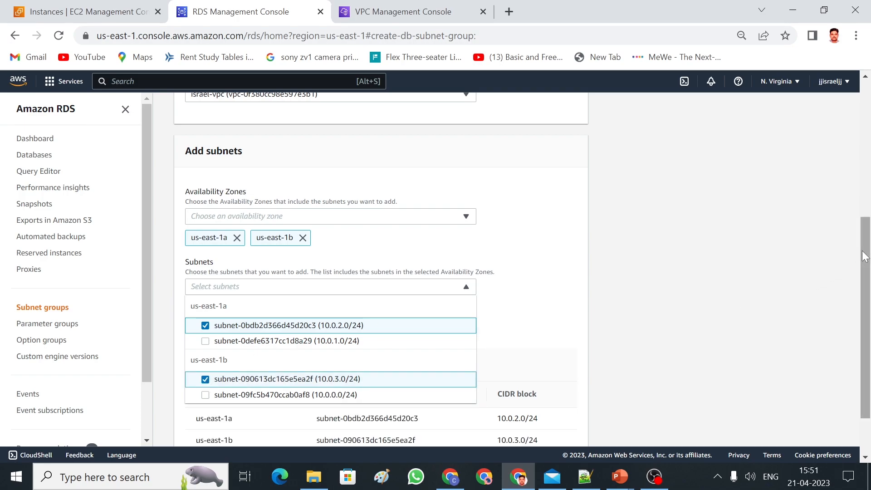
drag(867, 272, 867, 304)
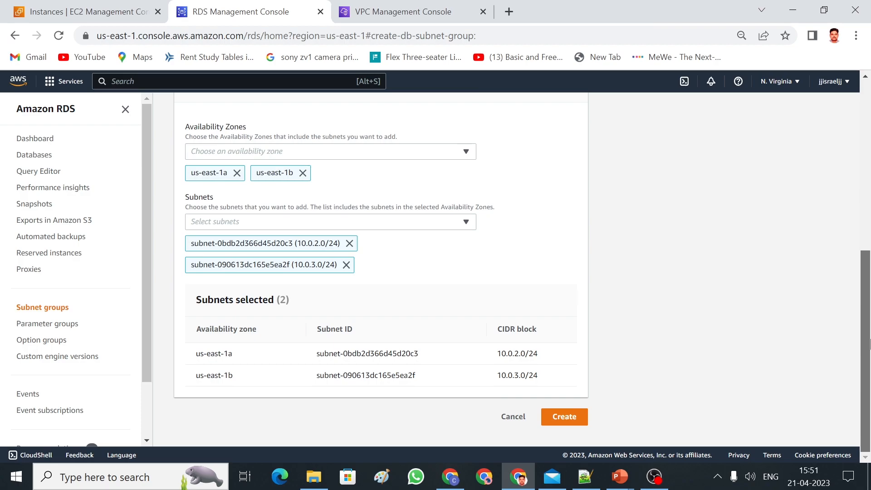
click(567, 423)
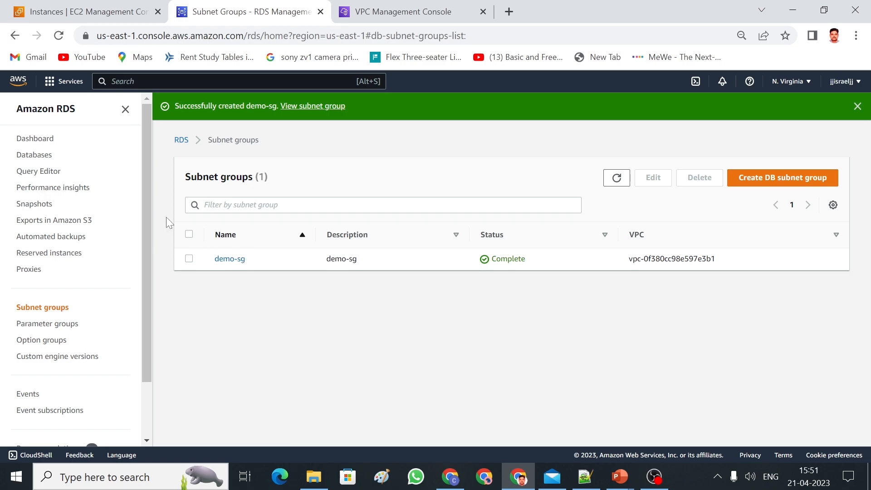
Start a new database from the RDS Databases list and scroll to Aurora (MySQL Compatible) engine options.
click(44, 159)
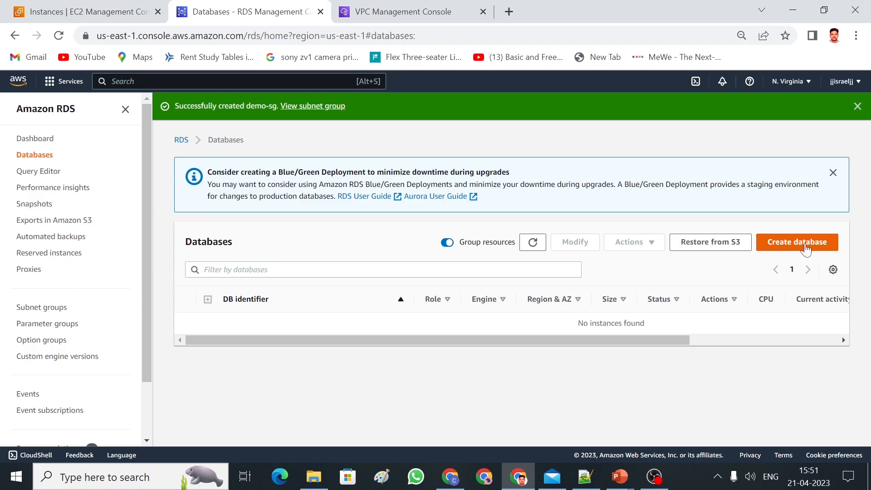
click(799, 245)
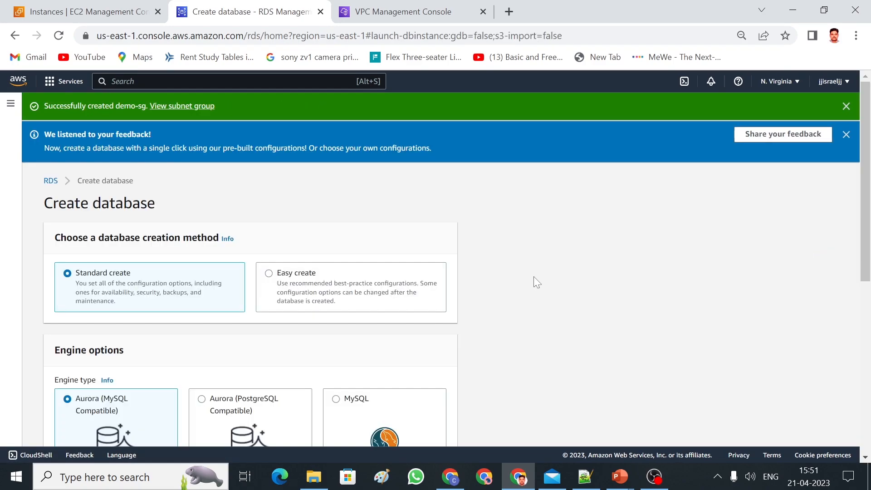
drag(866, 159, 865, 196)
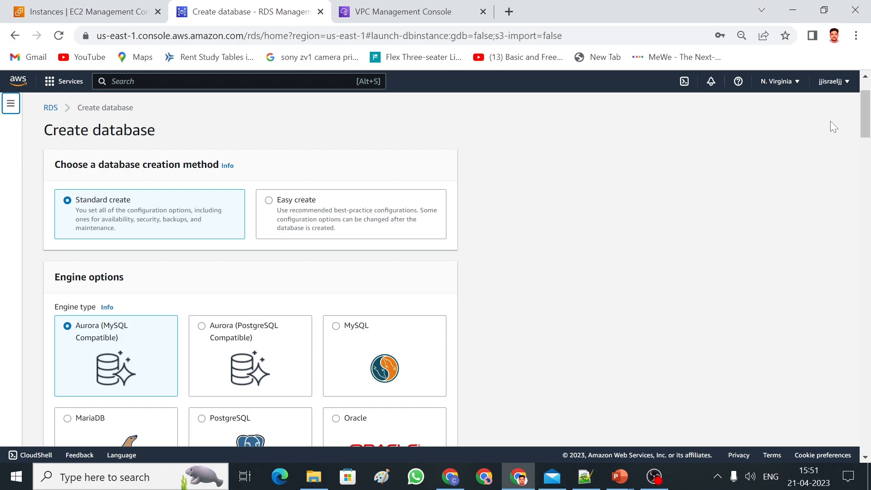
scroll(865, 118, down, 2)
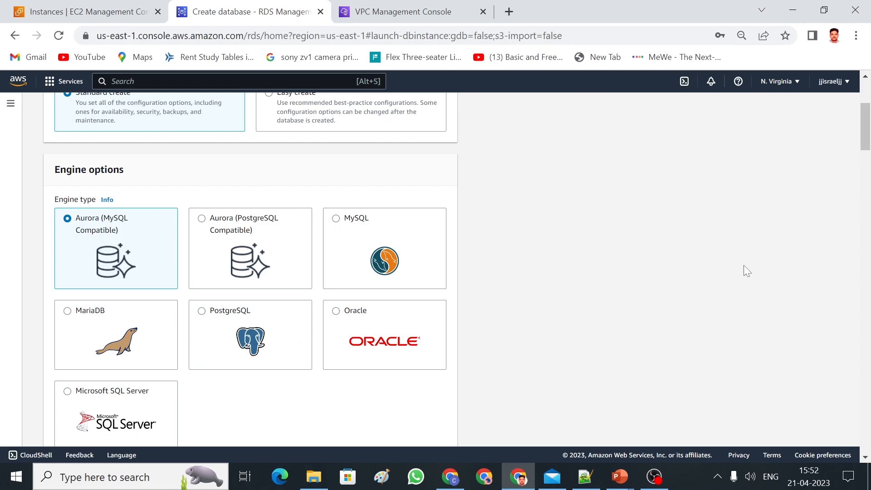
Review available Aurora versions, keeping Aurora (MySQL 5.7) 2.11.2 and the Production template.
drag(865, 127, 866, 160)
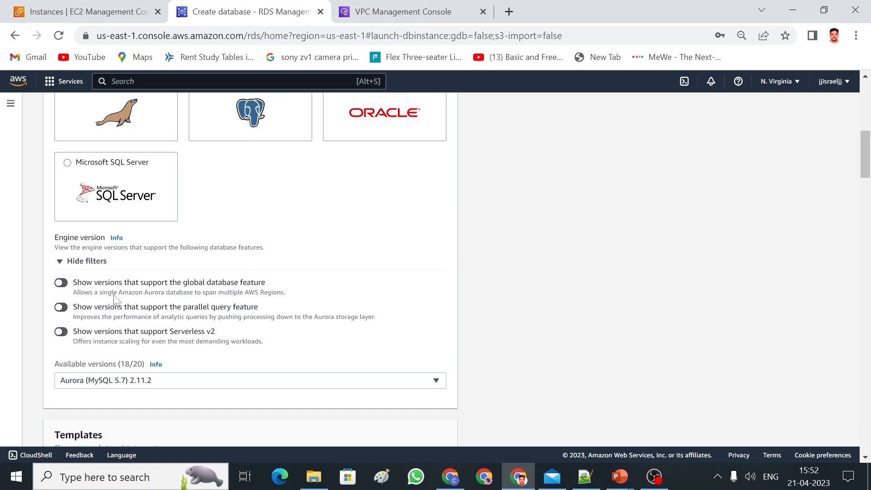
drag(867, 163, 867, 176)
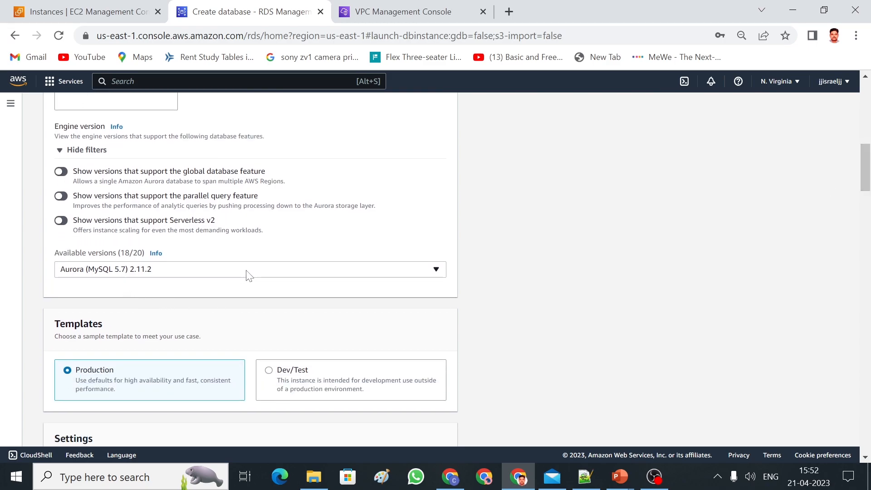
click(213, 271)
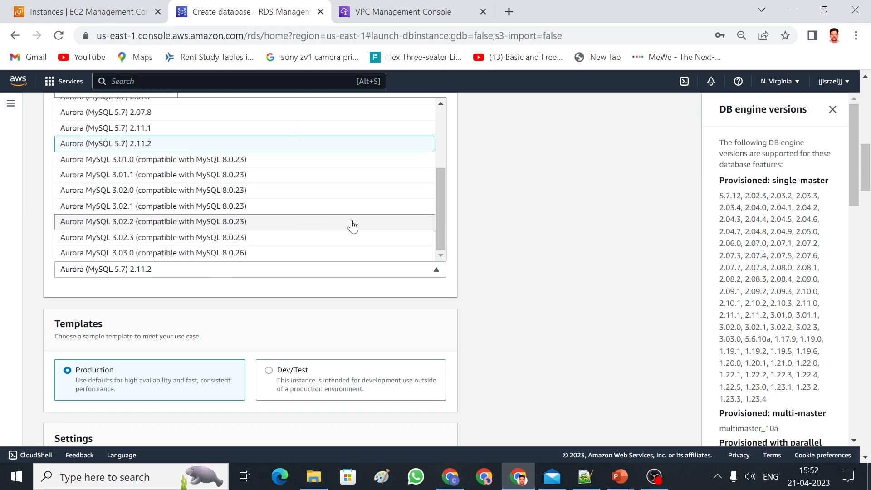
click(476, 215)
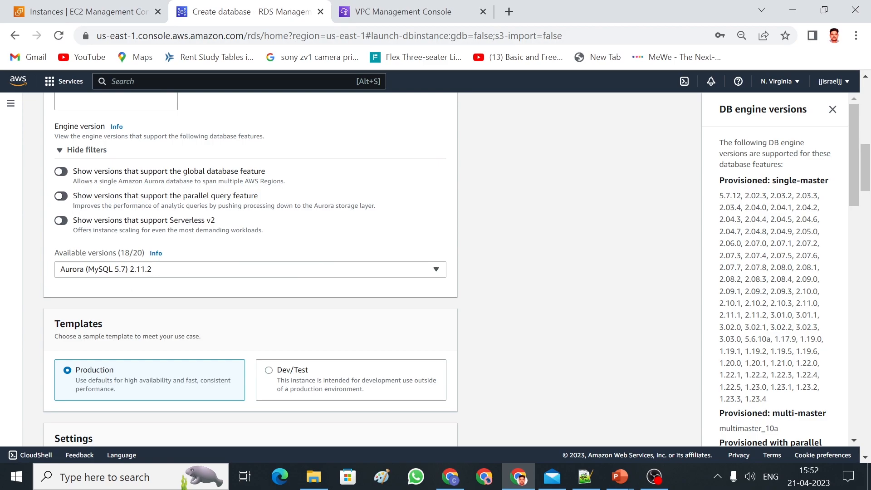
drag(868, 166, 870, 182)
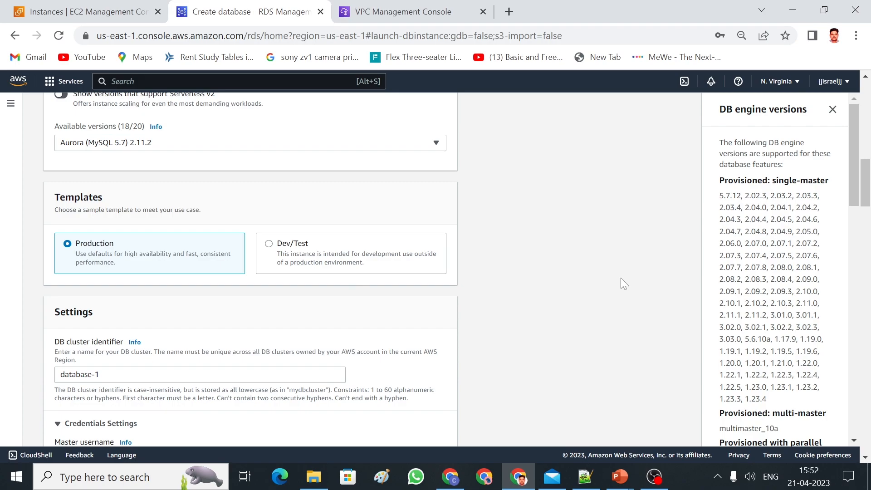
Replace the master password with a new one and enter it again to confirm.
scroll(866, 181, down, 3)
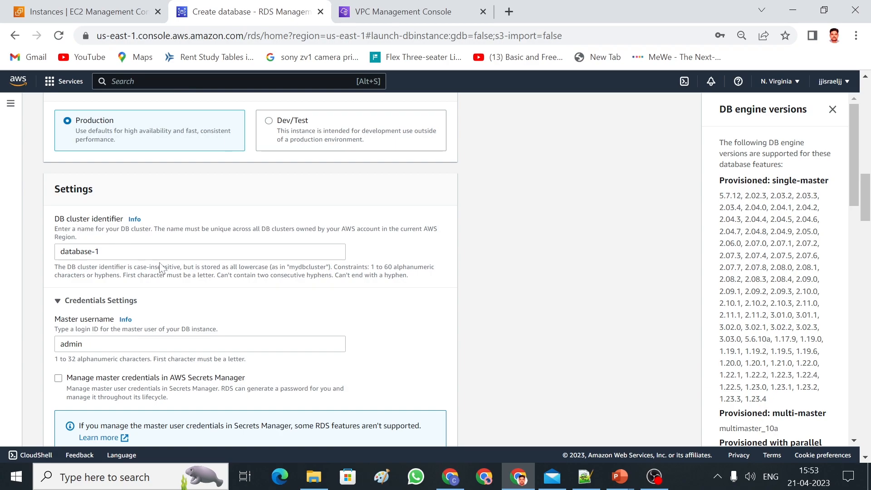
drag(867, 180, 867, 192)
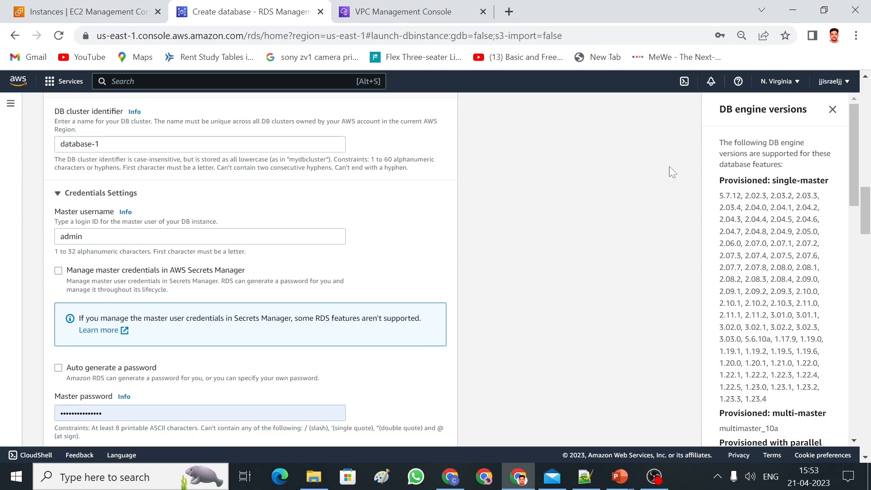
drag(866, 208, 866, 219)
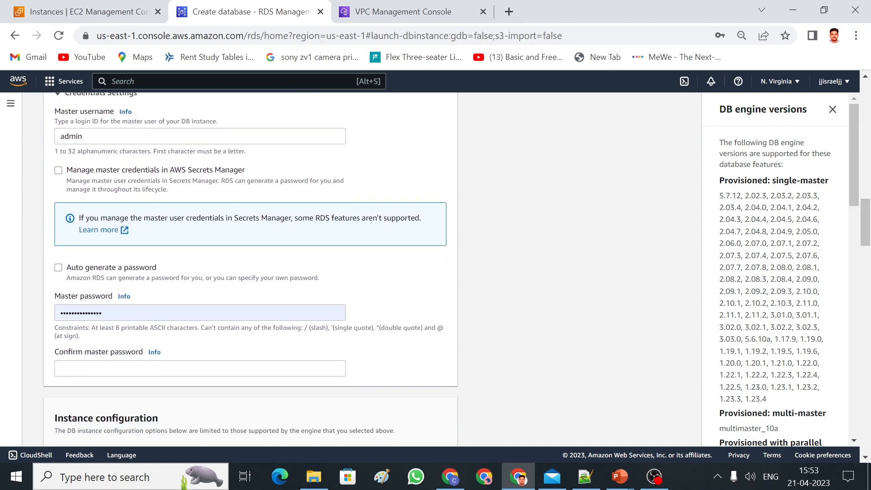
drag(106, 313, 49, 313)
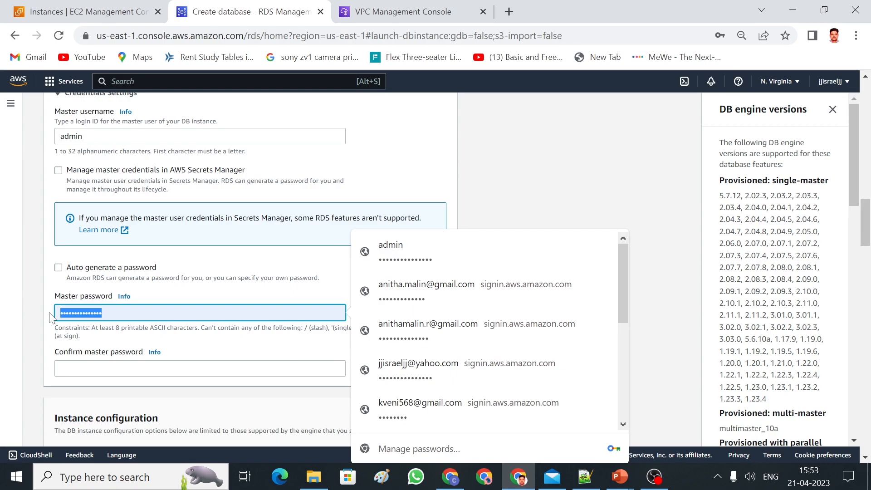
text(ad)
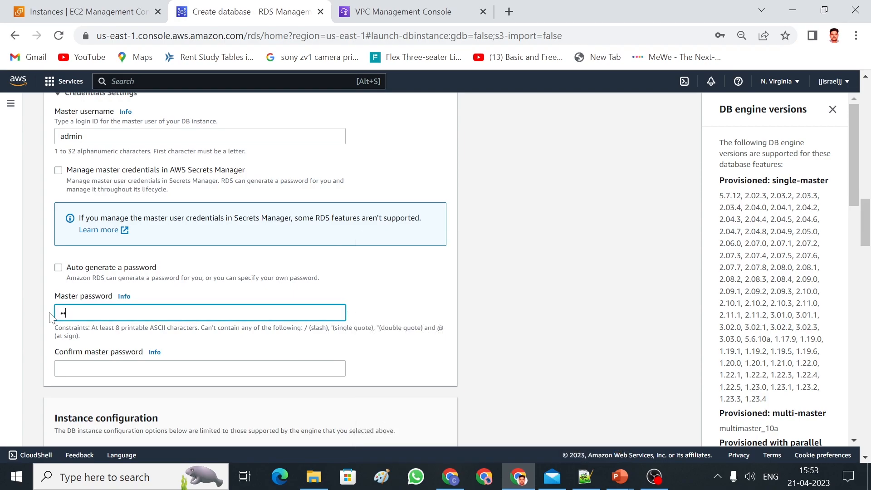
text(min1)
click(136, 368)
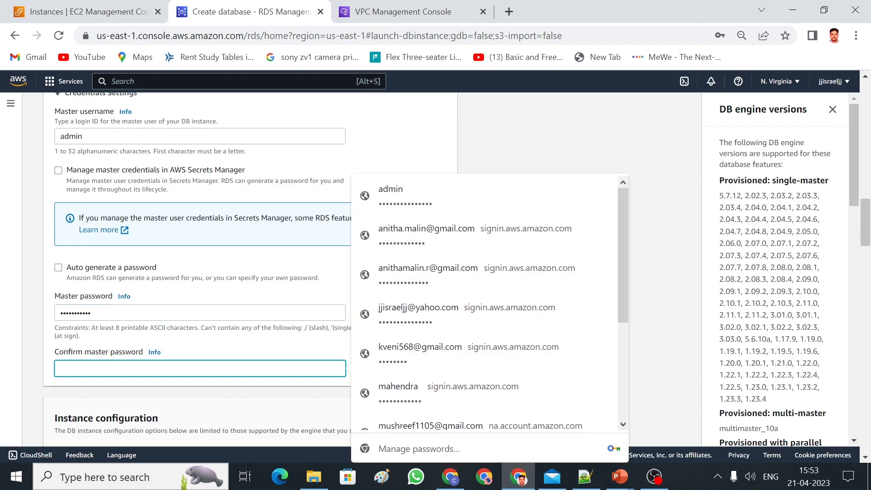
text(••)
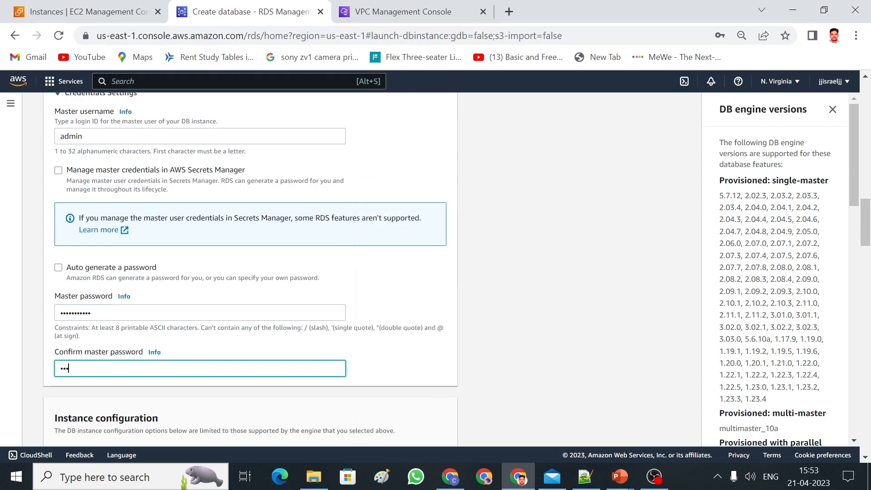
text(•••••)
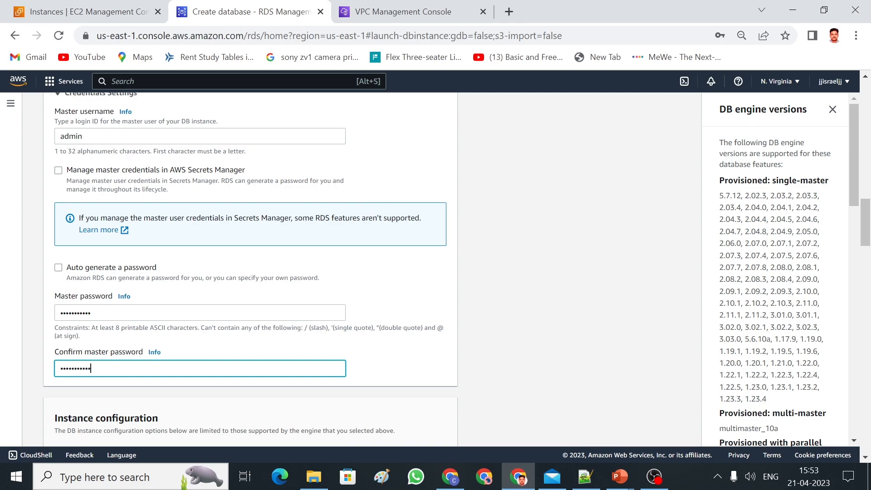
drag(867, 212, 867, 241)
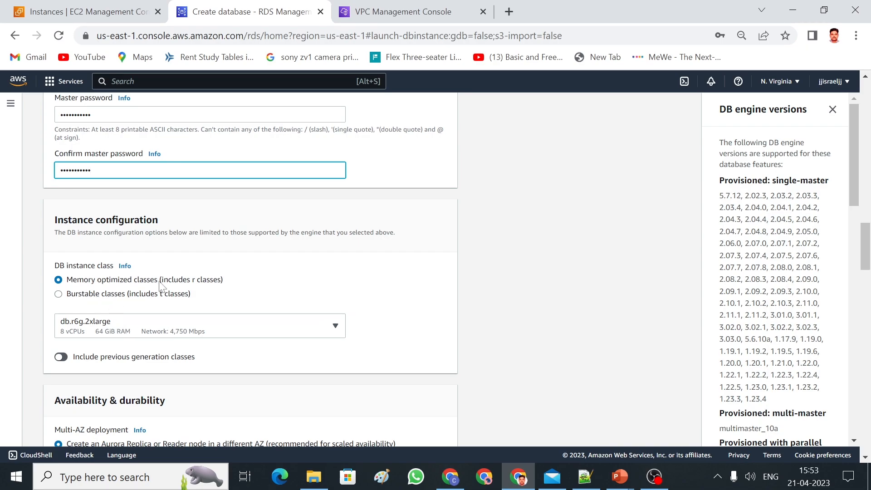
Browse the instance classes, then switch to Burstable classes so db.t3.small is selected.
click(82, 327)
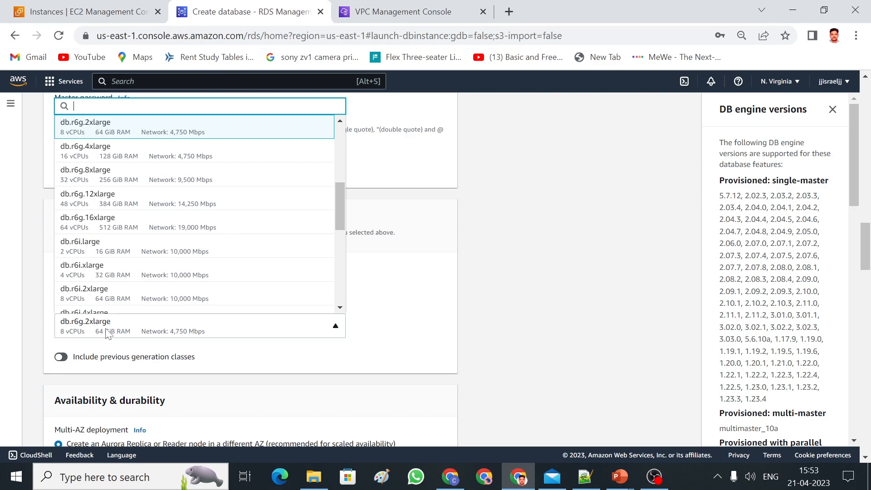
click(395, 312)
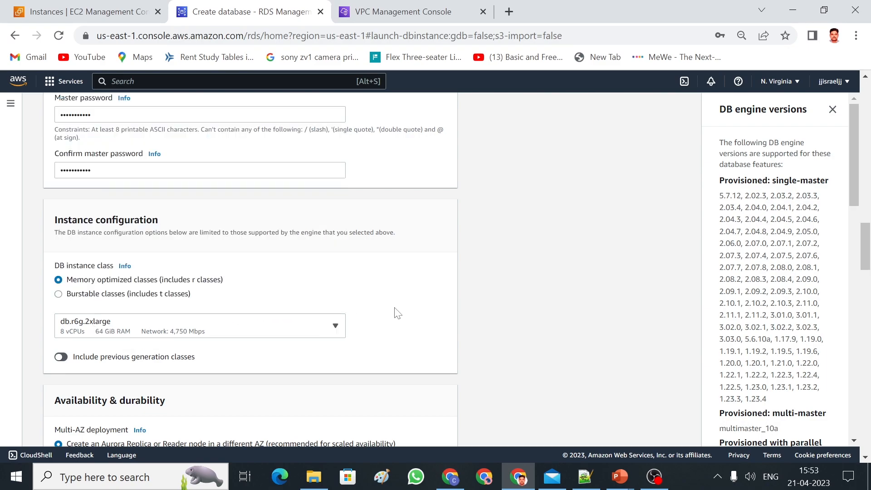
click(316, 329)
drag(341, 217, 342, 143)
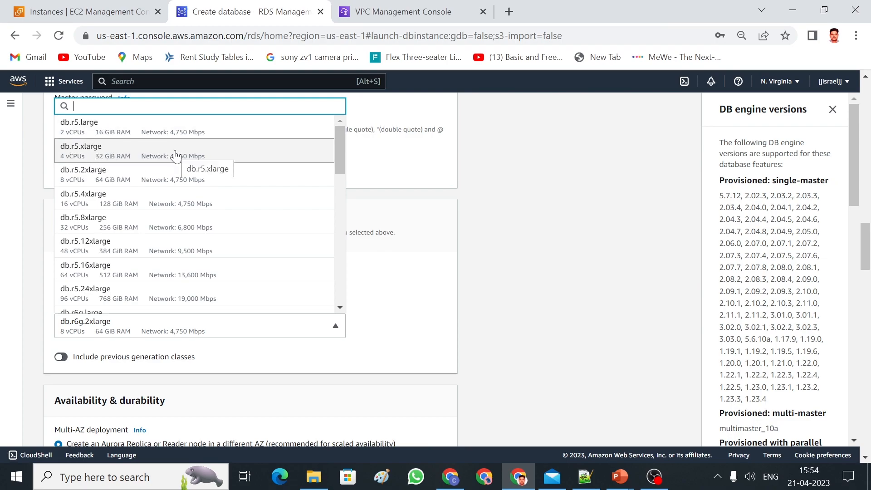
click(424, 223)
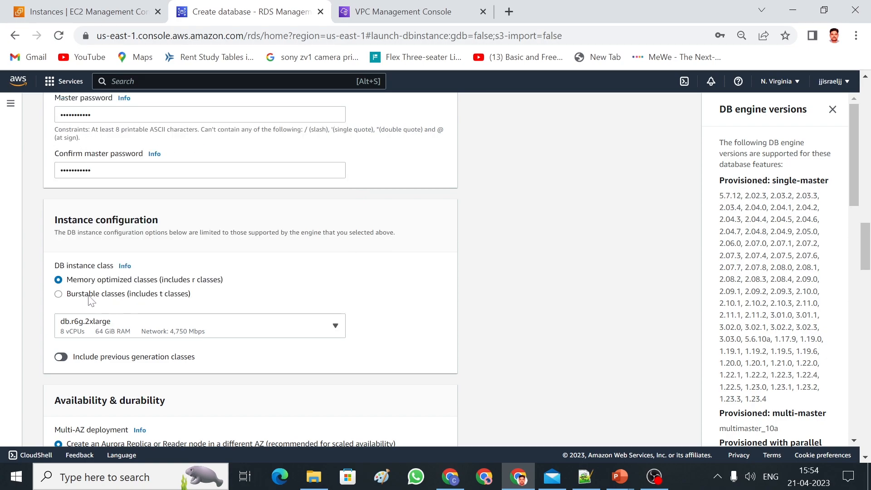
click(57, 295)
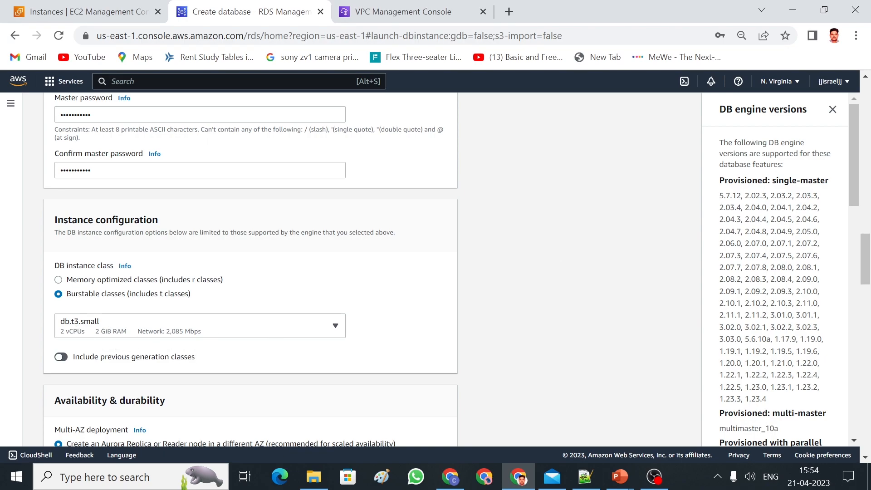
drag(865, 255, 867, 274)
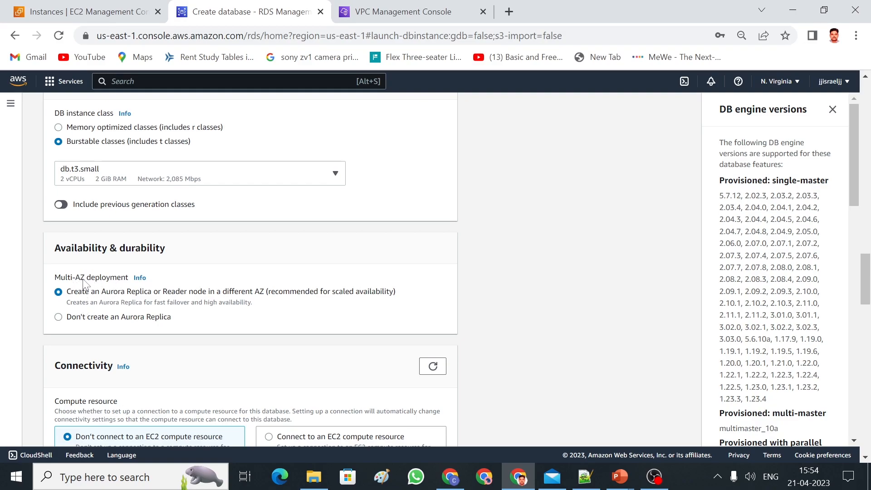
drag(867, 284, 867, 303)
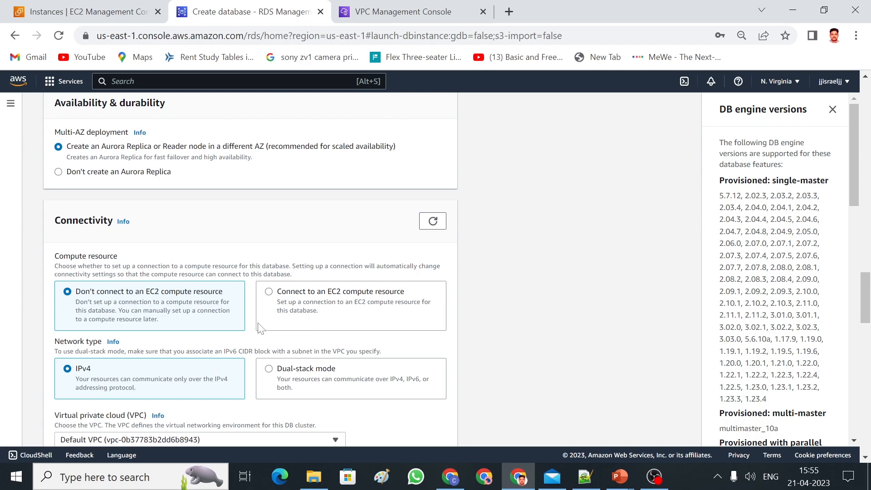
Keep 'Don't connect to an EC2 compute resource' and place the database in israel-vpc.
click(272, 294)
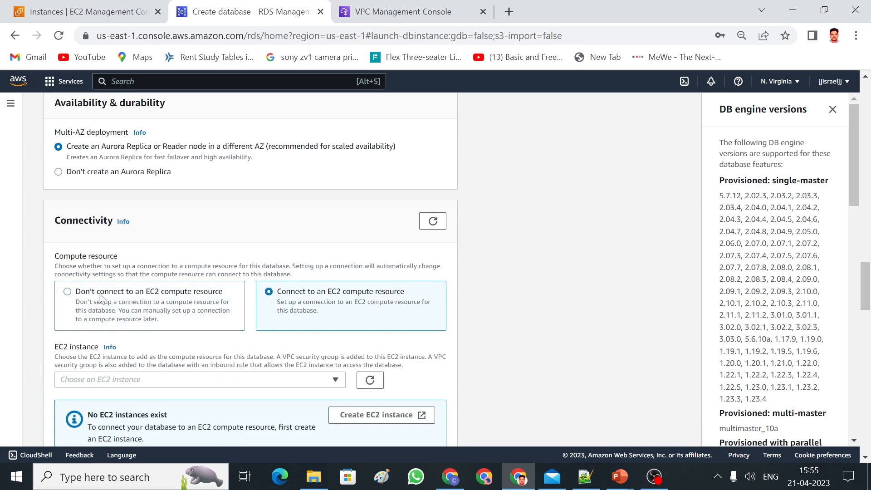
click(69, 293)
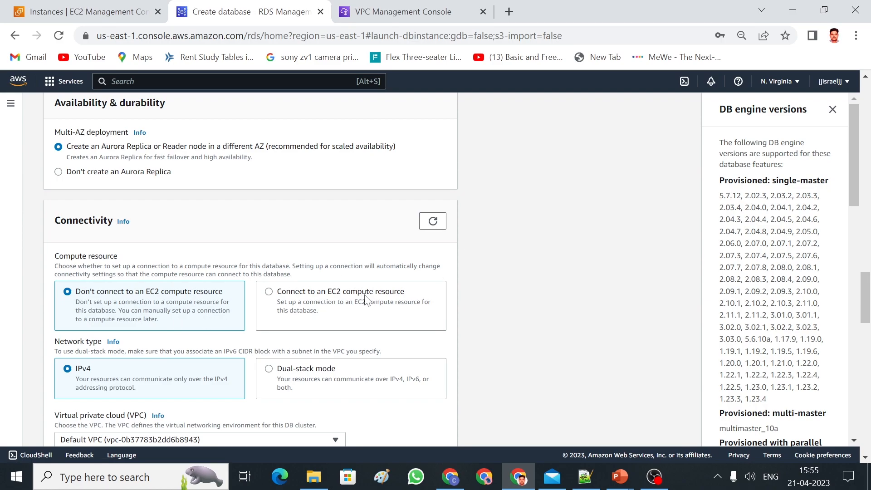
drag(866, 293, 867, 309)
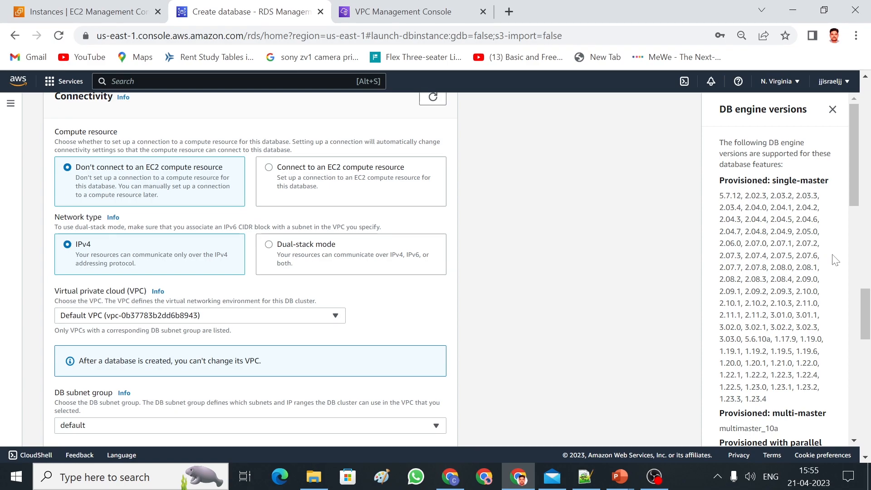
drag(867, 327, 868, 336)
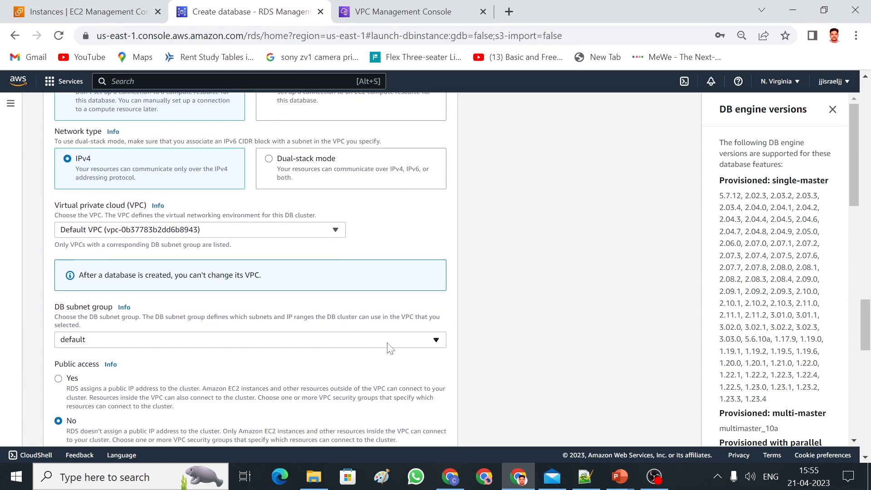
click(317, 233)
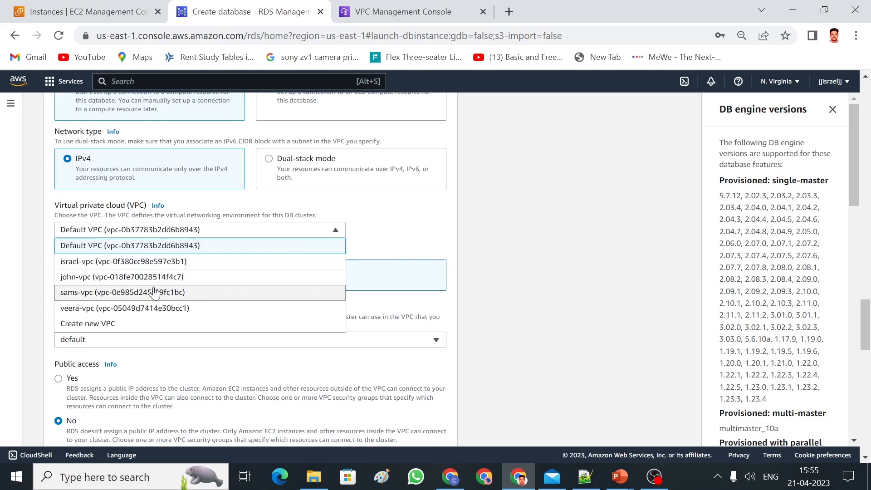
click(159, 262)
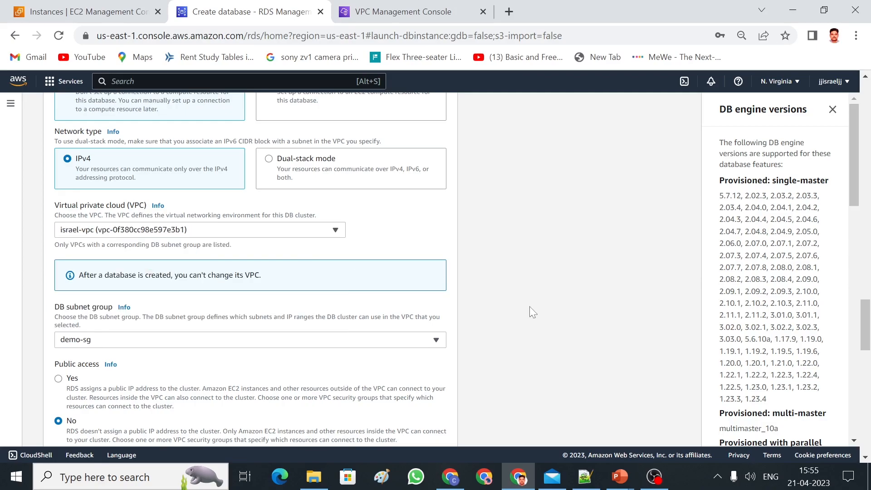
Set Public access to Yes for the database with the demo-sg subnet group.
drag(864, 332, 863, 341)
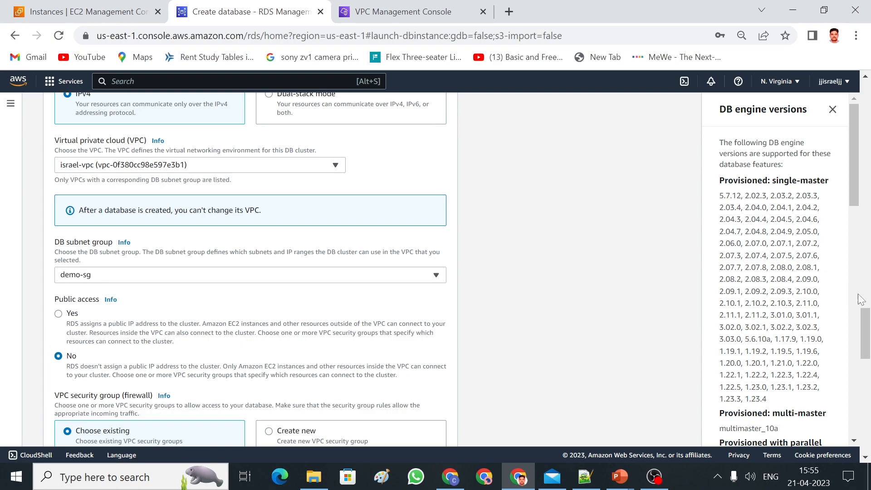
drag(866, 327, 866, 338)
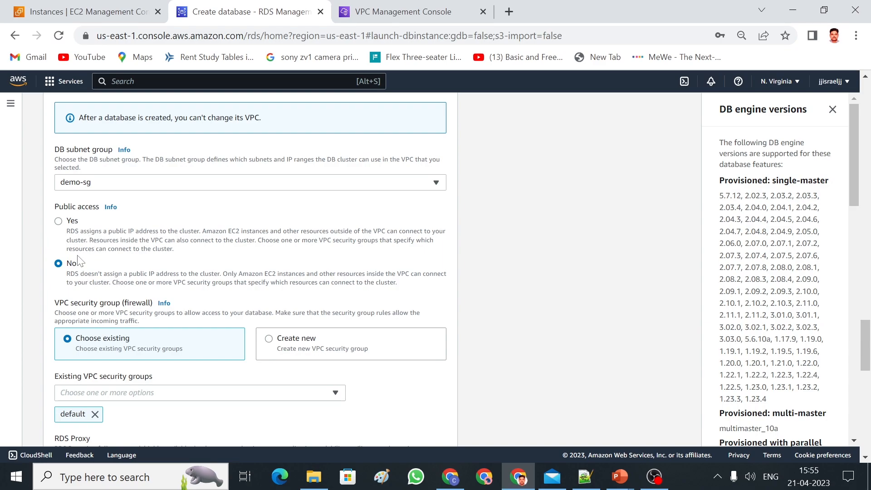
click(63, 222)
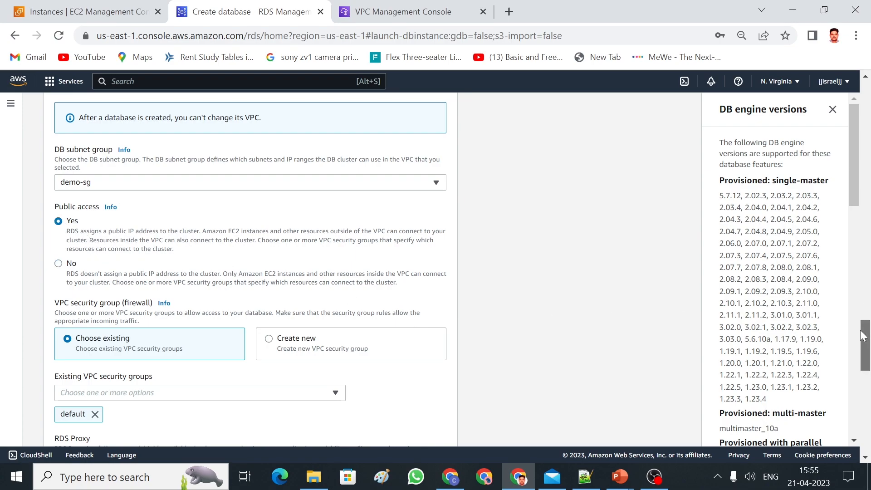
scroll(866, 341, down, 1)
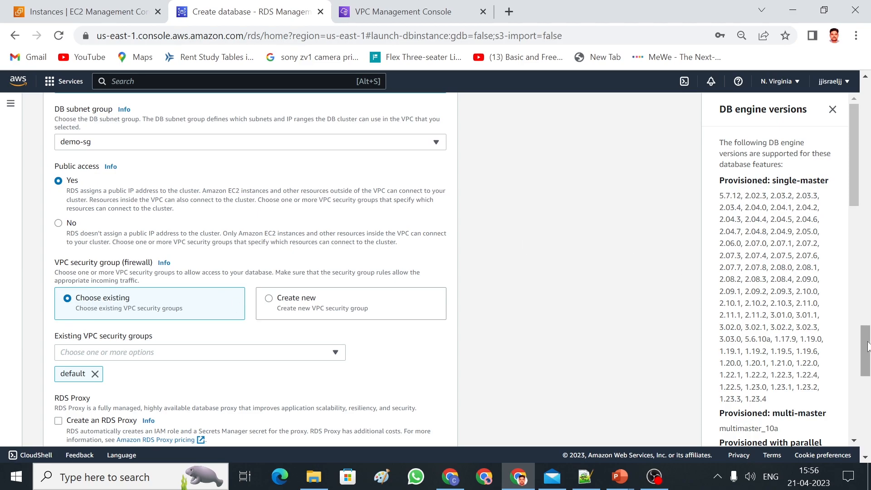
drag(866, 346, 868, 356)
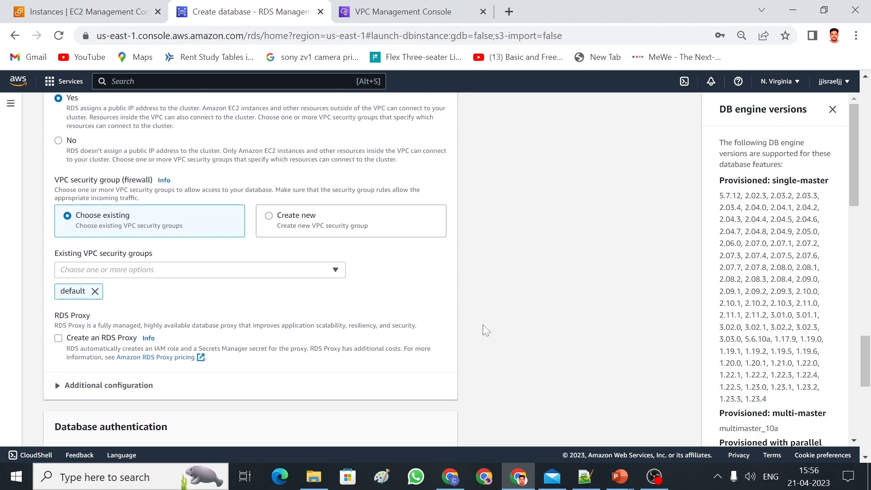
Use an existing security group, replacing default with webserver.
click(274, 225)
click(245, 270)
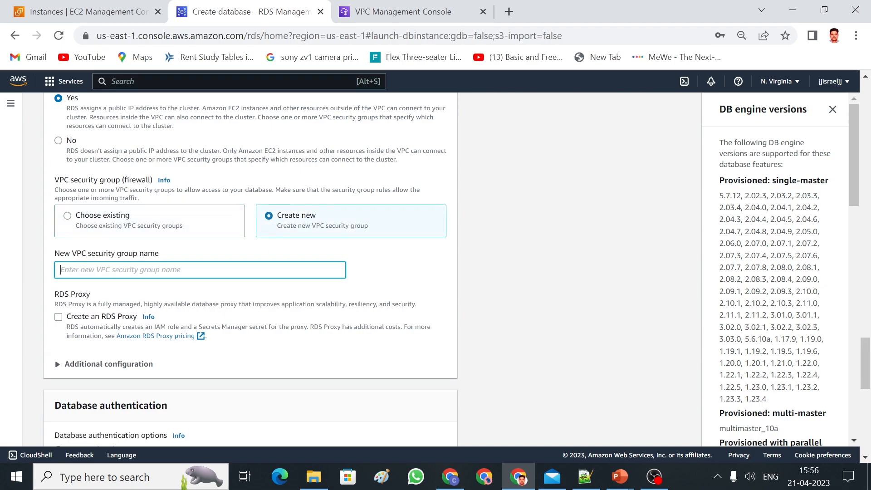
click(97, 218)
click(97, 291)
click(150, 274)
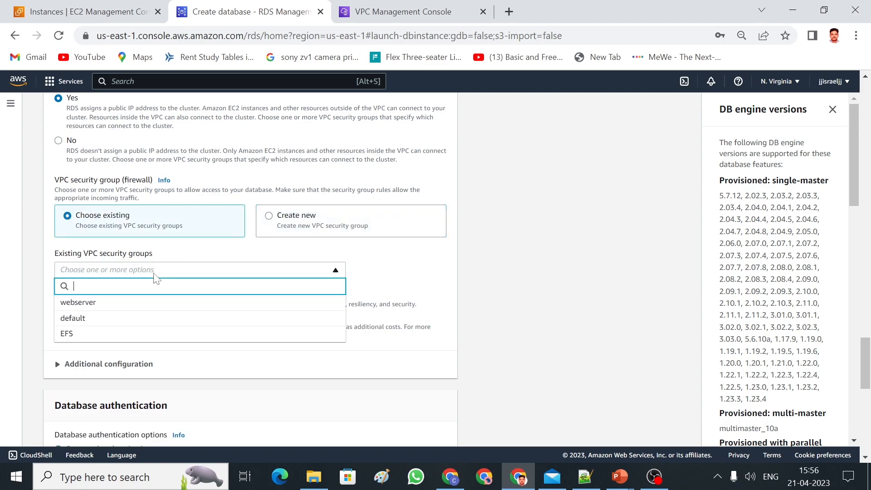
click(107, 311)
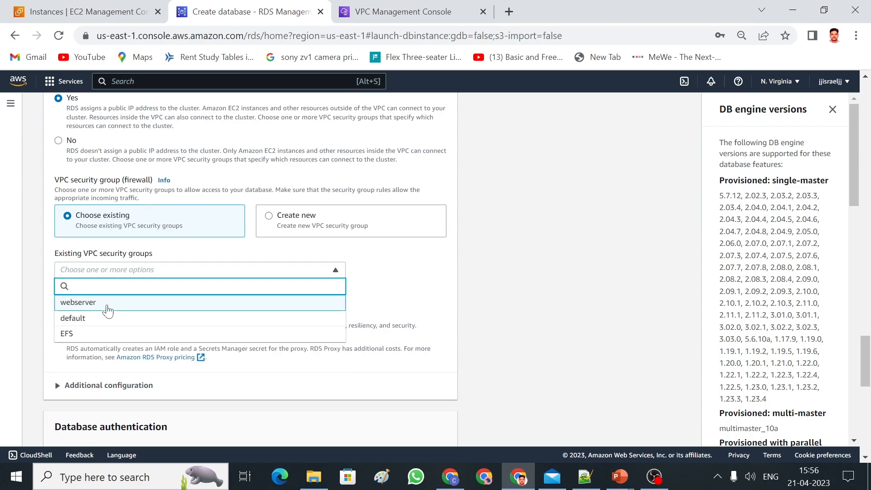
click(365, 293)
scroll(869, 369, down, 2)
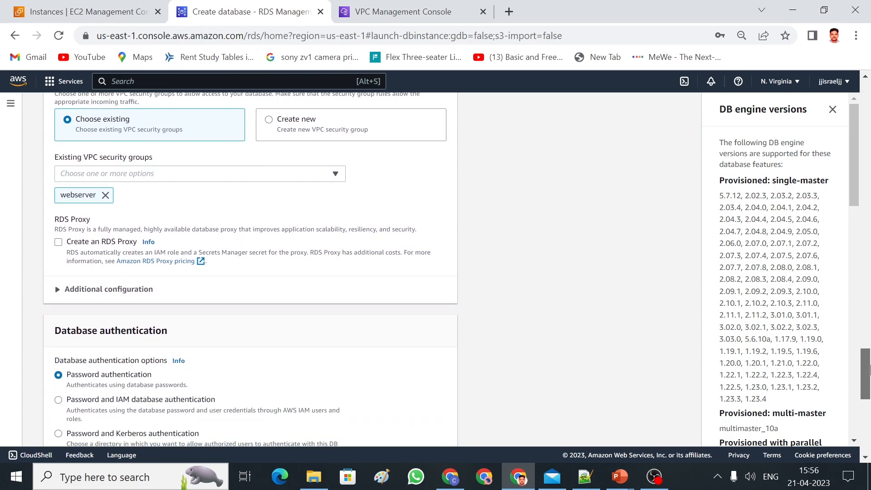
Uncheck Enable Enhanced monitoring and expand Additional configuration.
scroll(870, 369, down, 1)
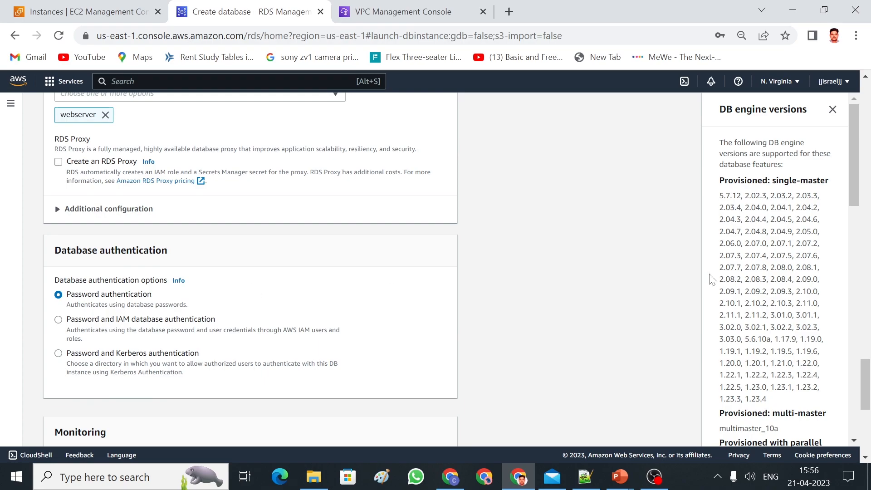
drag(868, 367, 869, 399)
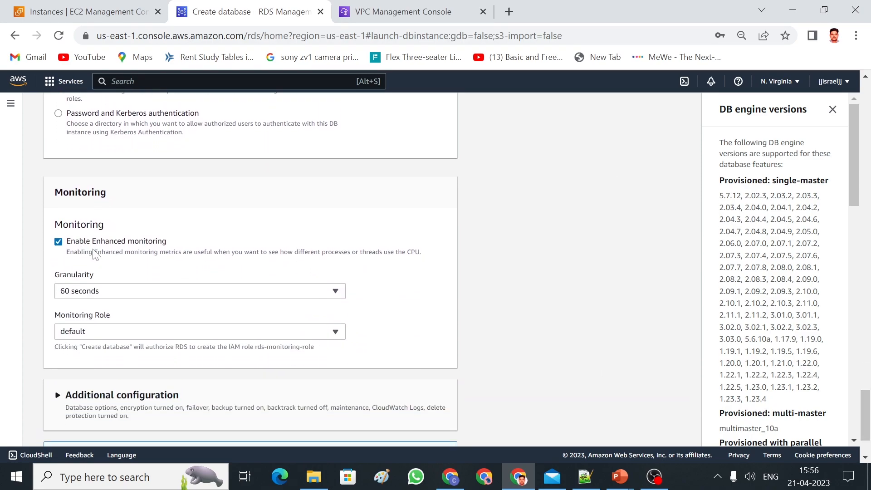
click(227, 296)
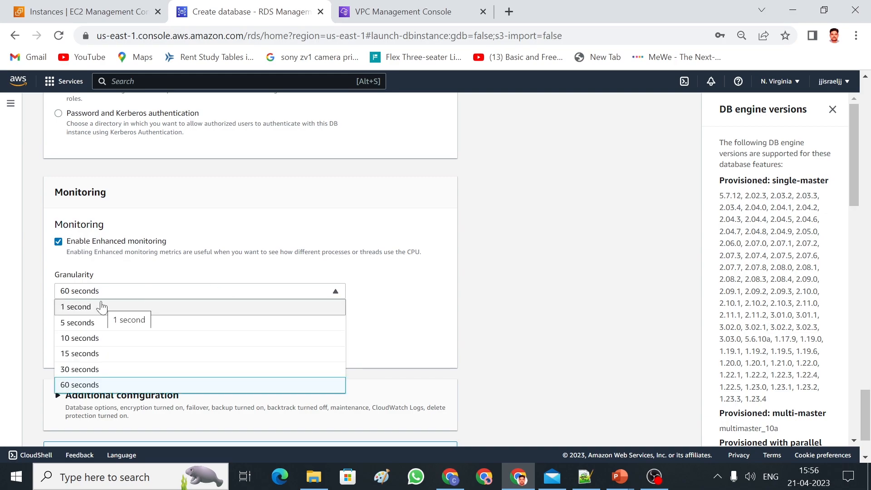
click(58, 244)
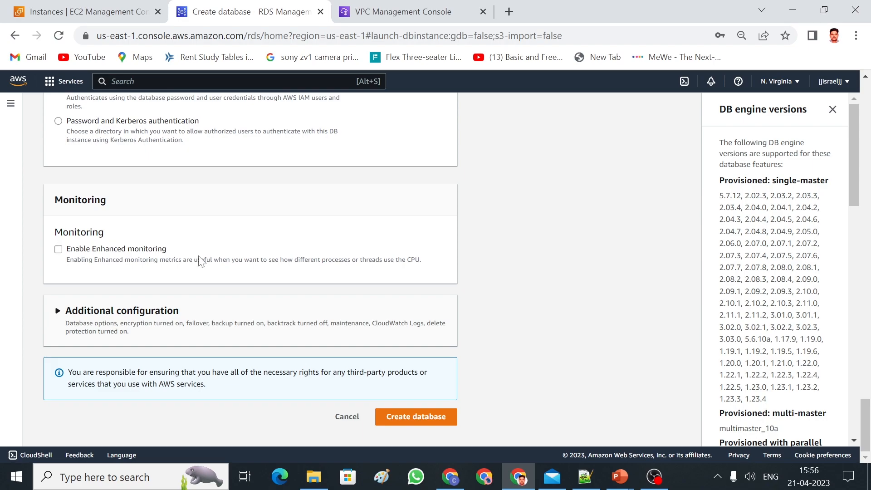
click(64, 313)
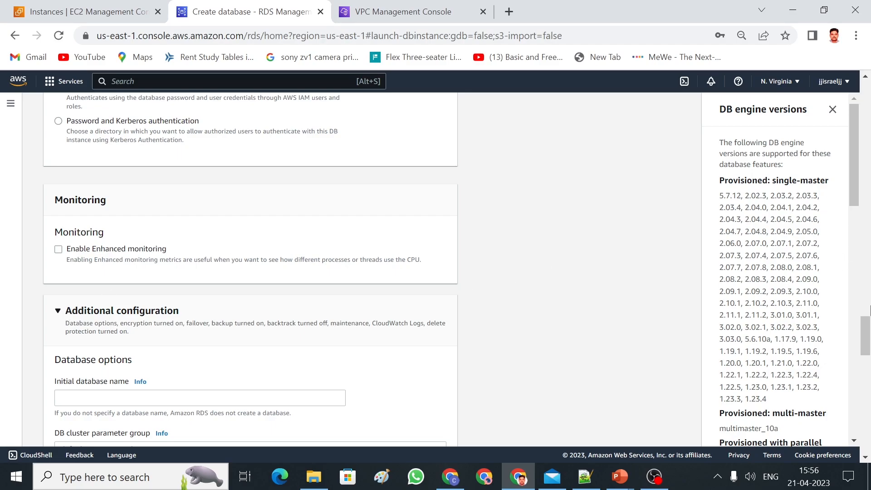
Enter 'demo' as the initial database name.
drag(868, 335, 870, 356)
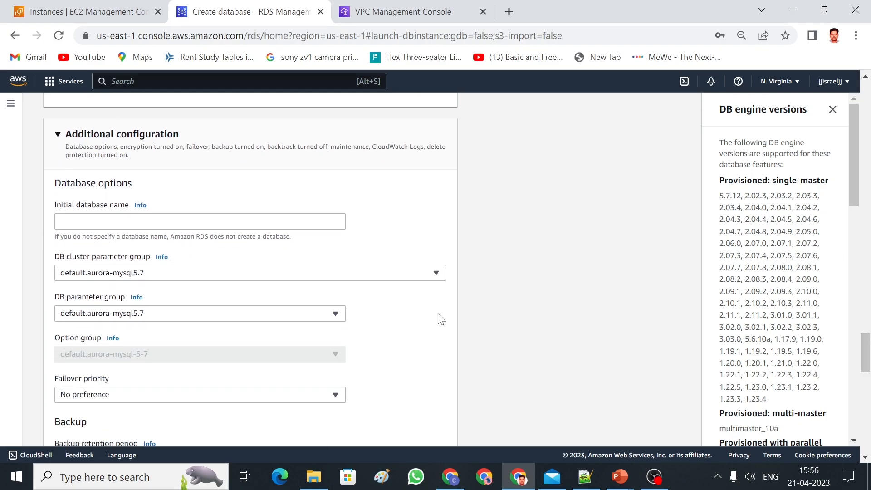
click(181, 221)
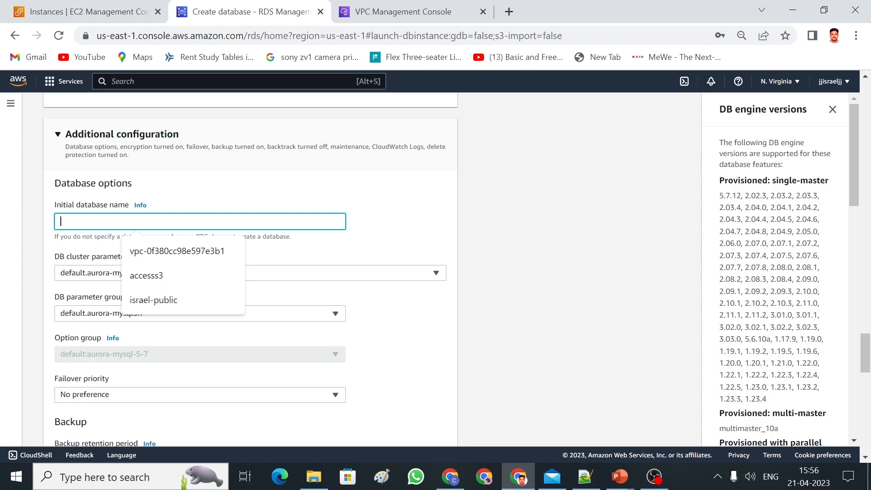
text(demo)
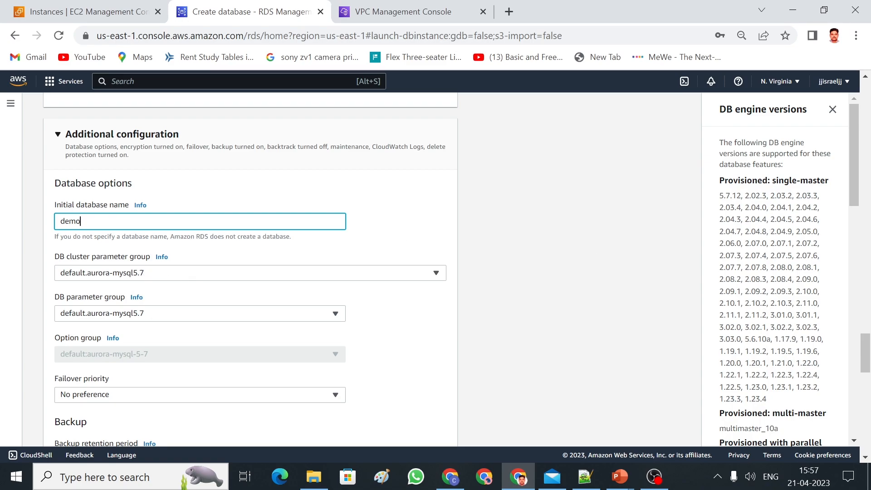
scroll(866, 358, down, 3)
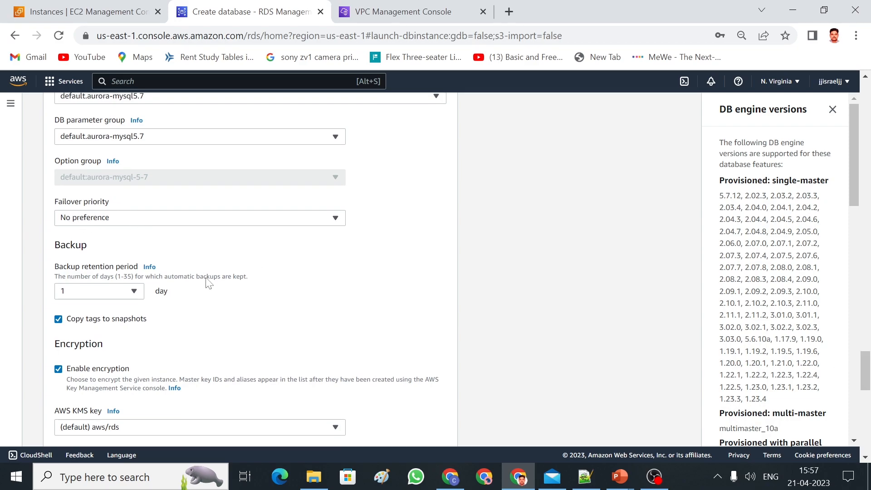
drag(865, 374, 865, 382)
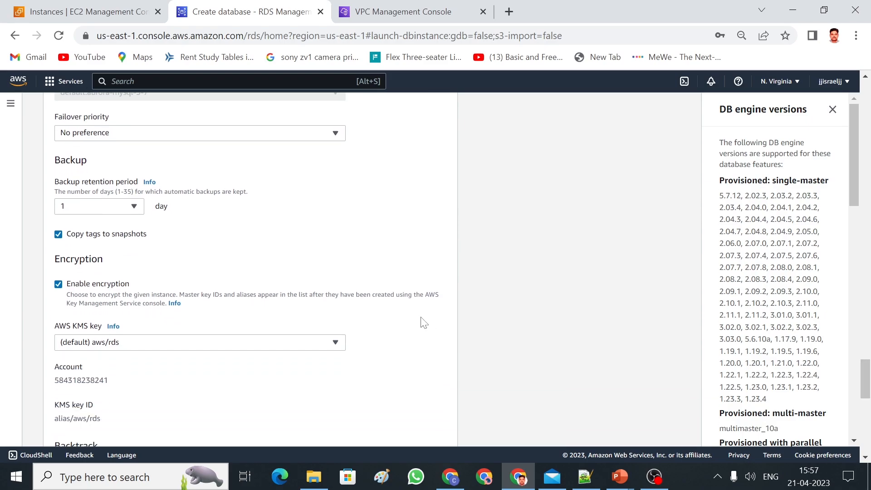
Keep 1-day backup retention and uncheck Copy tags to snapshots and Enable encryption.
click(117, 208)
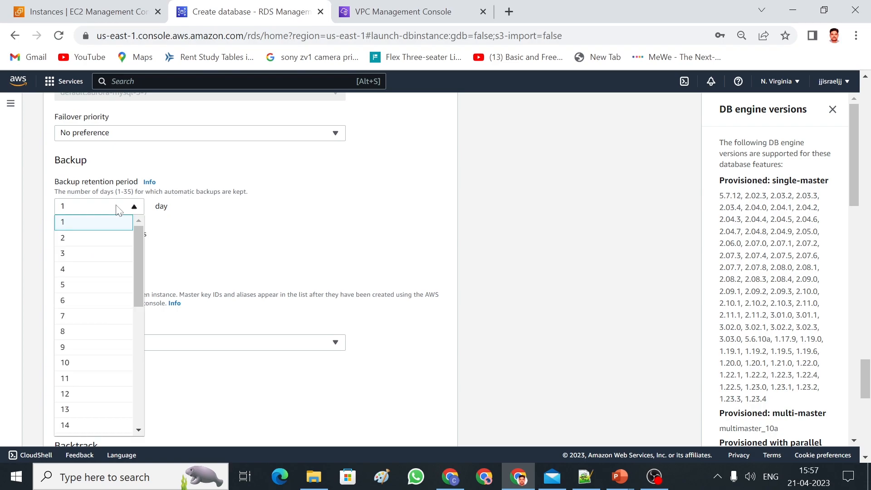
click(312, 231)
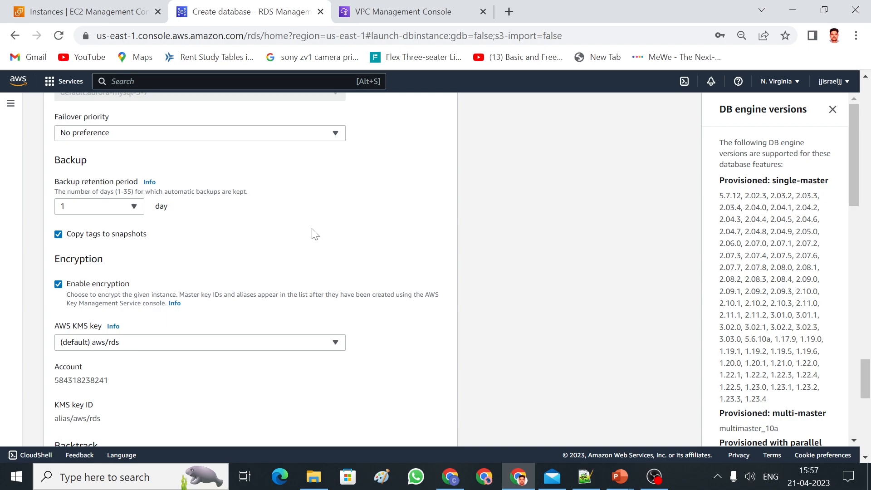
click(60, 236)
drag(868, 389, 867, 396)
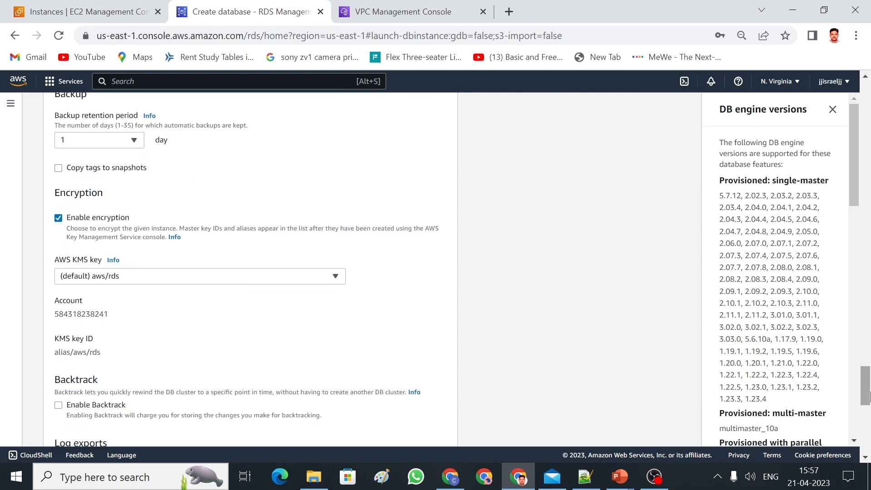
click(59, 220)
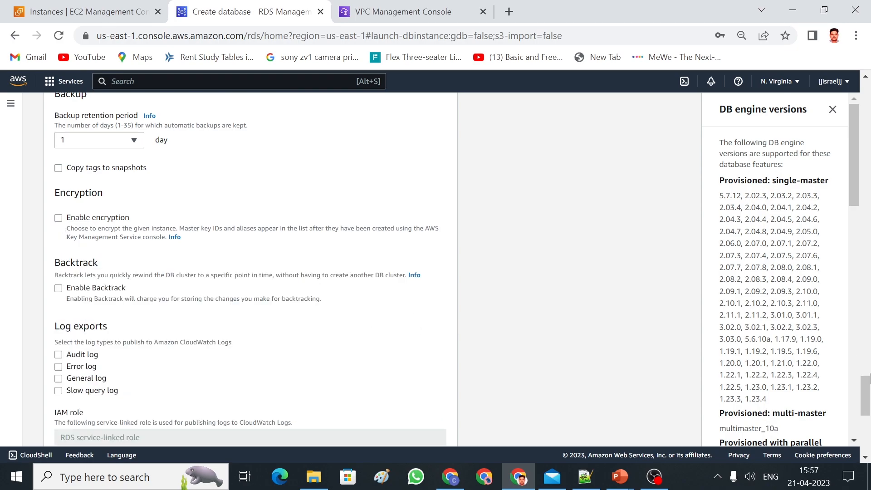
Choose a maintenance window starting Sunday at 00:00 UTC for 0.5 hours.
drag(868, 381, 868, 389)
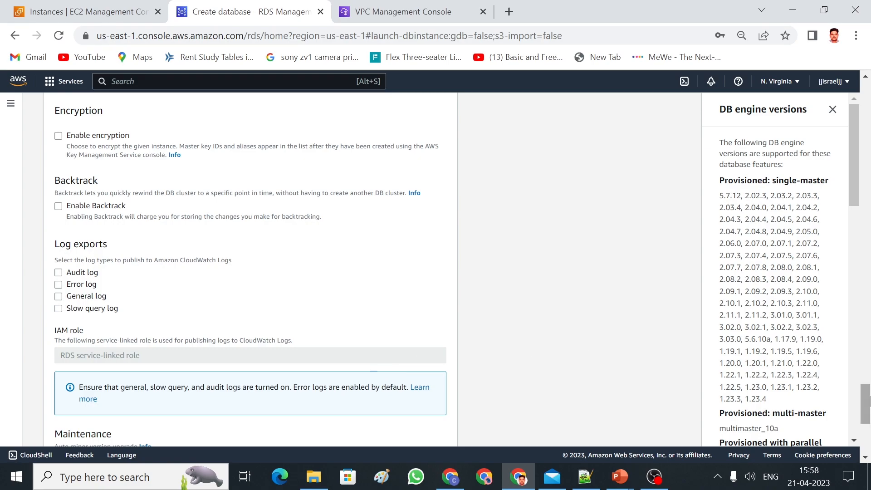
drag(867, 401, 867, 424)
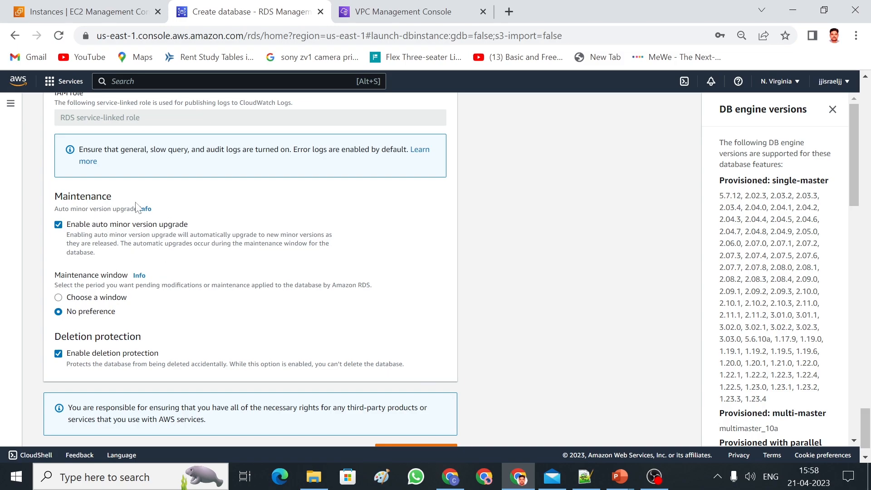
click(61, 297)
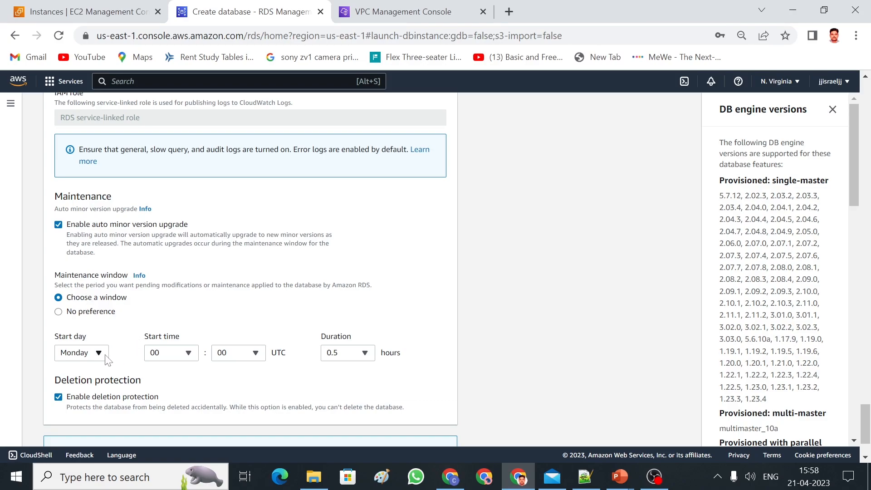
click(99, 353)
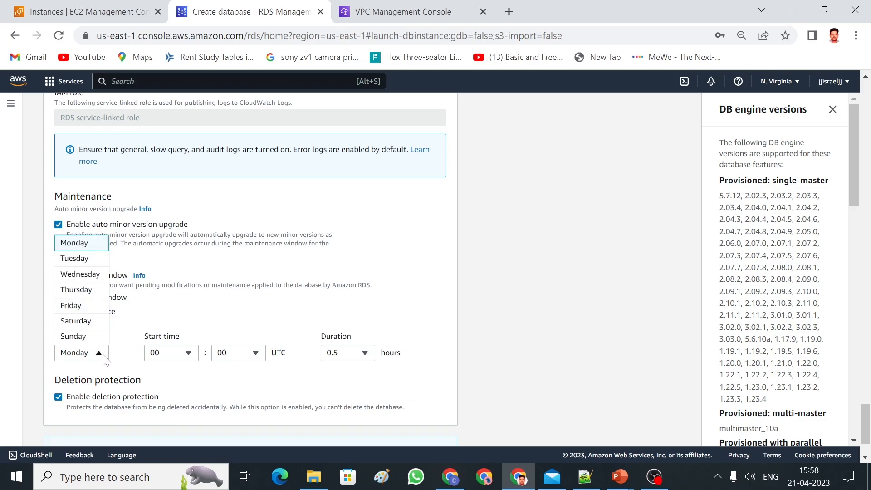
click(98, 341)
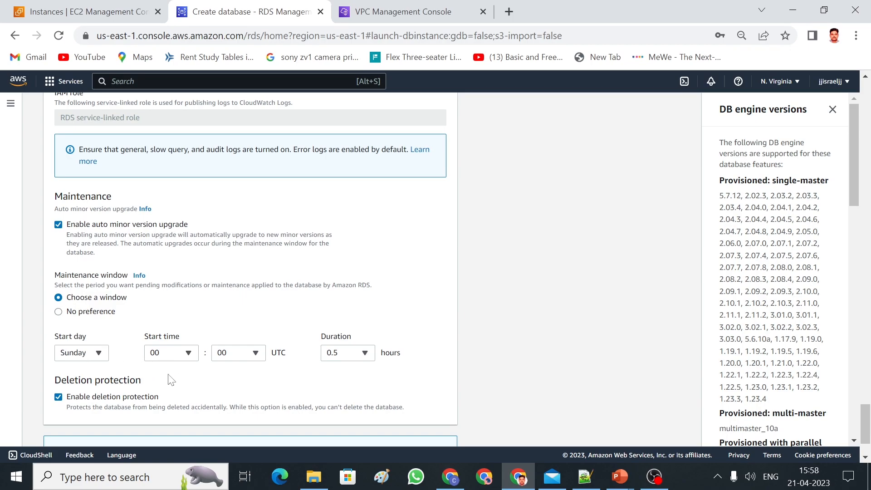
click(193, 358)
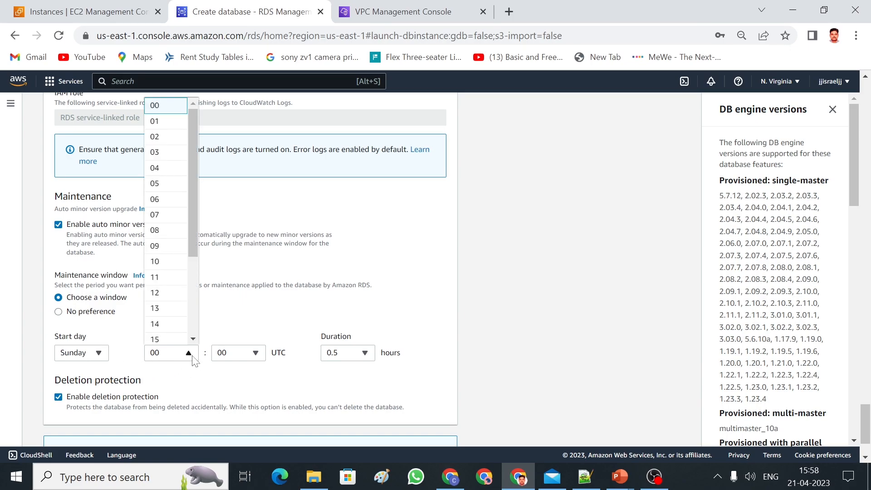
click(230, 388)
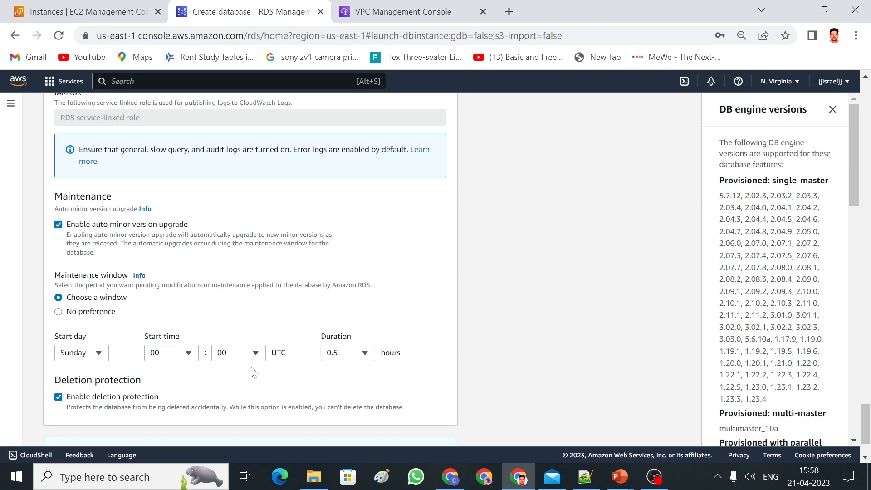
Uncheck Enable deletion protection.
drag(867, 413, 870, 438)
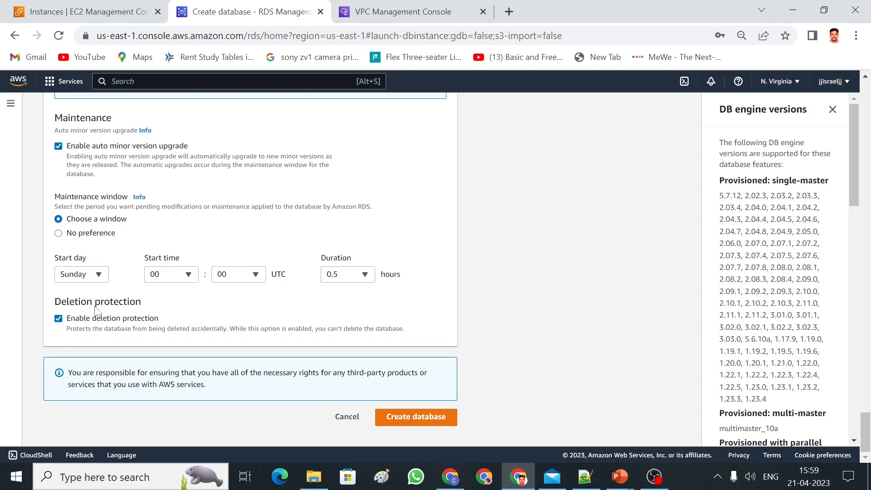
click(58, 318)
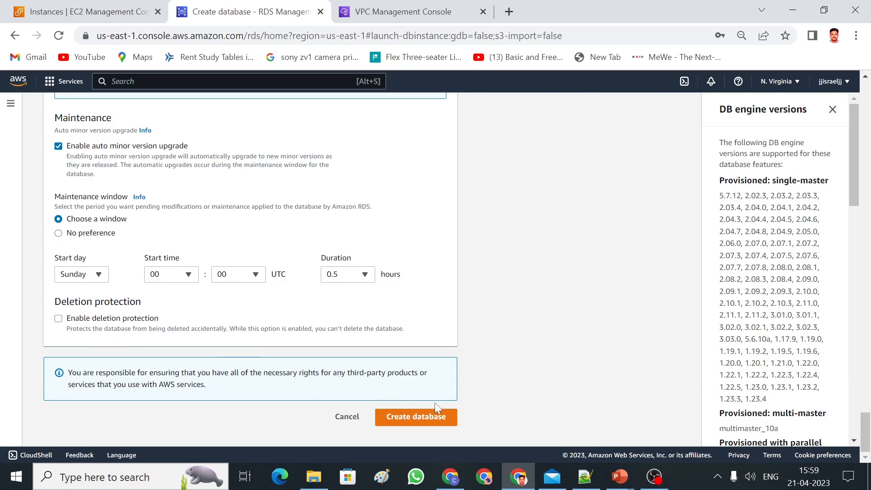
drag(867, 411, 866, 433)
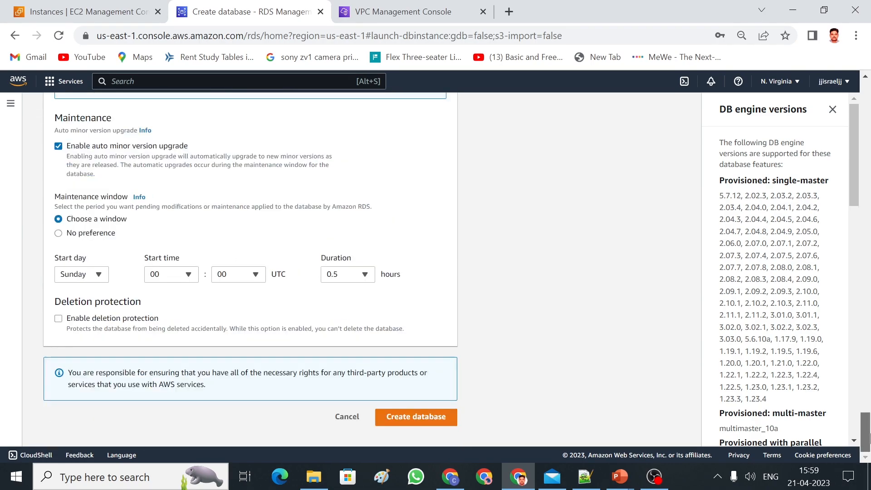
Submit the database-1 creation, dismissing the save-password prompt and the Suggested add-ons dialog.
click(437, 430)
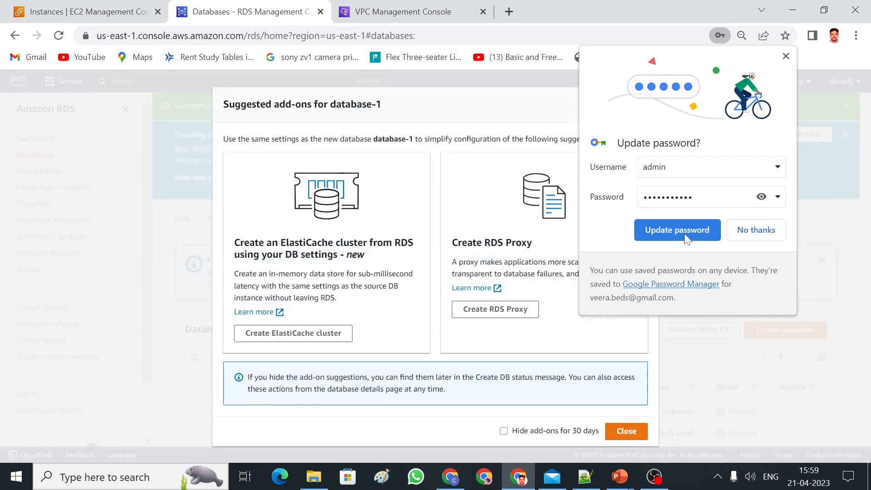
click(683, 233)
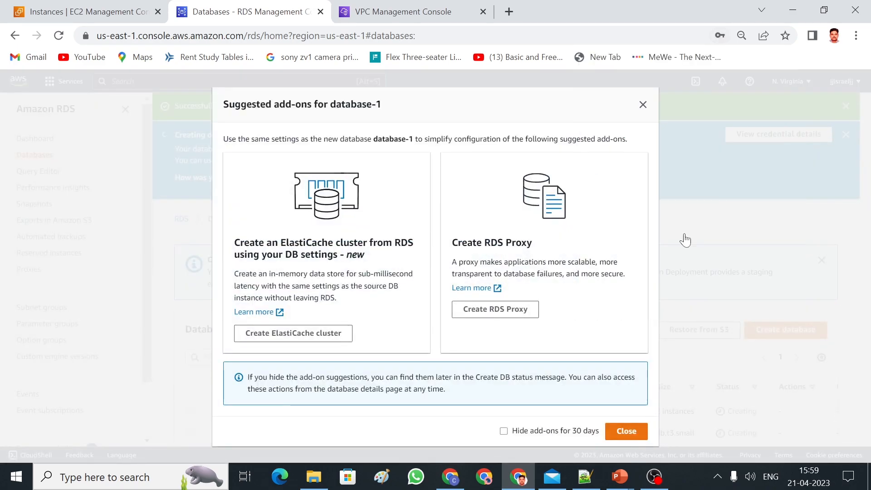
click(637, 433)
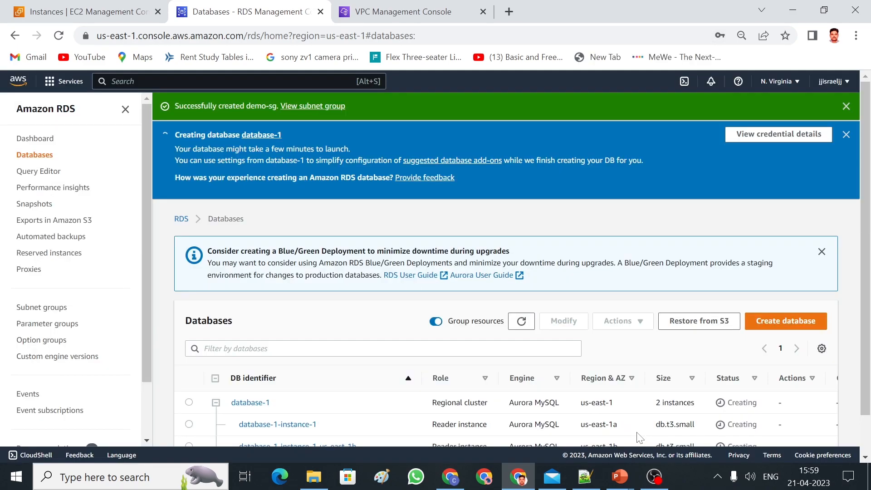
Check that both new database-1 instances show the Reader instance role in the Databases list.
scroll(869, 210, down, 1)
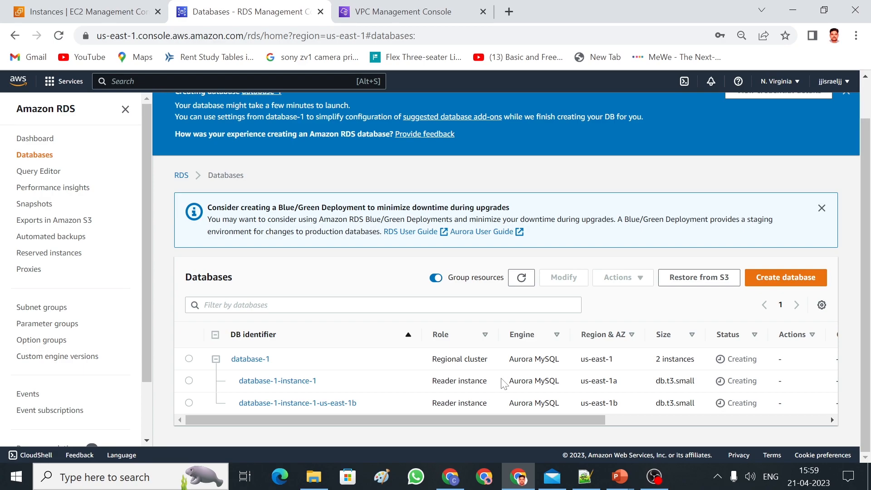
drag(503, 383, 432, 385)
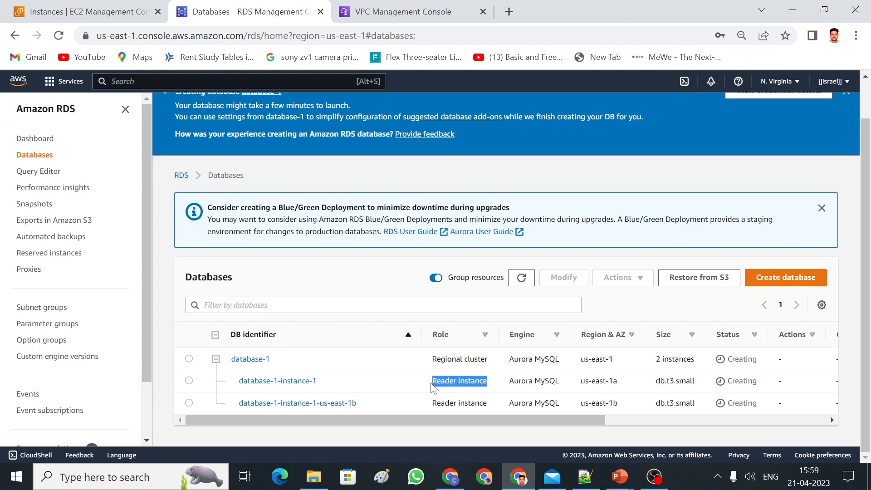
drag(494, 406, 432, 403)
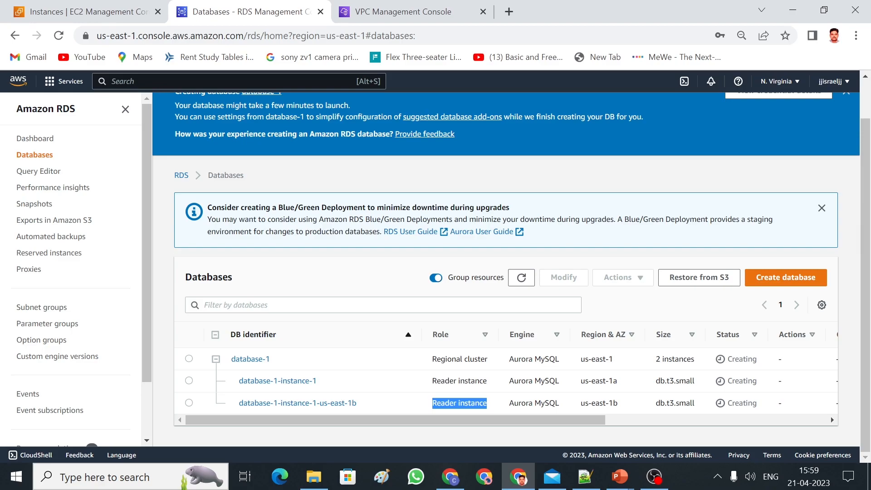
drag(492, 382, 432, 384)
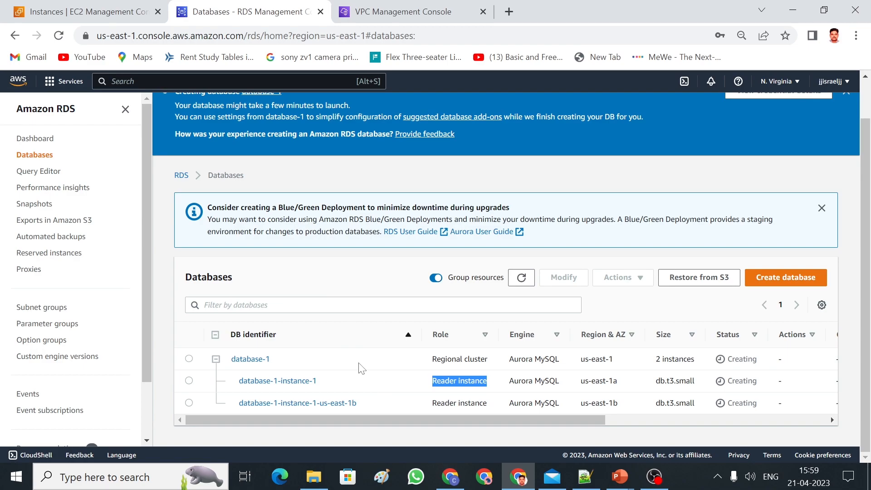
click(107, 19)
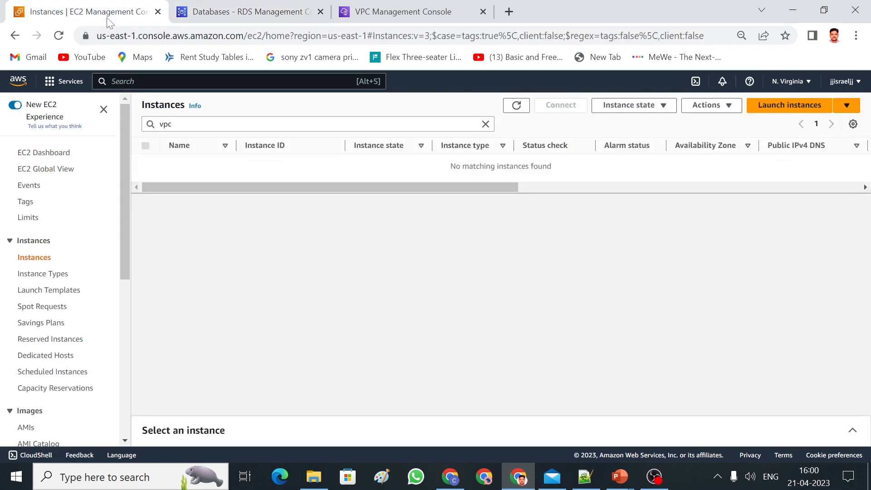
Start a new instance named webserver with the Ubuntu image and an existing key pair.
click(773, 114)
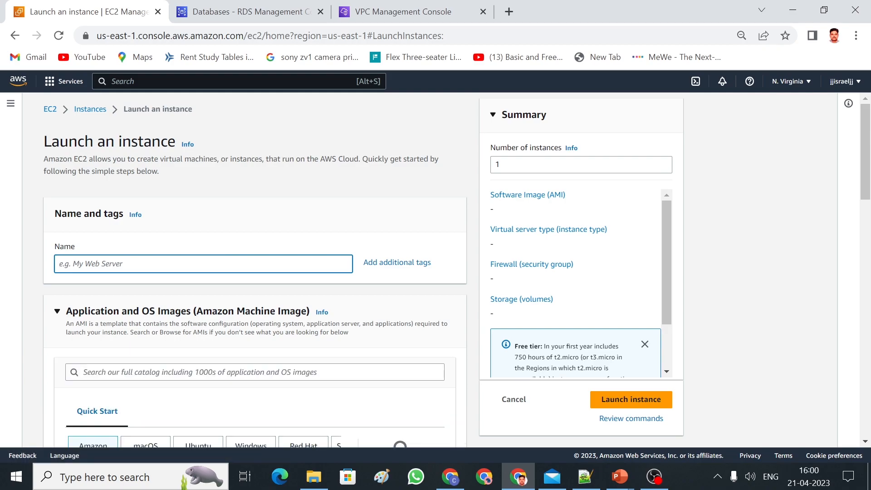
text(webserver)
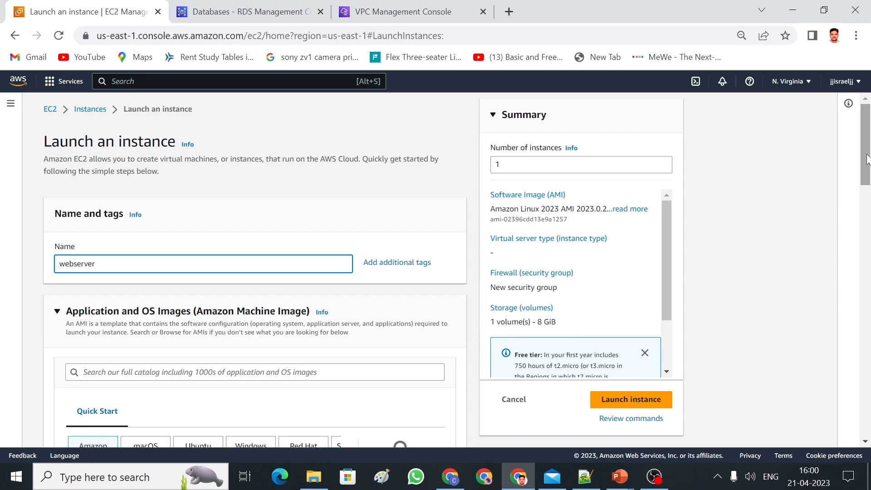
scroll(866, 159, down, 4)
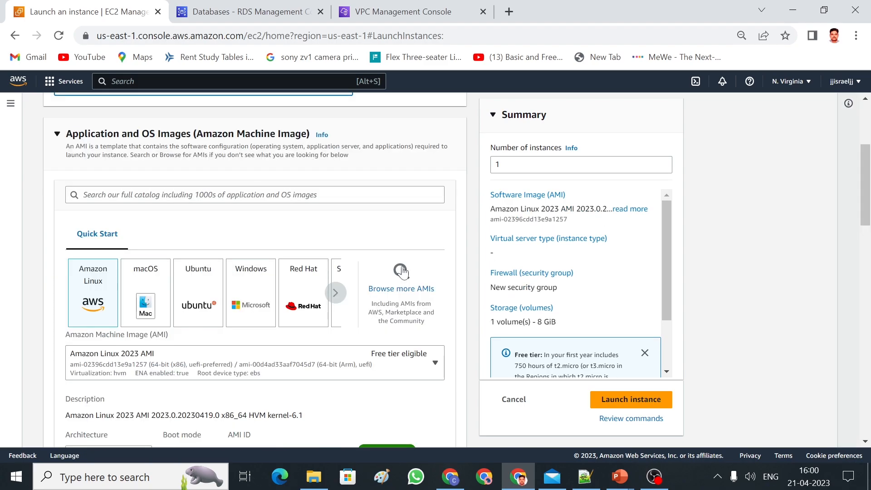
click(193, 291)
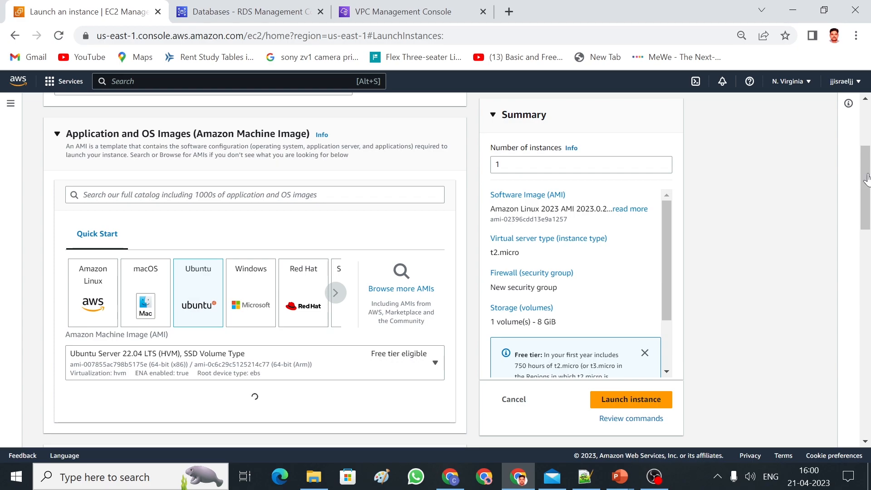
drag(866, 178, 868, 256)
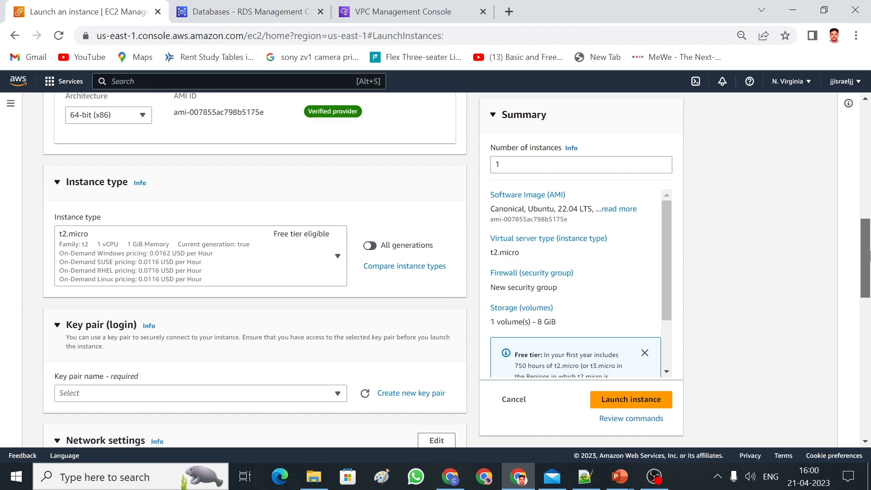
click(247, 393)
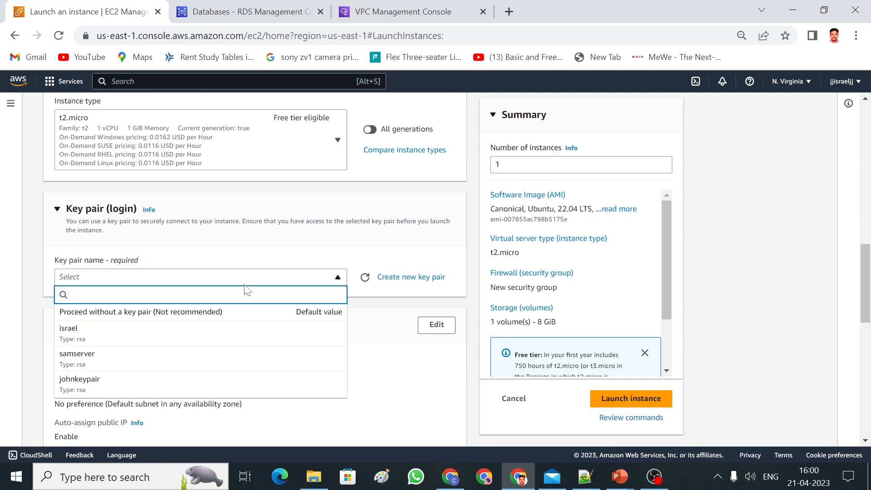
click(130, 339)
scroll(632, 239, down, 3)
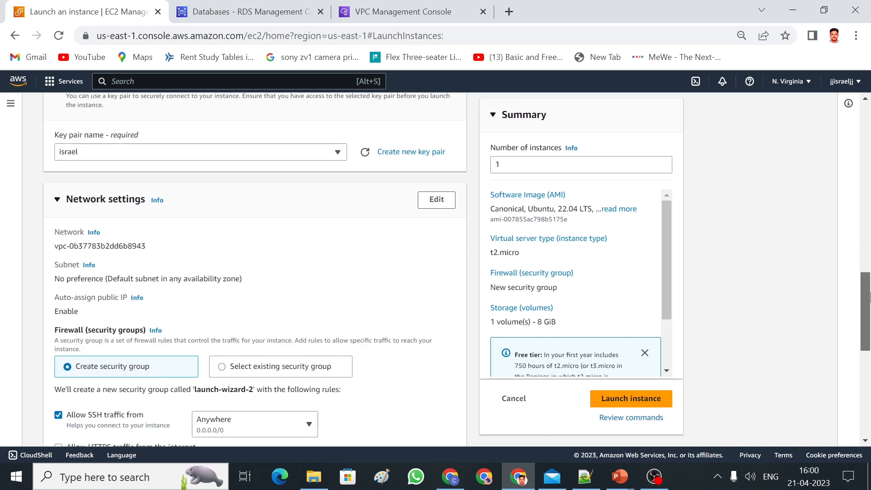
Place the instance in the custom VPC and its first public subnet.
click(438, 205)
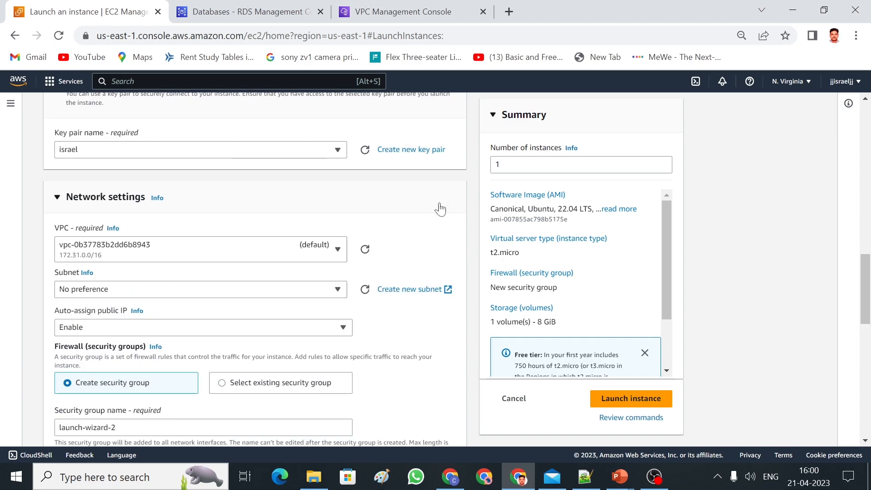
click(333, 249)
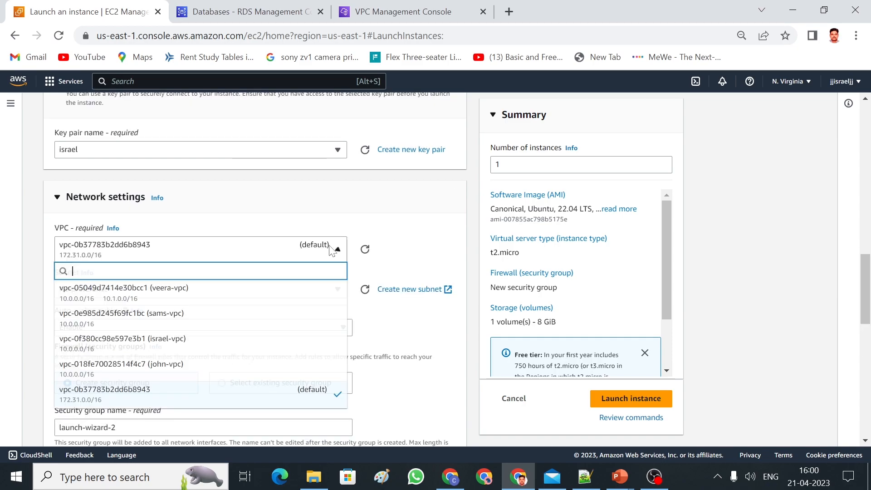
click(214, 342)
click(319, 312)
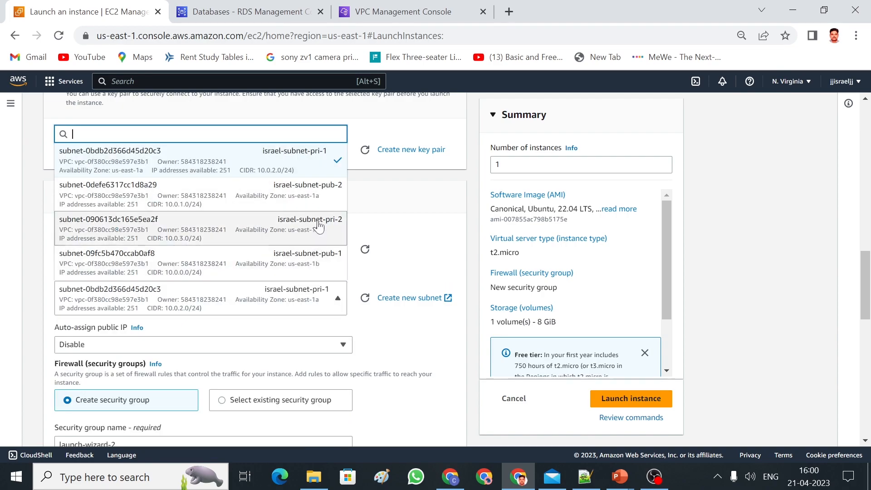
click(317, 269)
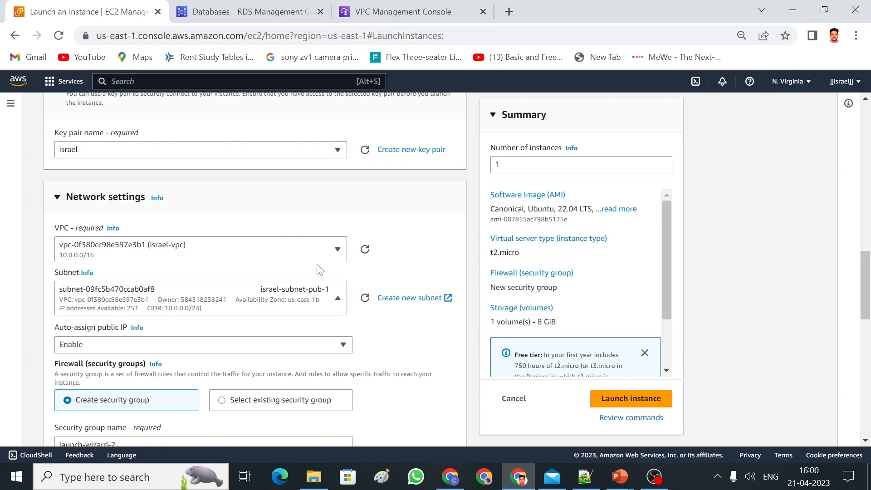
Attach the existing webserver security group and launch the instance.
drag(866, 262, 866, 293)
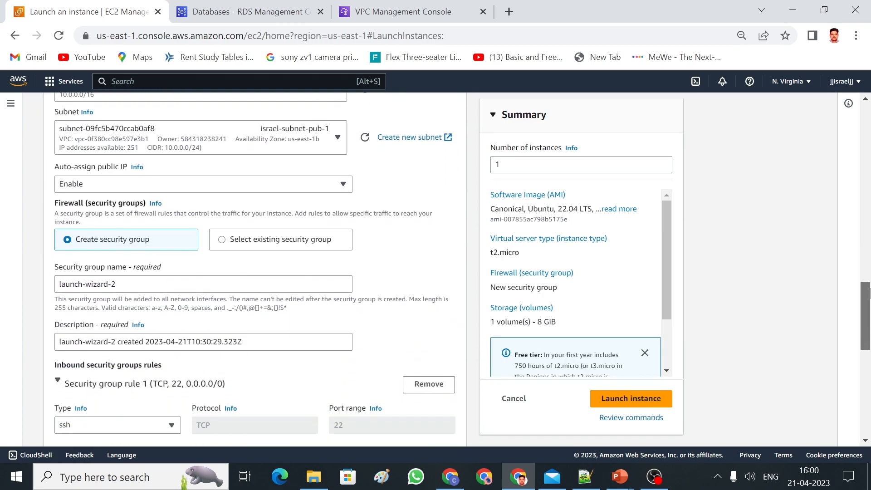
click(221, 239)
click(259, 284)
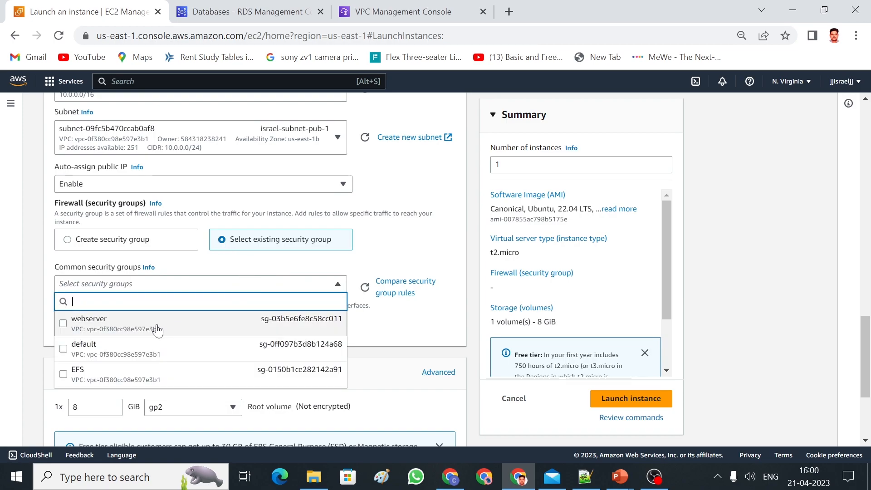
click(157, 330)
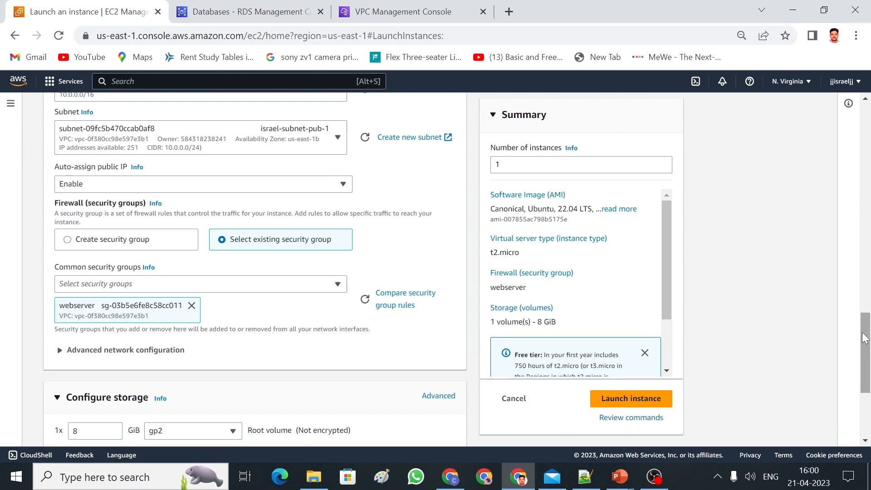
scroll(864, 337, down, 1)
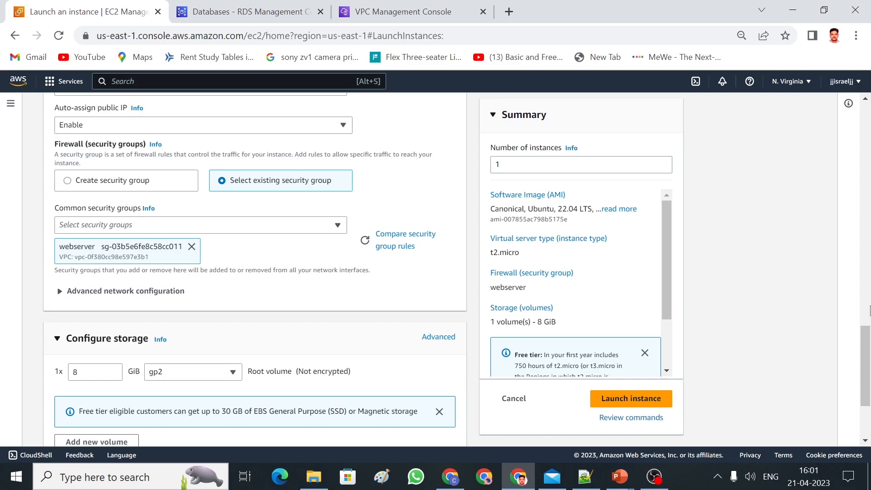
scroll(869, 353, down, 1)
scroll(868, 354, down, 2)
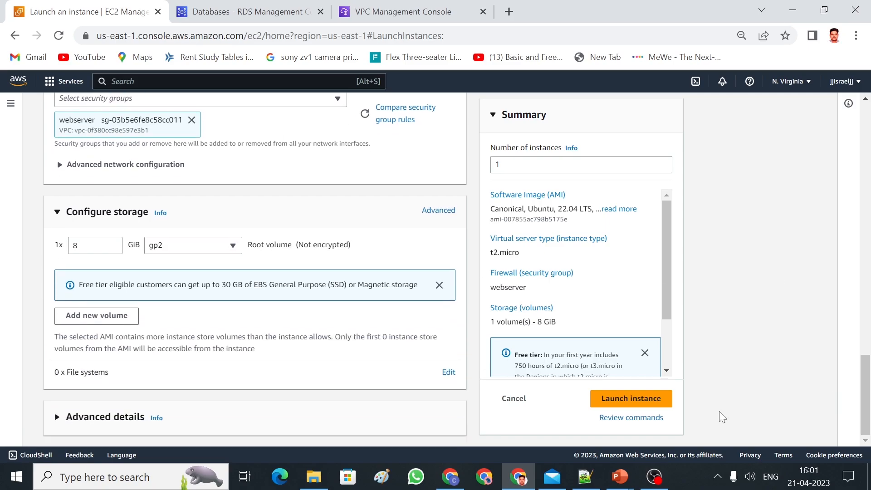
click(654, 403)
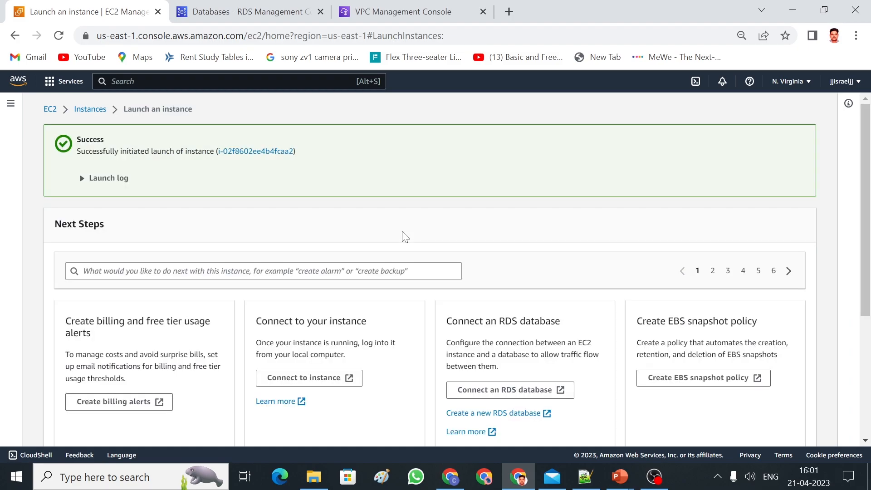
Select the webserver instance and open its security group from the Security details.
click(90, 109)
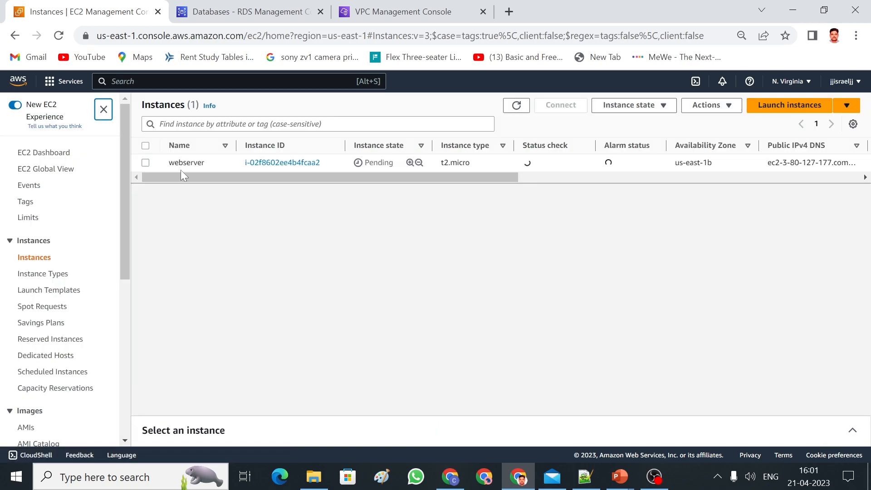
click(145, 163)
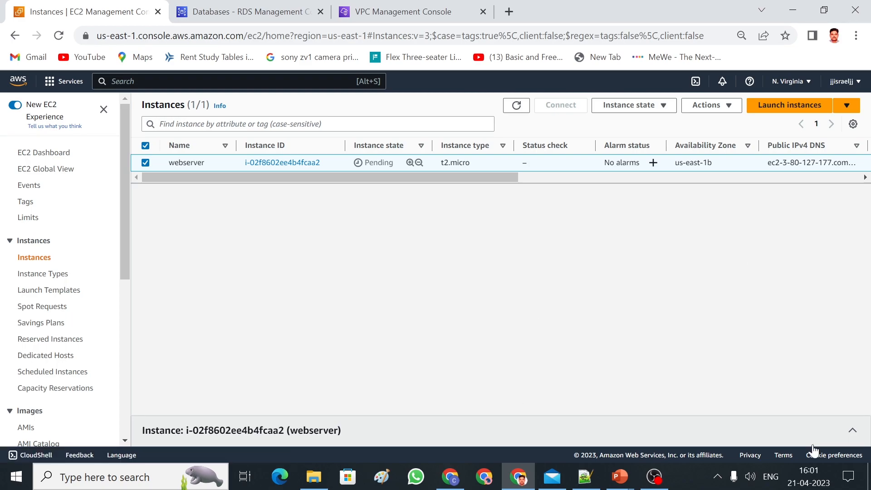
click(465, 426)
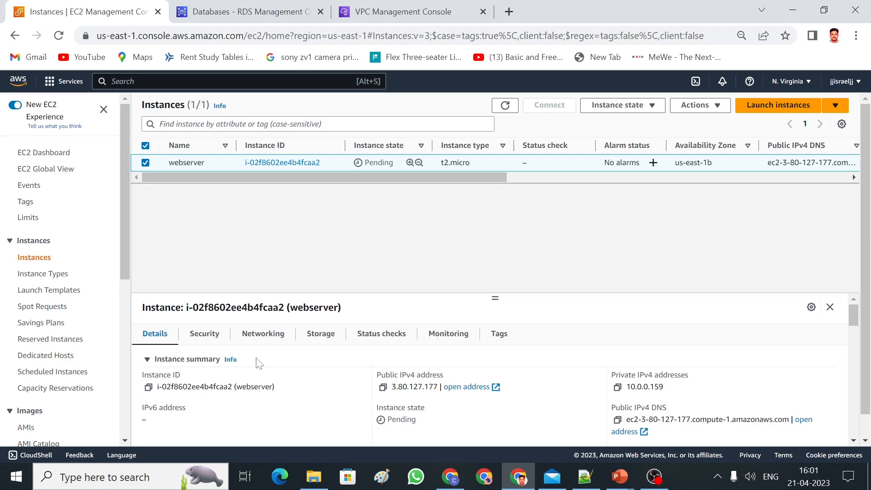
click(207, 335)
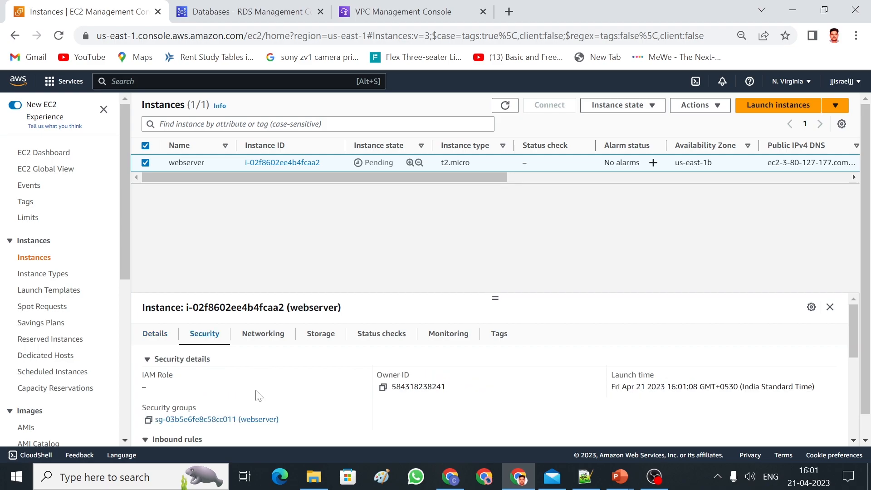
click(206, 421)
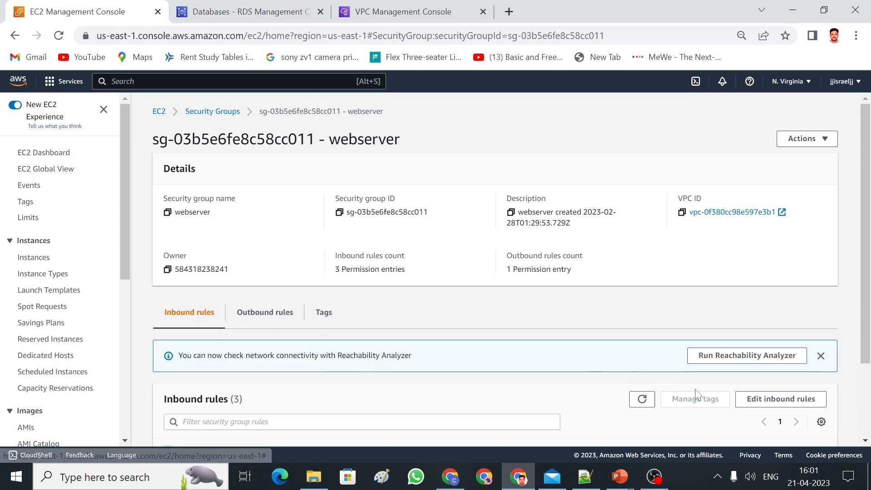
Save the inbound rules unchanged (MySQL/Aurora 3306, HTTP 80, SSH 22) and return to Instances.
click(785, 404)
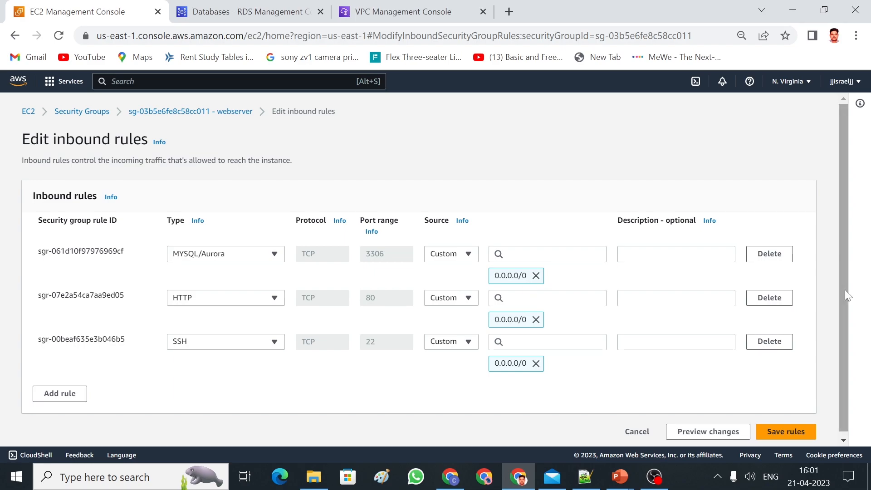
scroll(844, 289, down, 1)
click(785, 433)
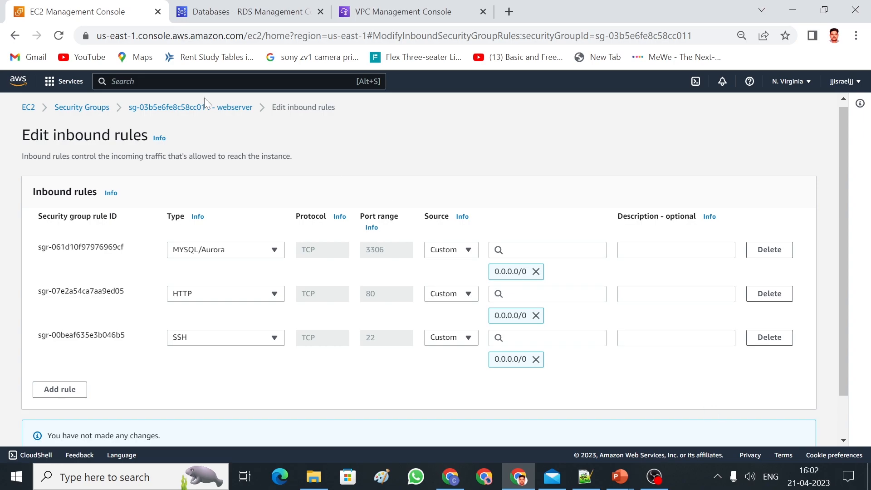
click(91, 110)
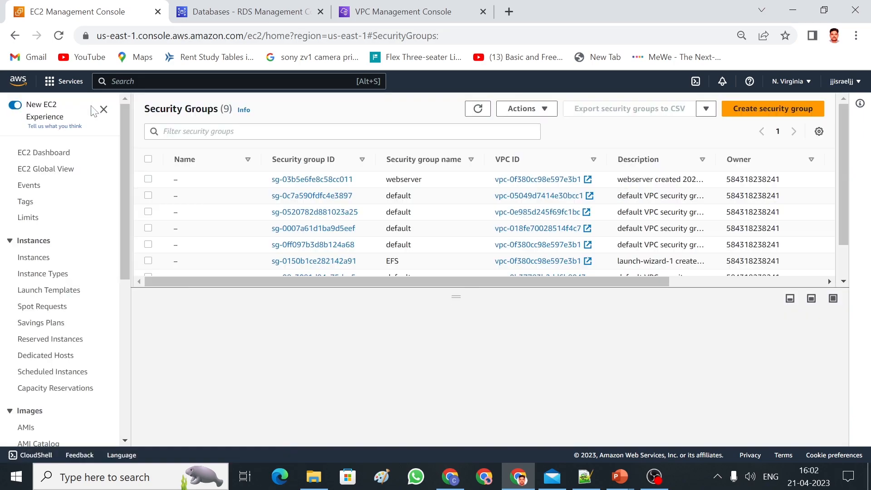
click(39, 258)
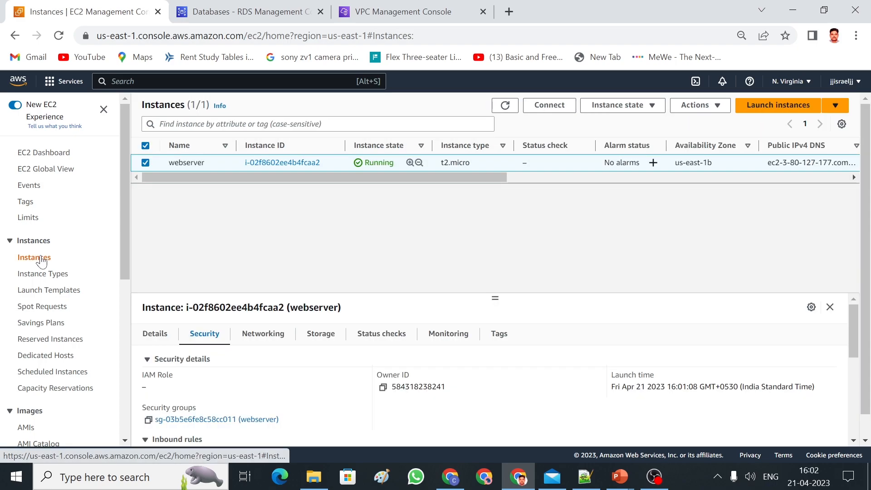
Connect to webserver through EC2 Instance Connect as user ubuntu.
click(552, 106)
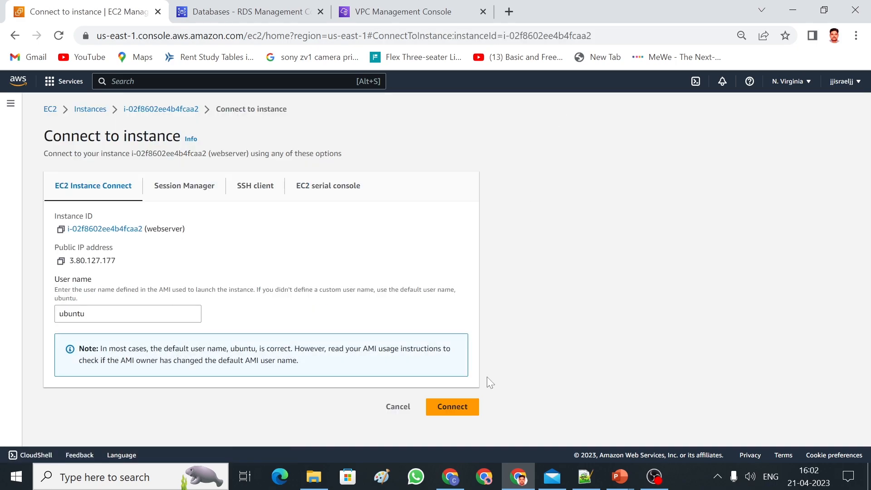
click(467, 412)
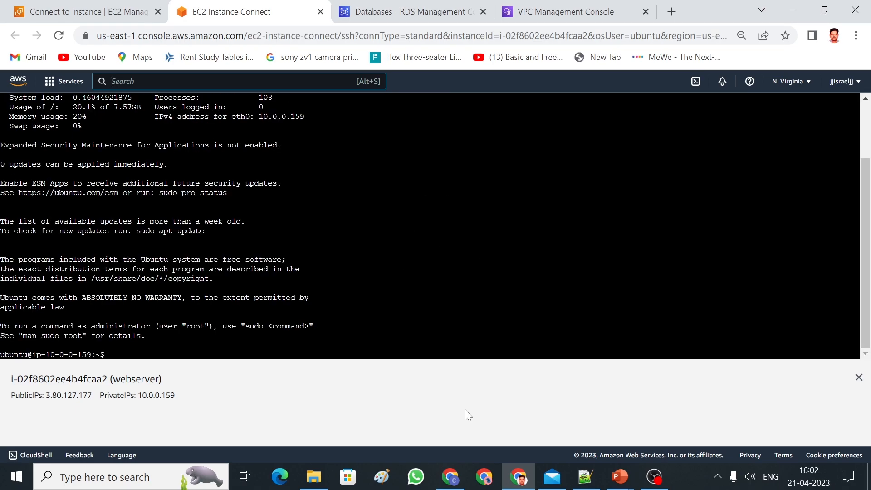
Switch to root with sudo su and refresh the package lists with apt update.
text(sudo su)
key(Return)
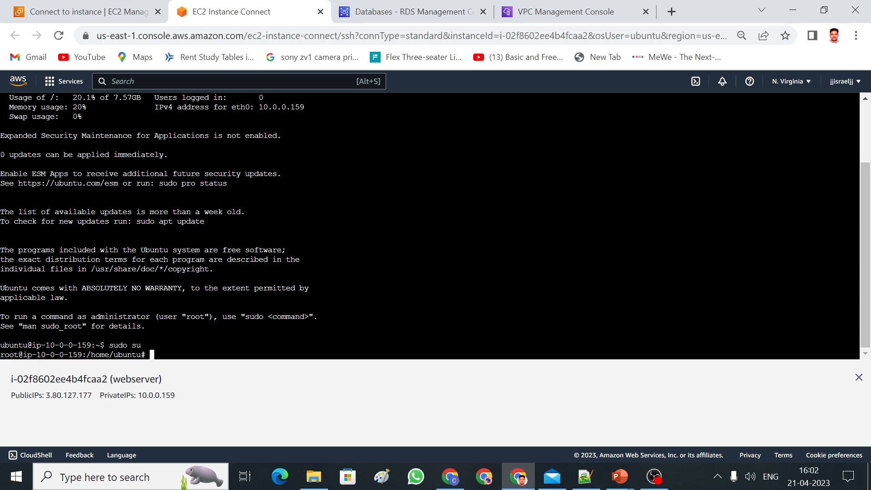
text(apt update)
key(Return)
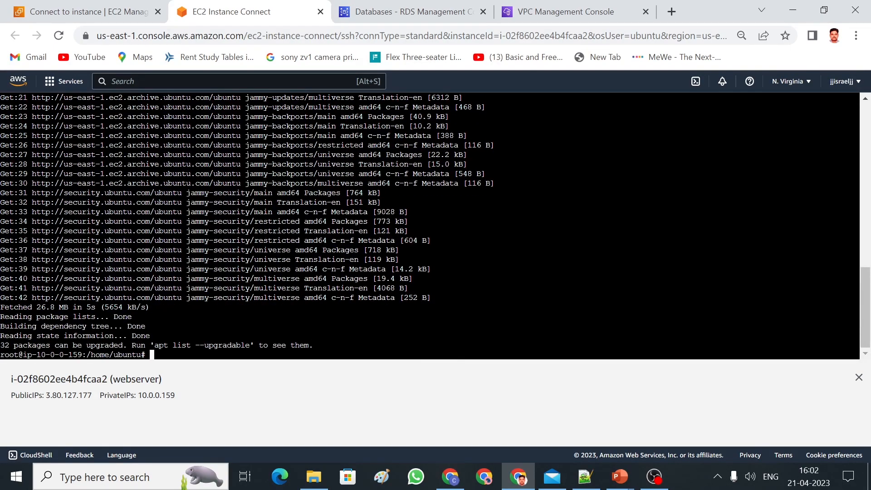
Run apt upgrade and answer y to upgrade the packages.
text(apt upgrade)
key(Return)
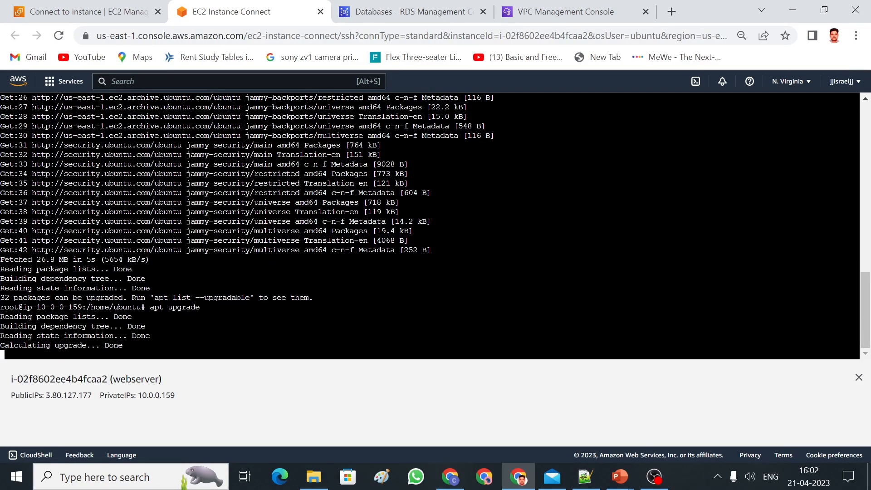
text(y)
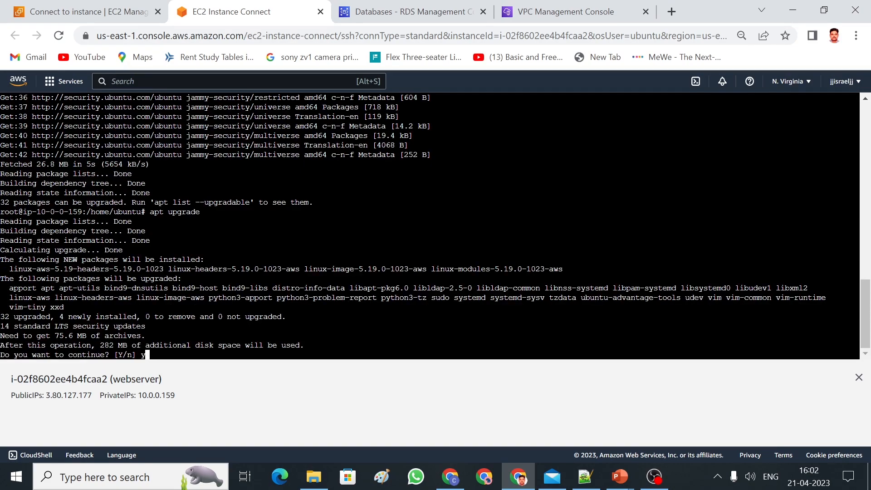
key(Return)
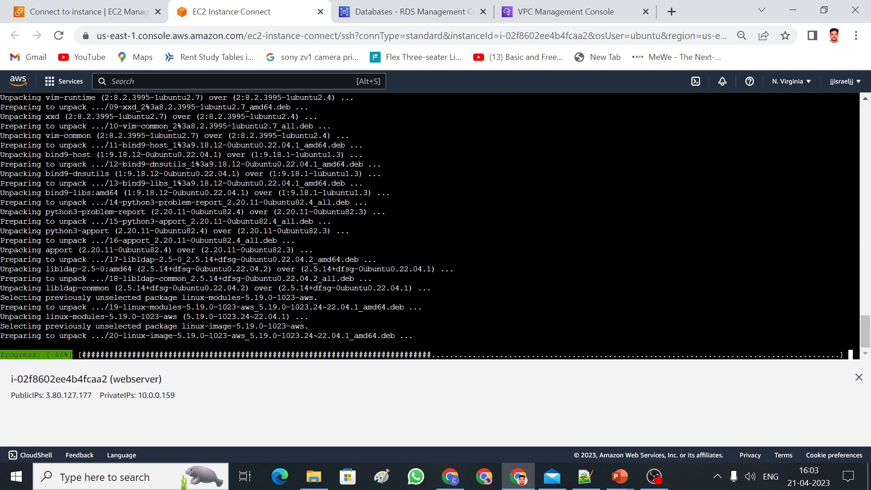
click(582, 481)
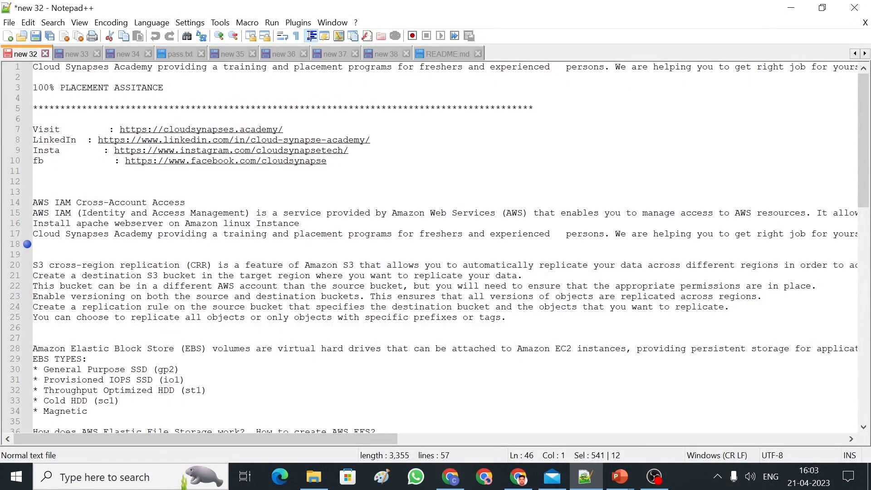
click(385, 55)
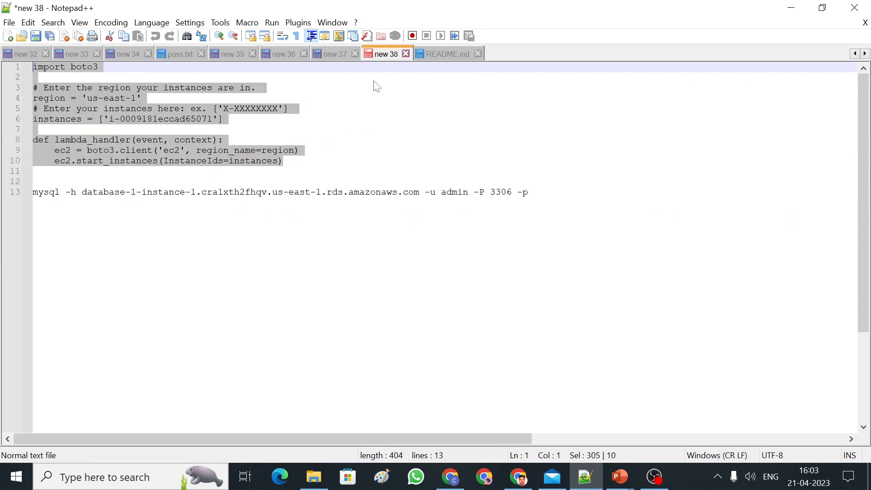
click(420, 132)
key(alt+Tab)
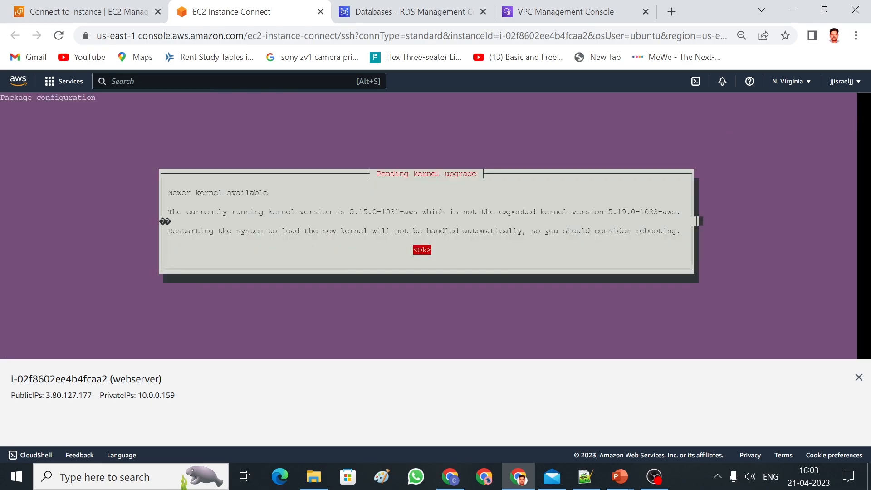
Acknowledge the kernel upgrade notice and confirm restarting the listed services.
key(Return)
key(Tab)
key(Return)
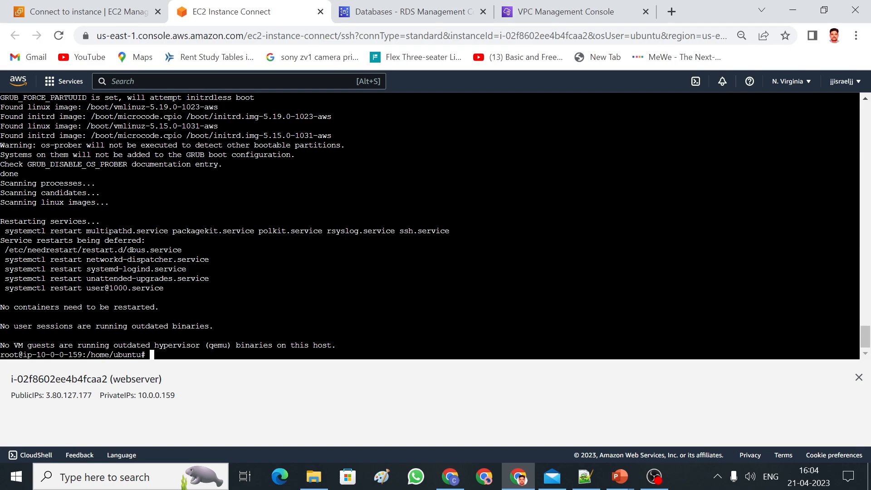
Install mysql-client with apt install, answering y, and dismiss the kernel notice.
text(apt install mysql-cli)
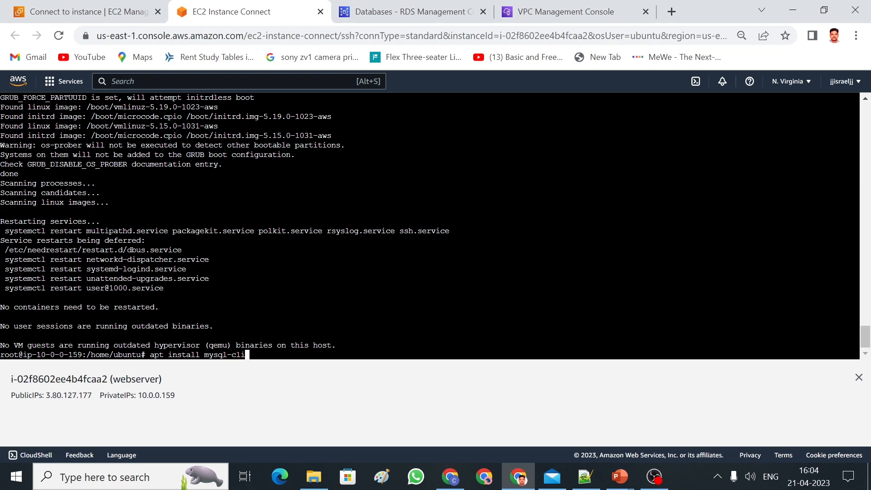
text(ent)
key(Return)
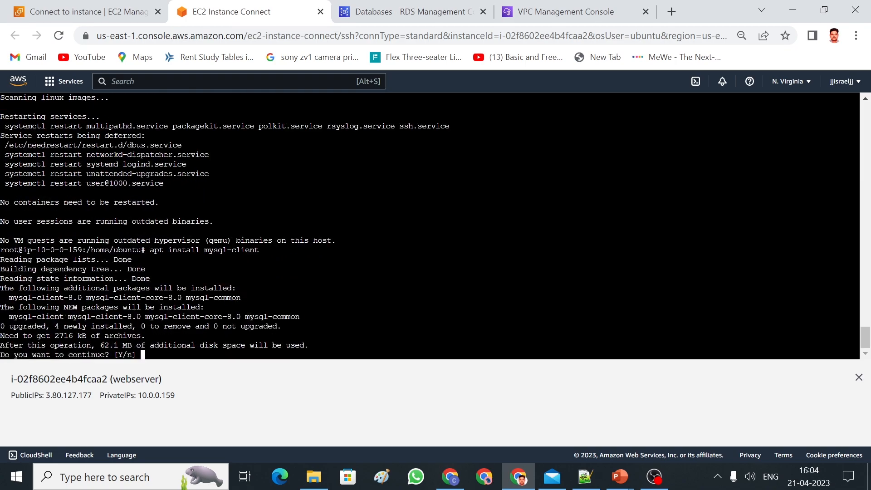
text(y)
key(Return)
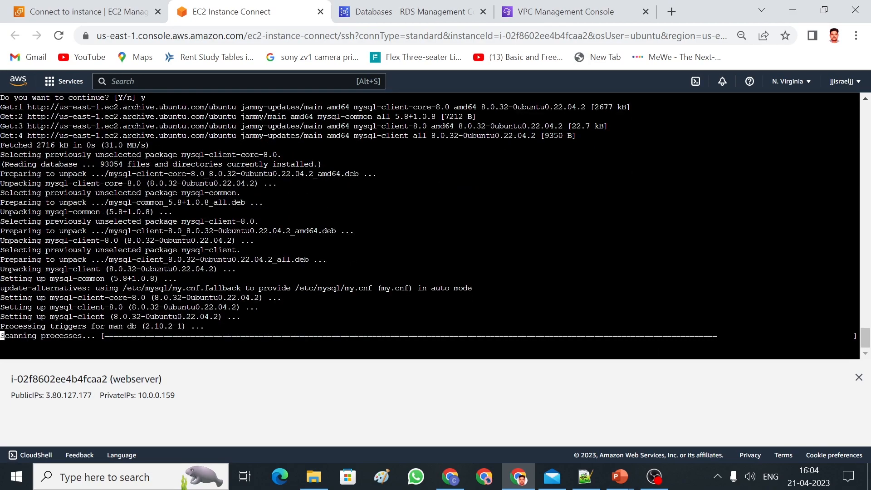
key(Return)
key(Return)
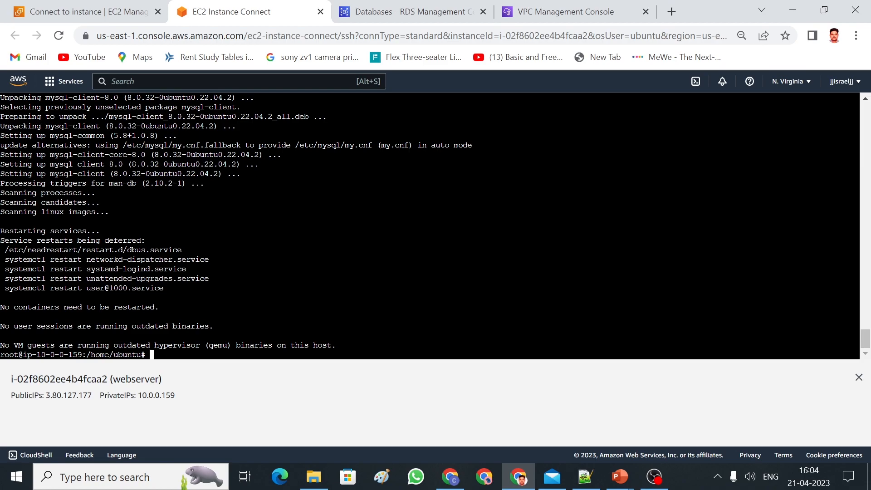
click(410, 10)
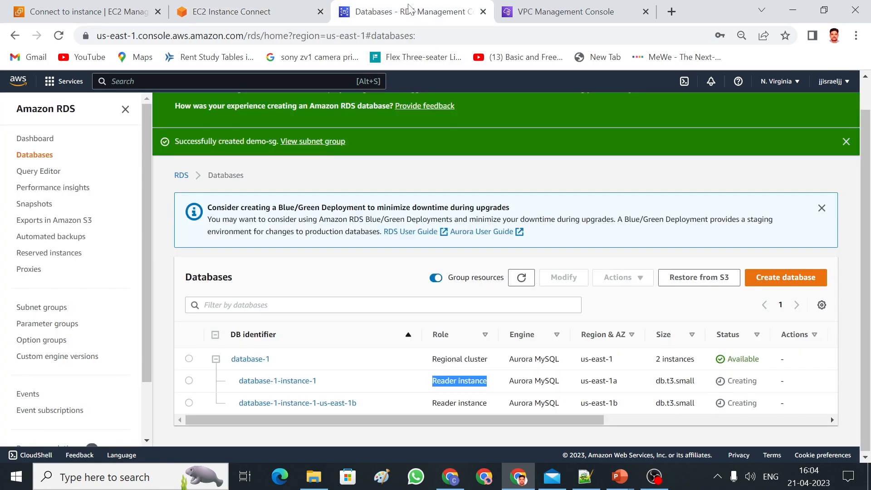
click(521, 277)
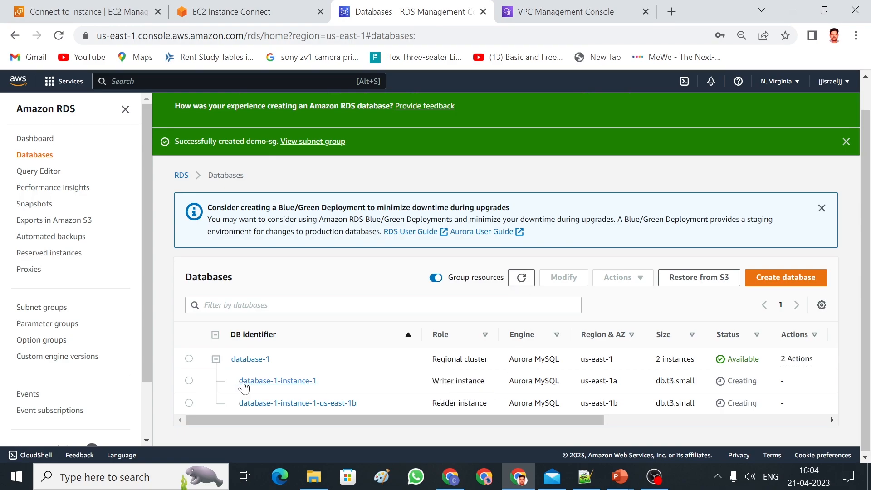
click(259, 381)
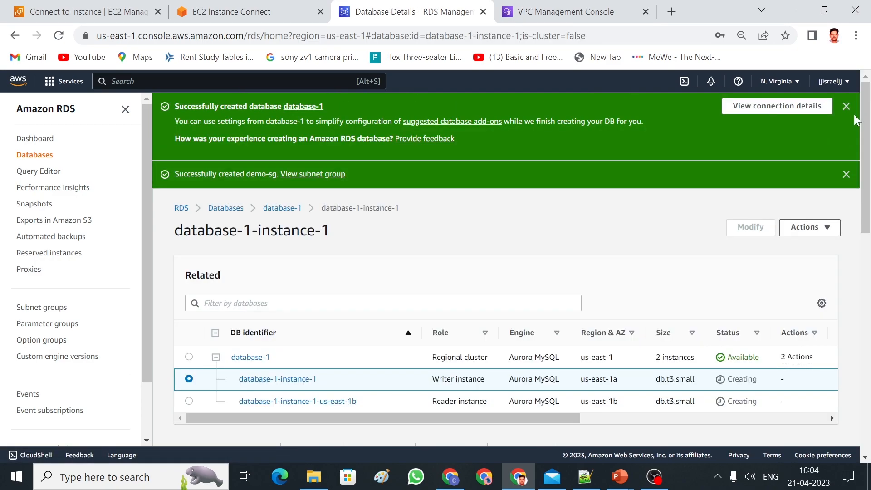
drag(864, 115, 866, 188)
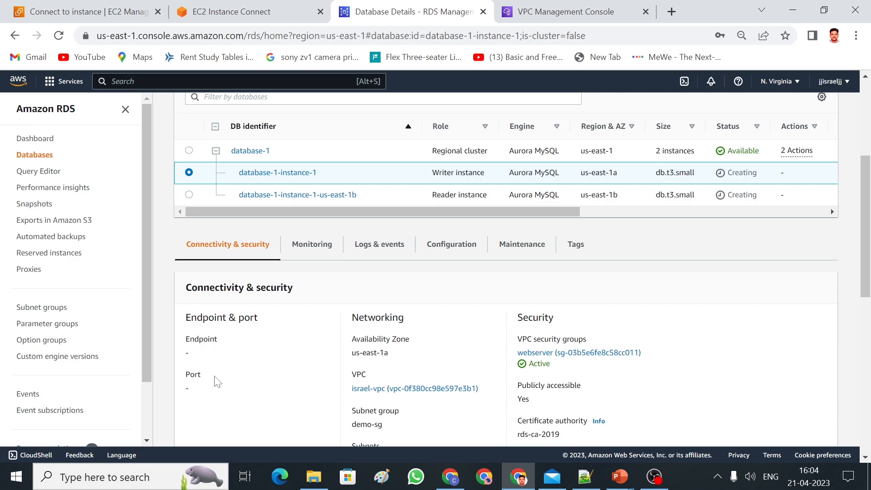
drag(866, 265, 865, 182)
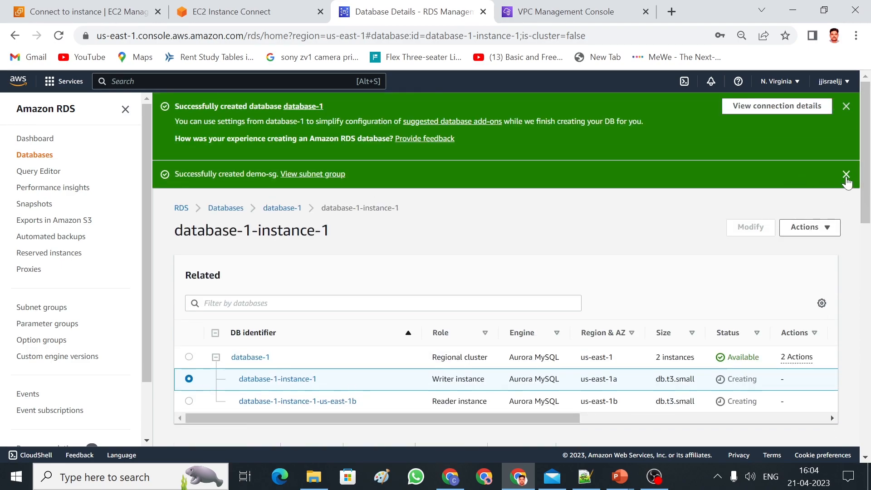
click(846, 174)
click(846, 107)
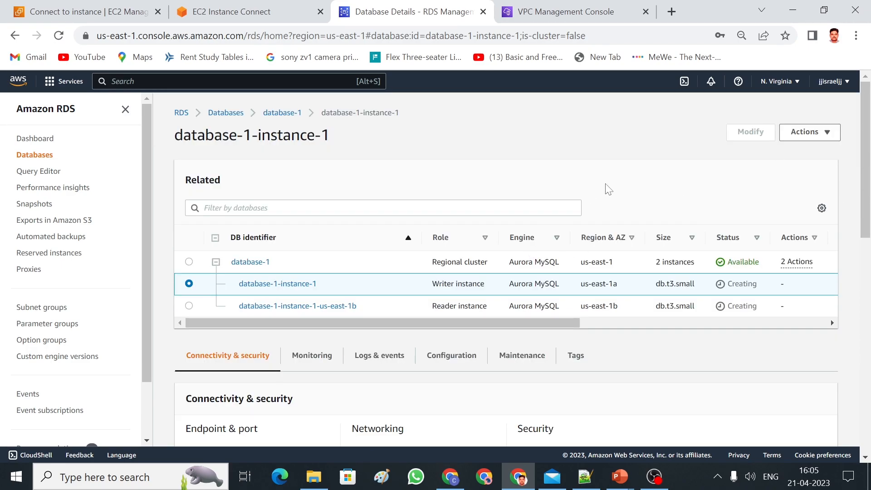
click(260, 17)
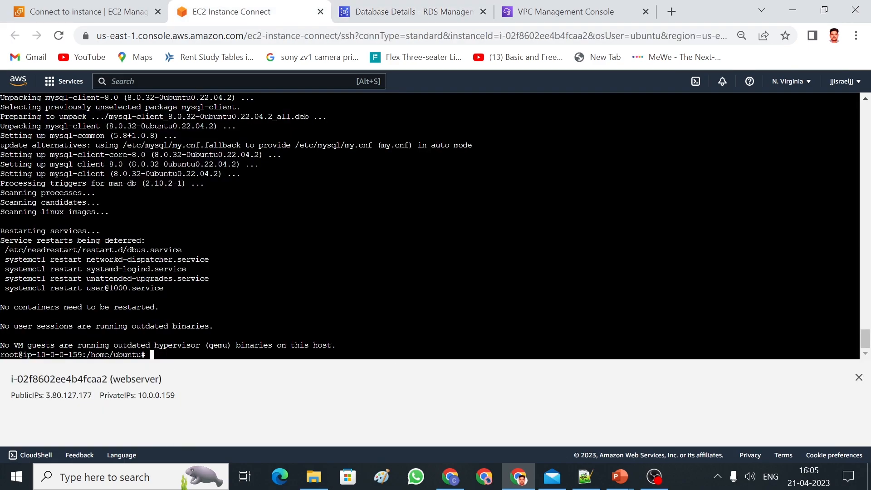
In Notepad++, delete the old database hostname from the mysql command on line 13.
click(585, 476)
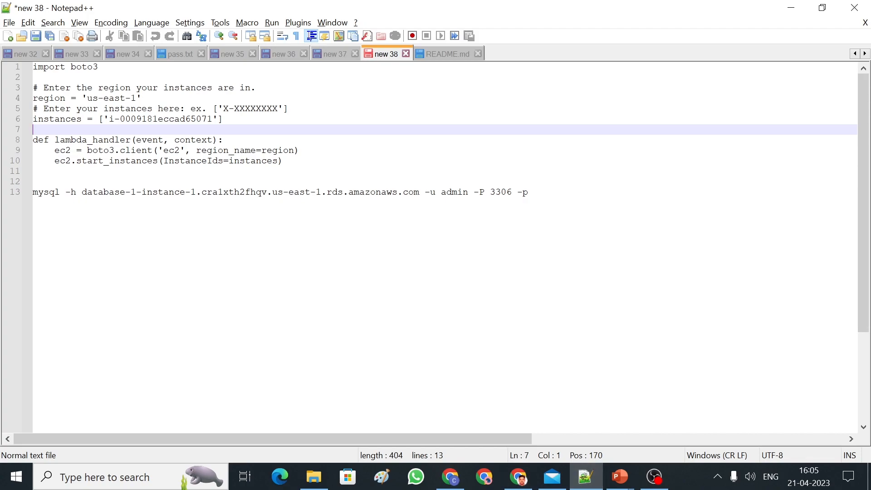
drag(531, 192, 32, 192)
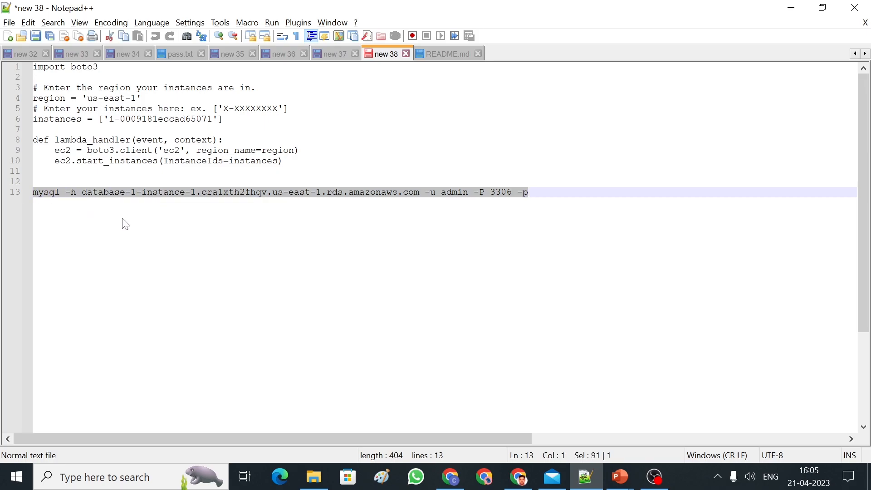
click(91, 218)
drag(82, 192, 419, 192)
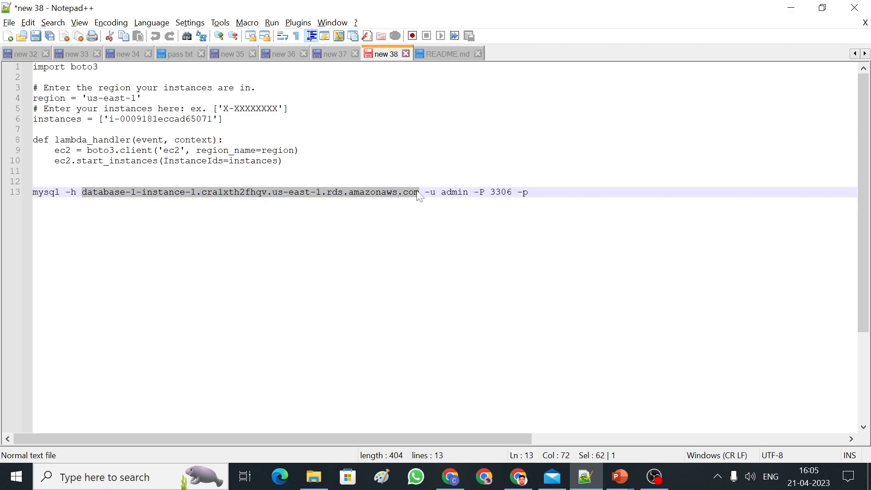
key(Delete)
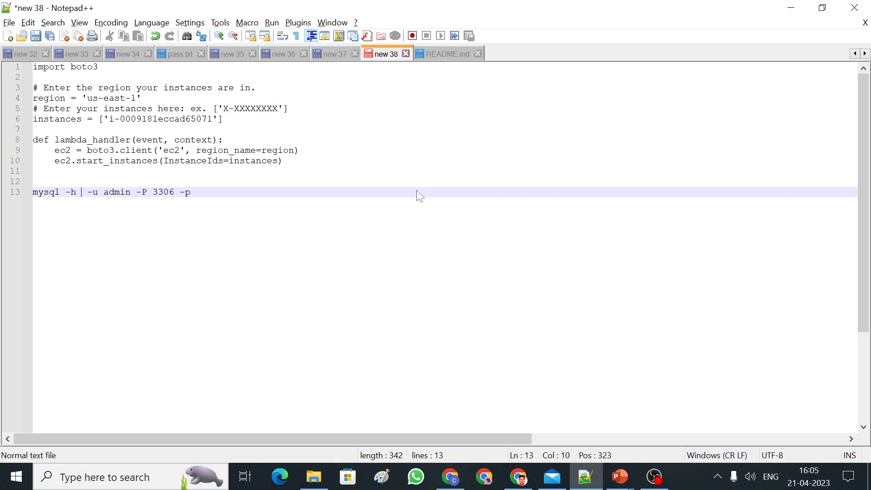
Go to the database-1-instance-1 details page and refresh it.
key(alt+Tab)
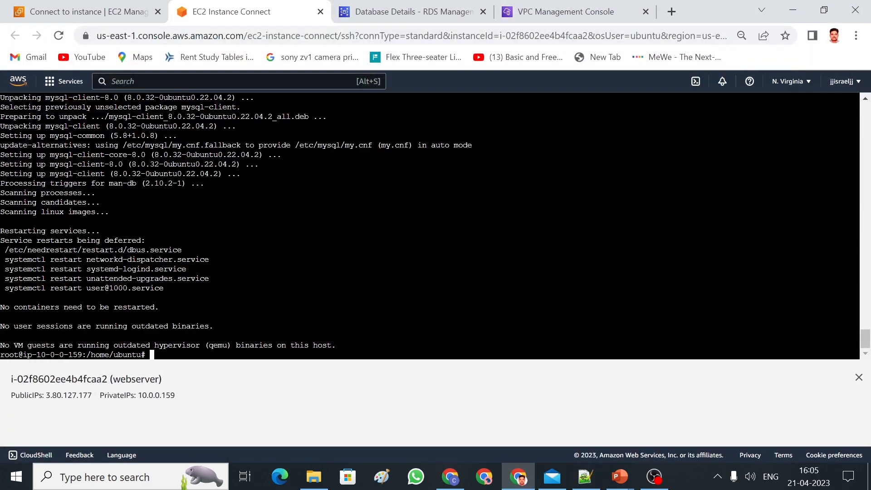
key(alt+Tab)
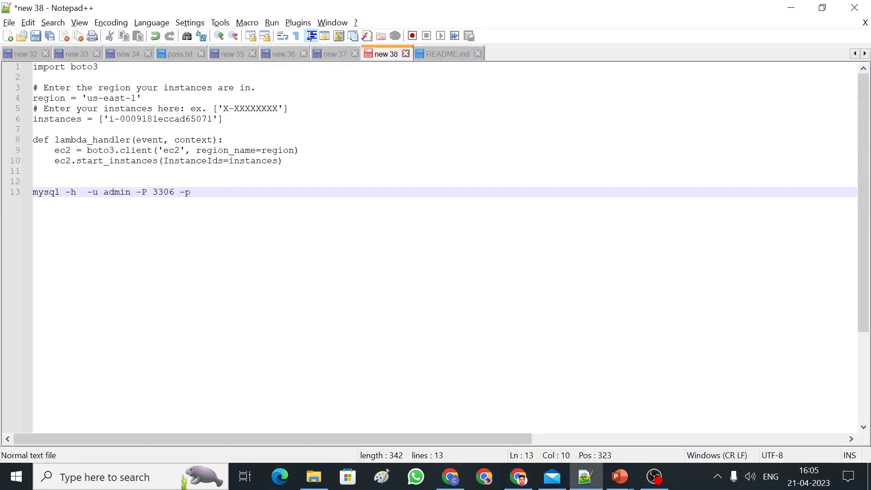
key(alt+Tab)
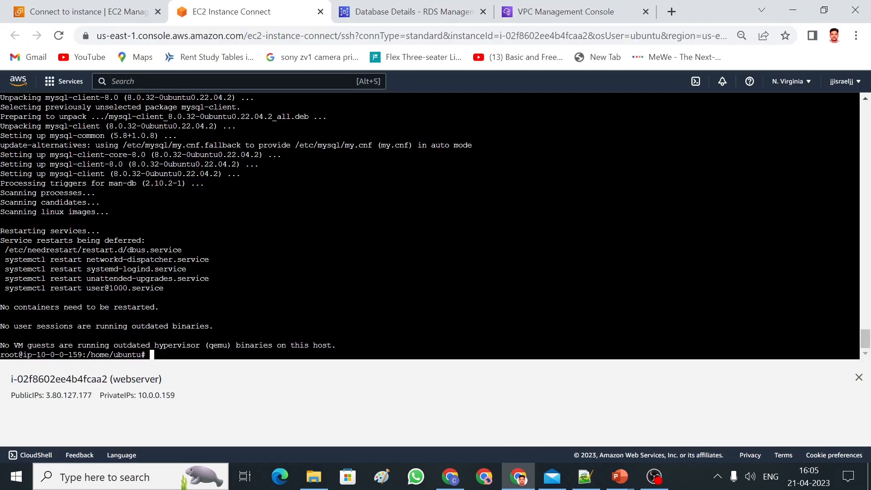
click(124, 17)
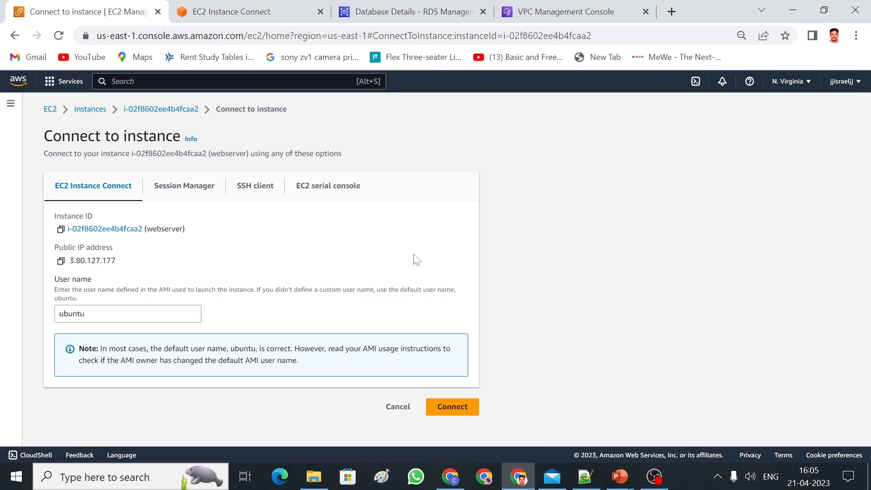
click(418, 19)
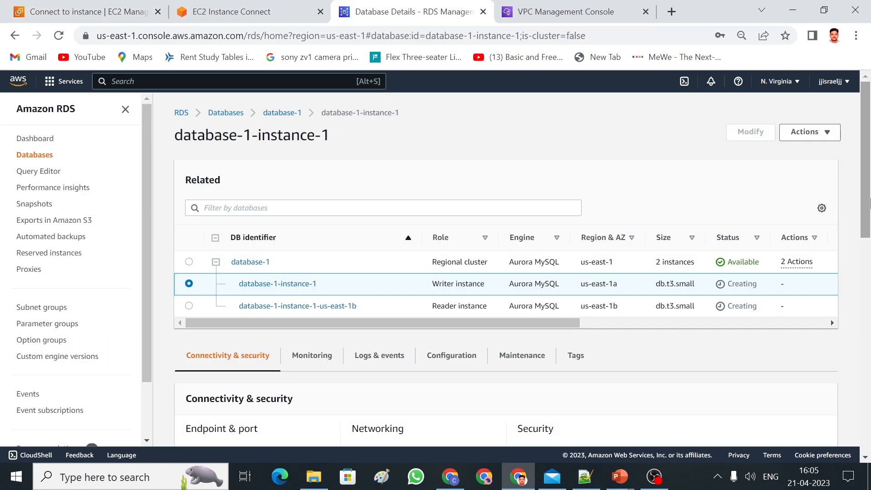
mouse_move(870, 199)
mouse_down()
mouse_move(869, 265)
mouse_move(867, 195)
mouse_up()
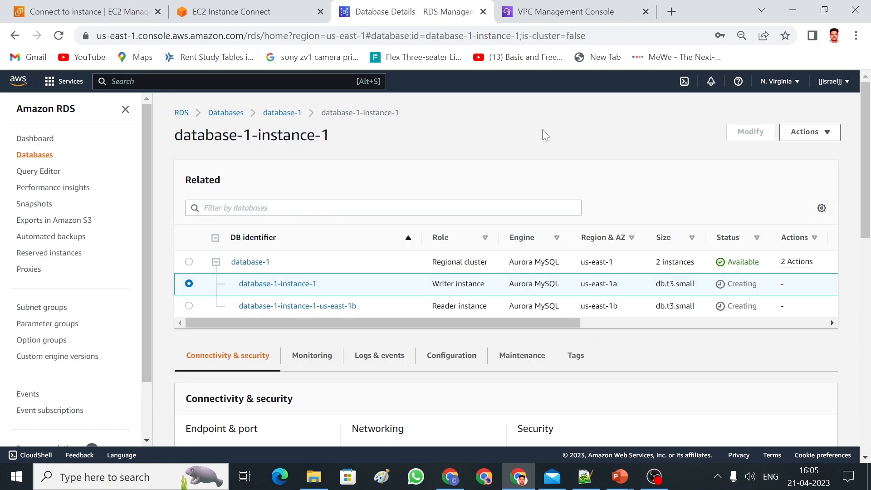
key(F5)
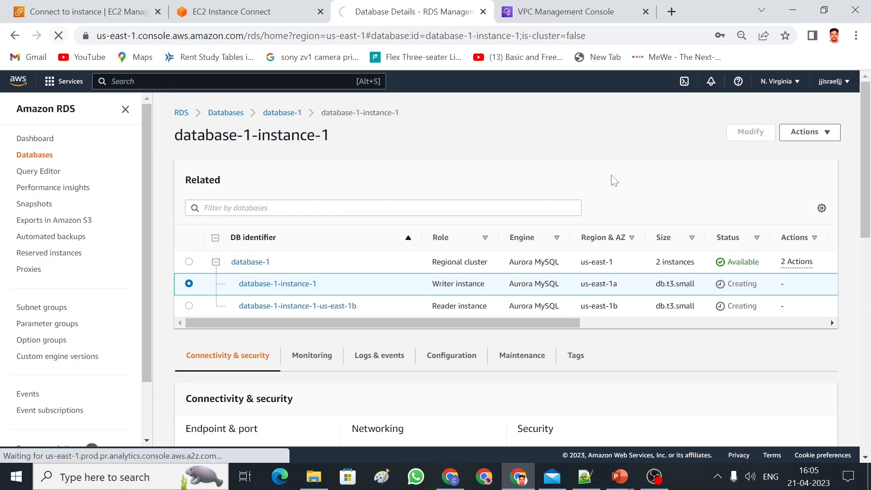
scroll(250, 383, down, 2)
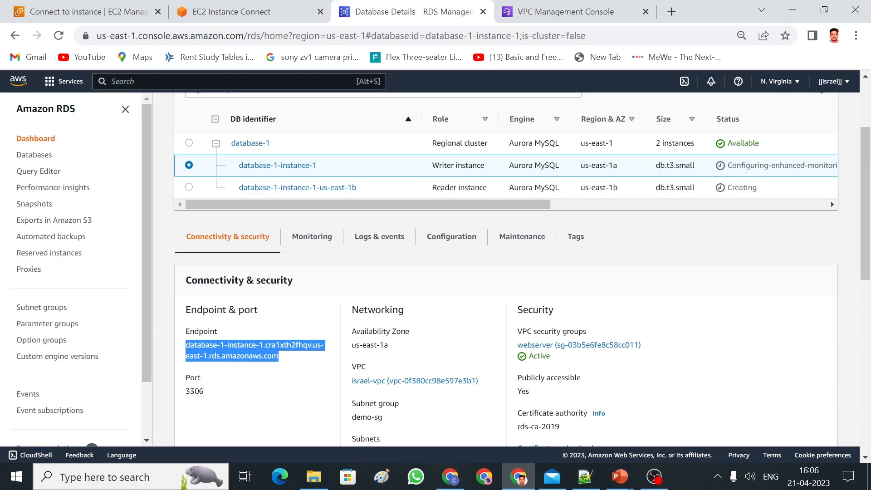
Copy the full mysql command on line 13 and return to the RDS details page.
key(alt+Tab)
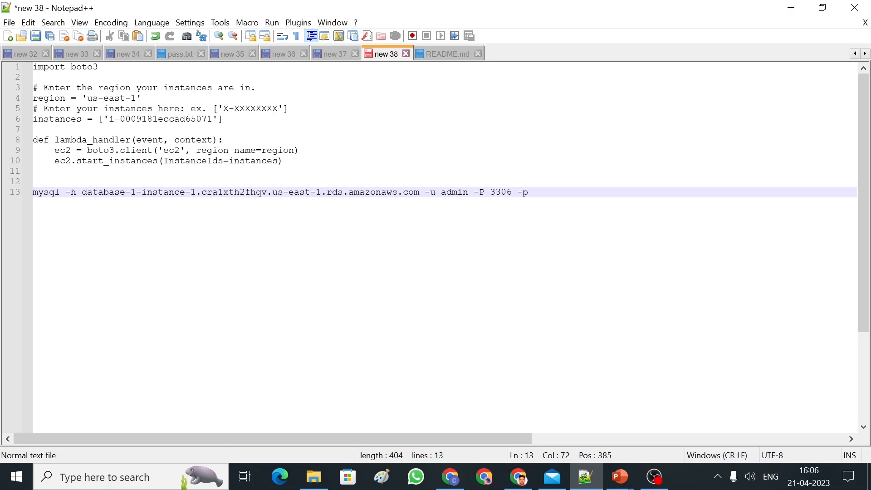
drag(528, 192, 34, 193)
key(ctrl+c)
key(alt+Tab)
key(alt+Tab)
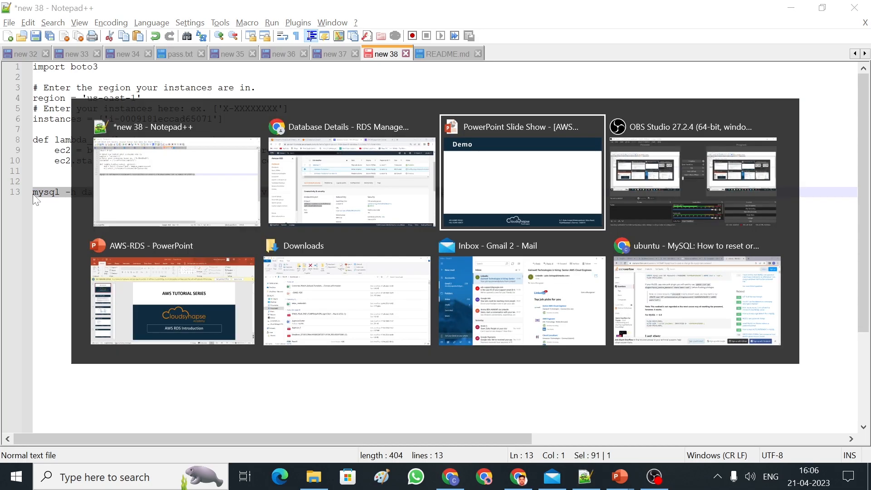
key(alt+shift+Tab)
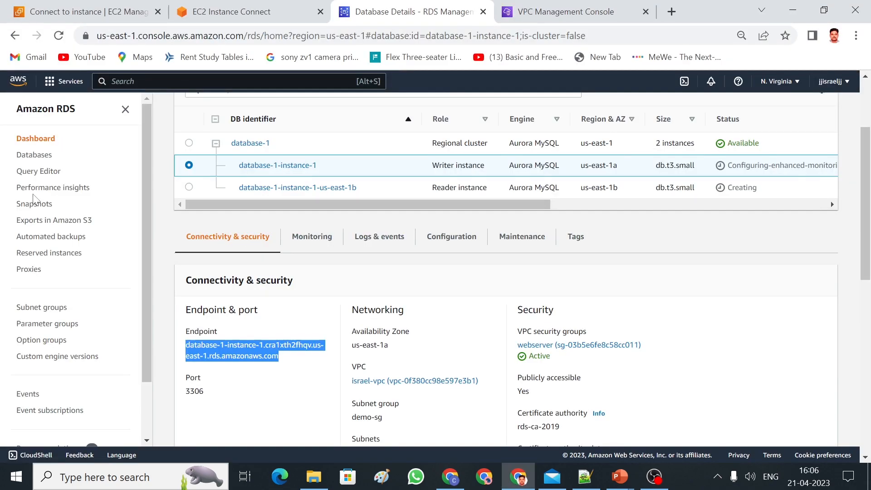
Paste the mysql command in the terminal, log in with the password, and run show databases;.
click(240, 9)
right_click(335, 355)
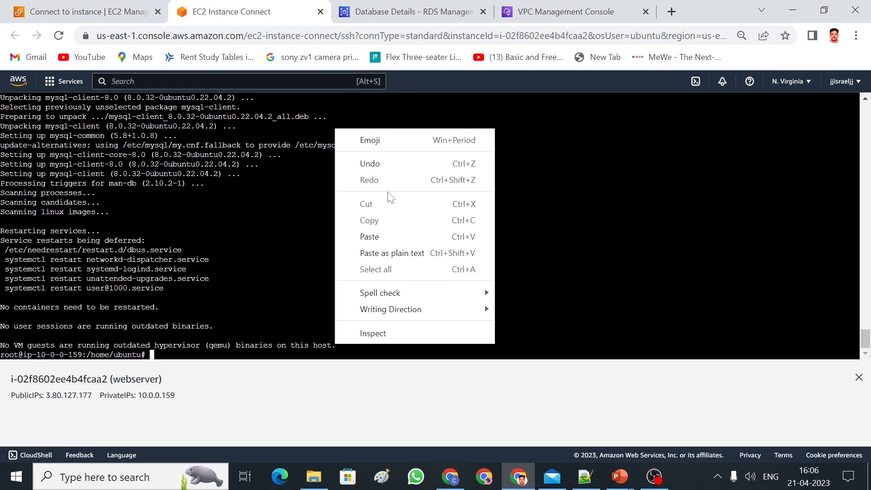
click(369, 237)
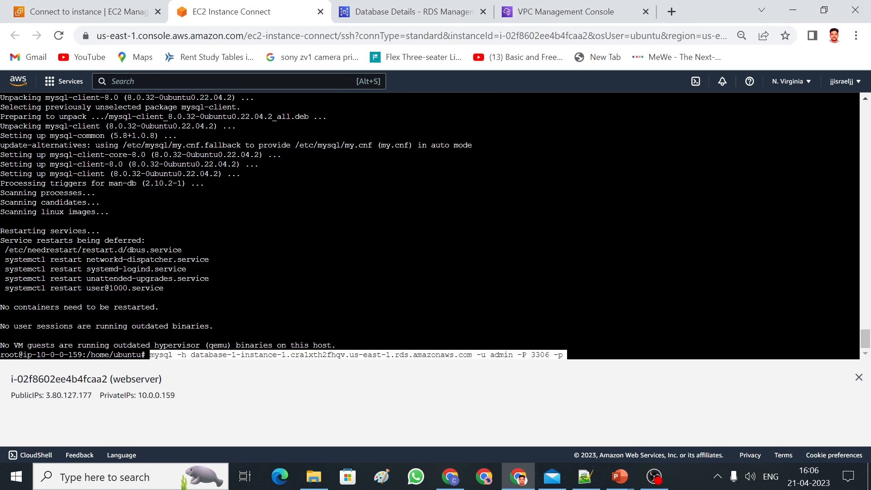
key(Return)
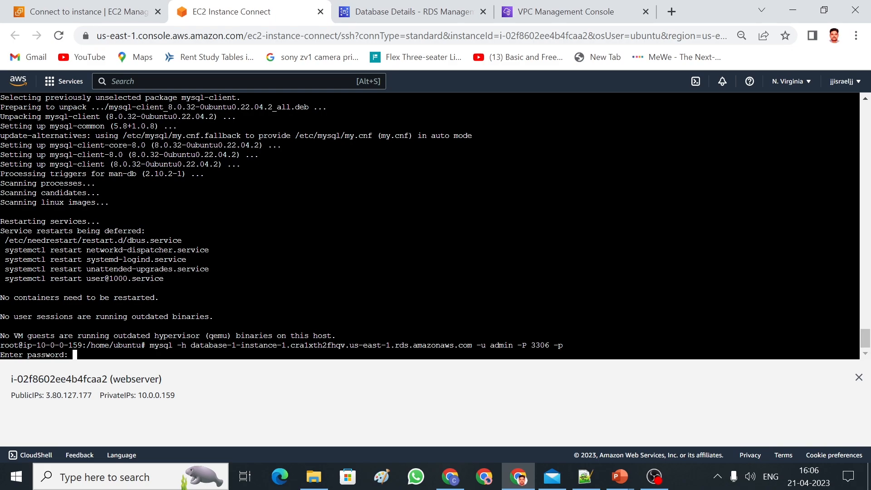
key(Return)
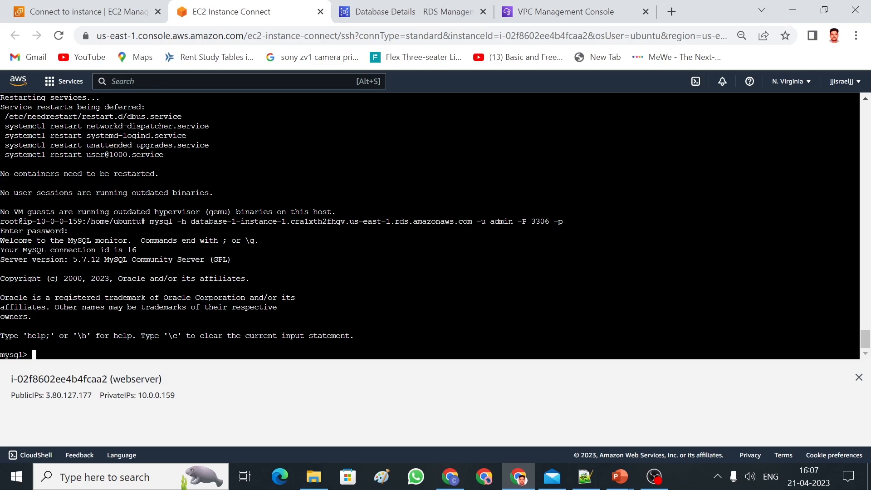
text(show databases;)
key(Return)
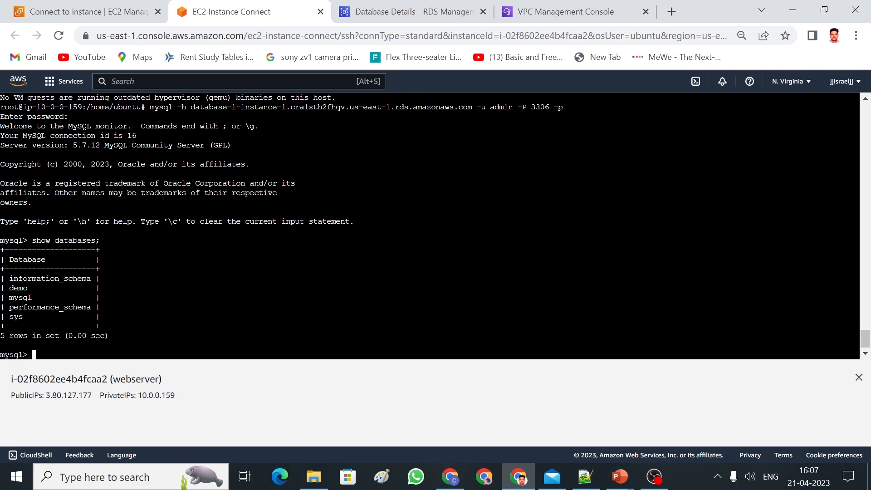
Run create database student; and list databases again to confirm student appears.
drag(27, 287, 9, 288)
click(11, 288)
text(create database student)
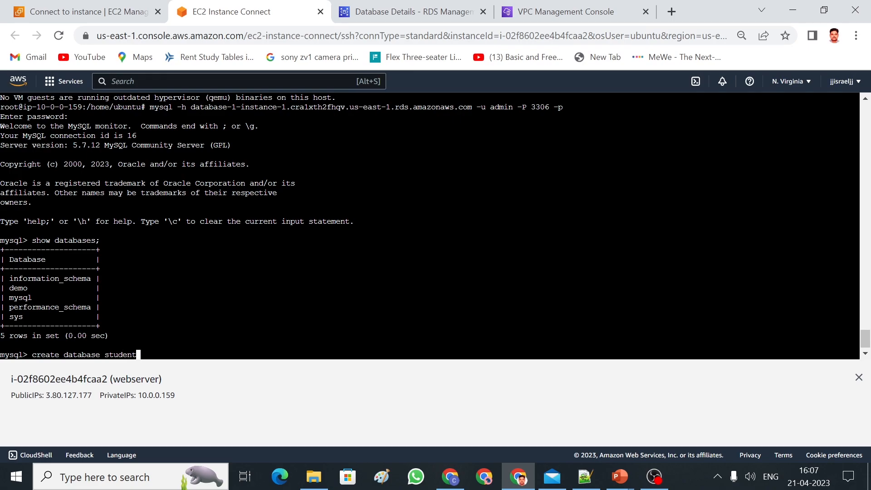
text(;)
key(Return)
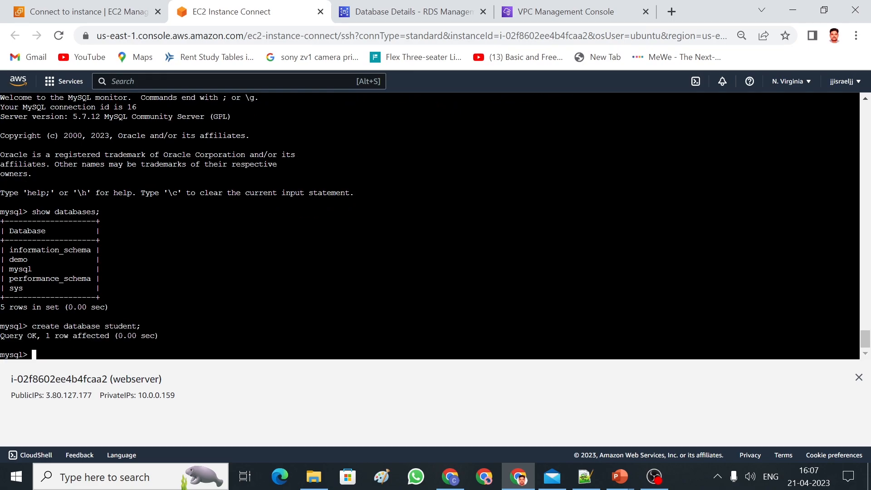
key(Up)
key(Up)
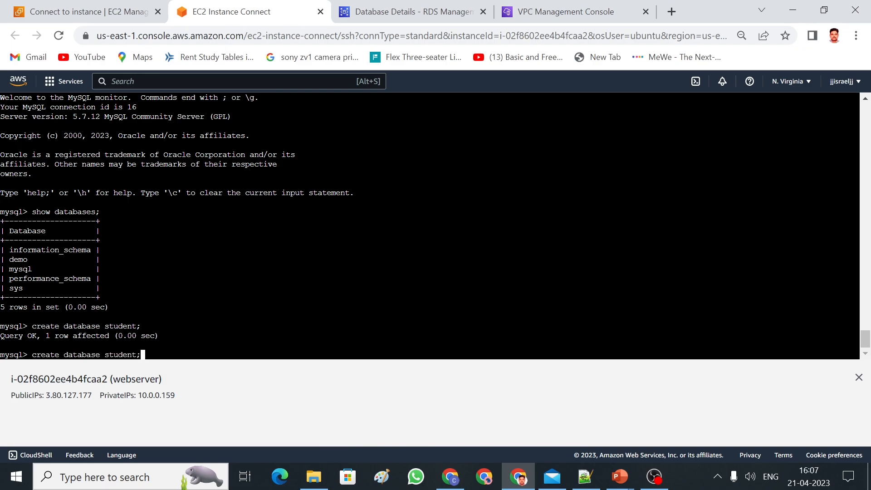
key(Return)
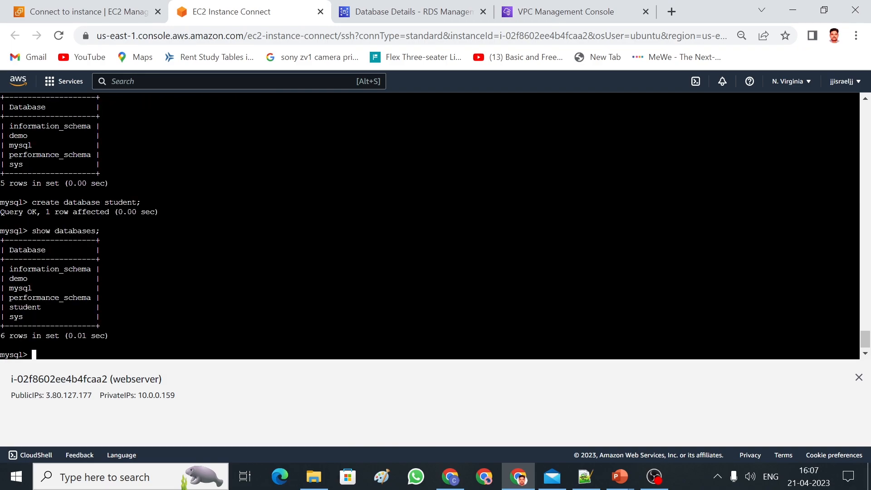
drag(41, 307, 9, 307)
Open the us-east-1b reader instance details and select its endpoint hostname.
click(396, 15)
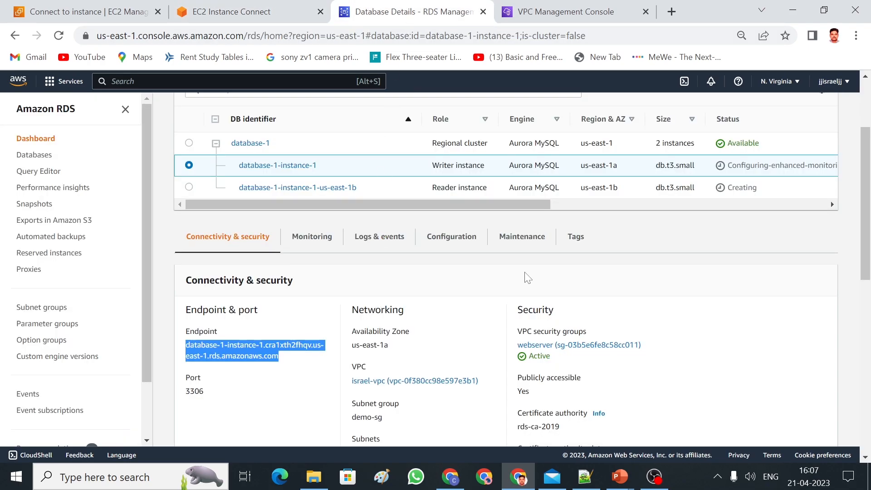
drag(866, 245, 868, 227)
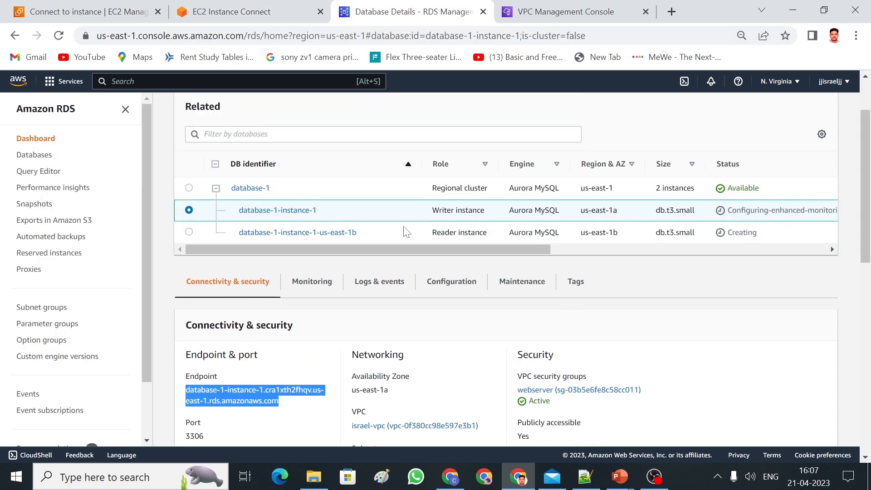
click(342, 233)
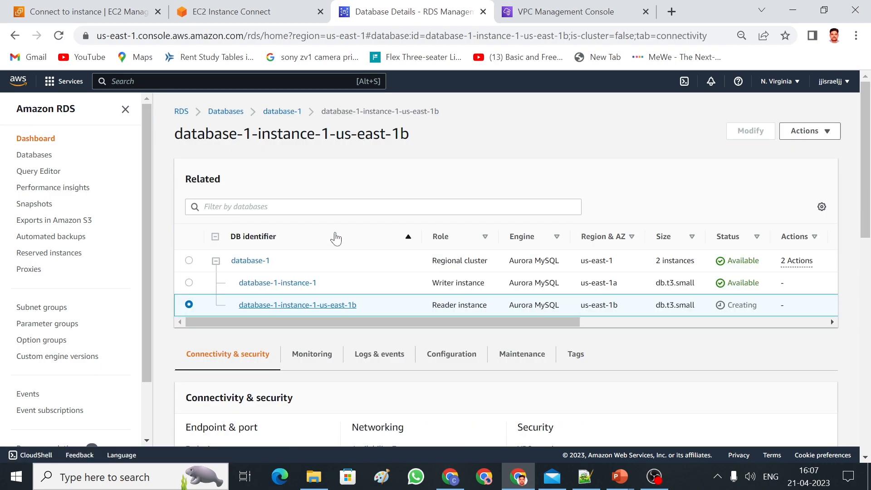
scroll(868, 234, down, 2)
scroll(869, 234, down, 1)
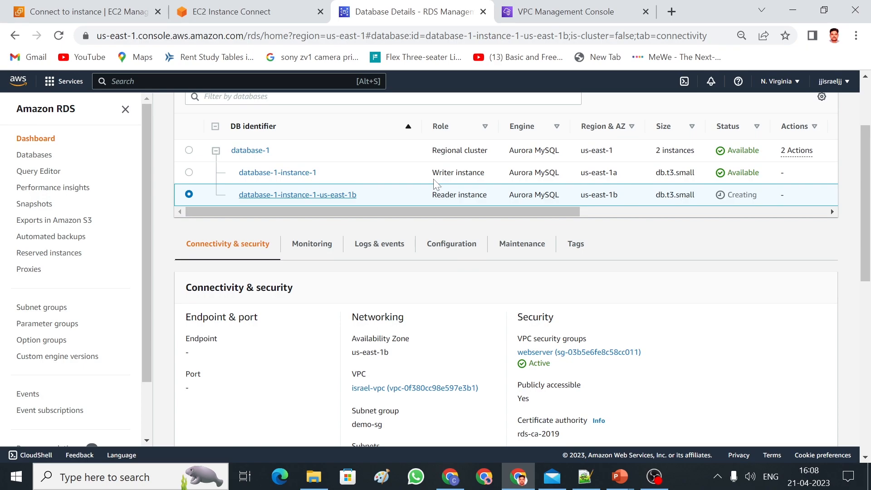
click(59, 36)
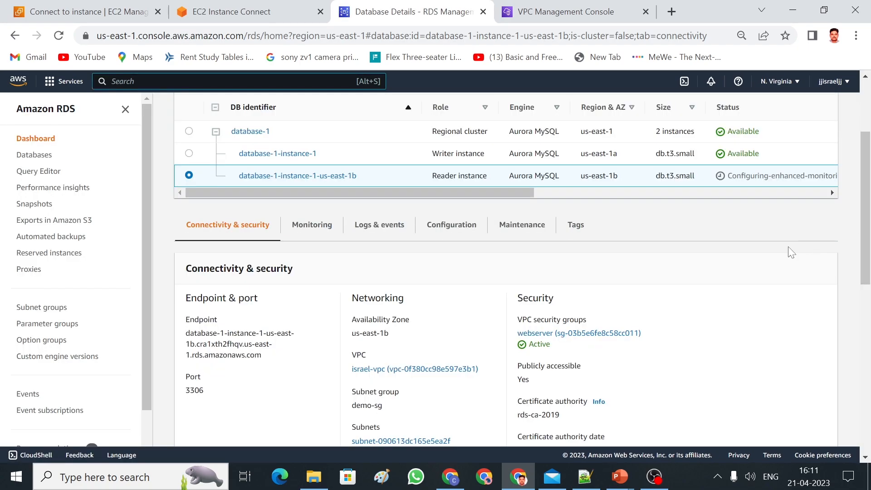
mouse_move(869, 238)
mouse_down()
mouse_move(869, 193)
mouse_move(869, 227)
mouse_up()
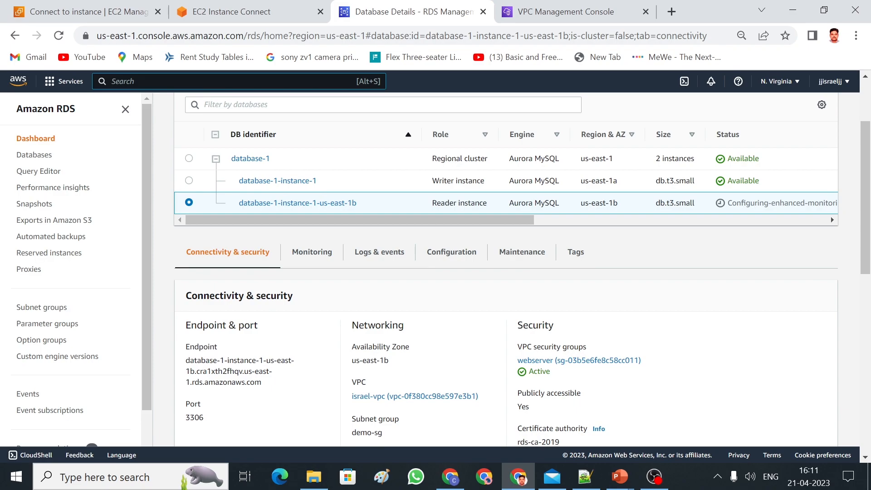
drag(262, 386, 187, 360)
key(ctrl+c)
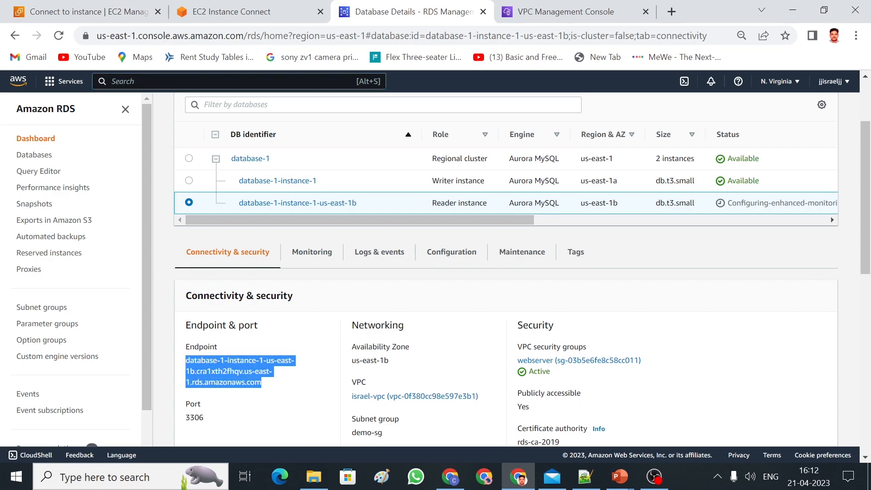
In Notepad++, replace the hostname on line 15 with the reader endpoint.
key(alt+Tab)
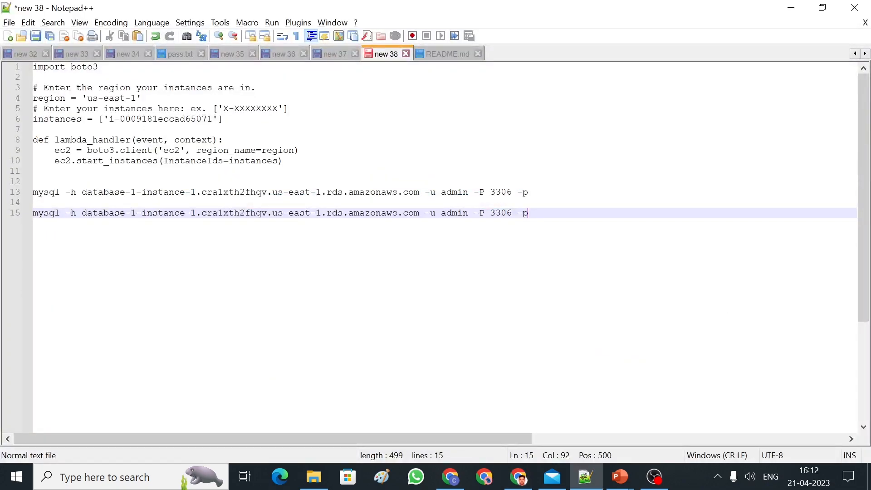
drag(419, 213, 81, 213)
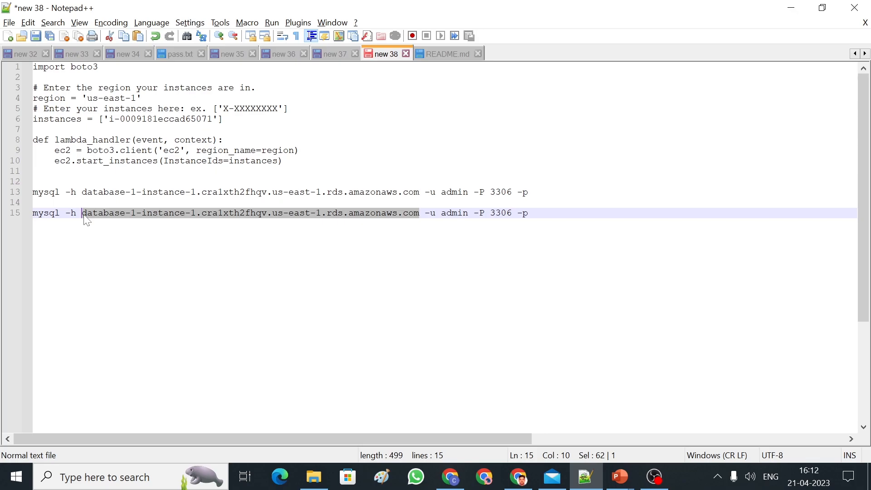
key(alt+Tab)
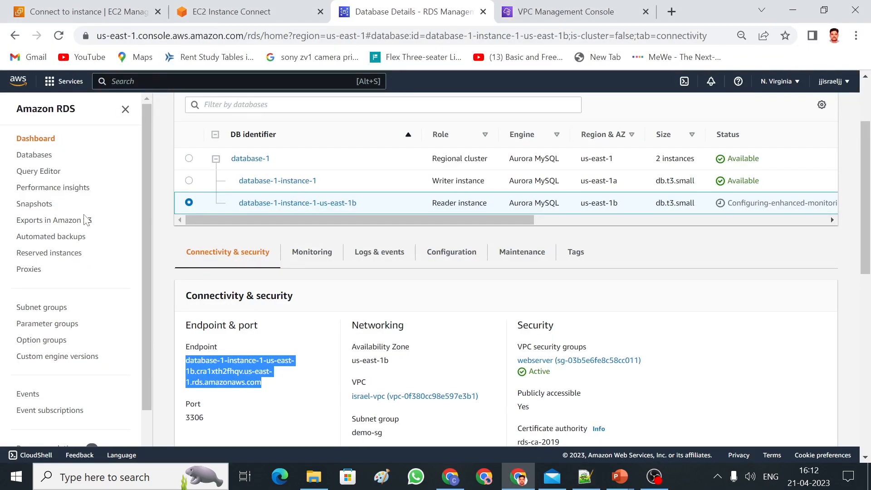
key(alt+Tab)
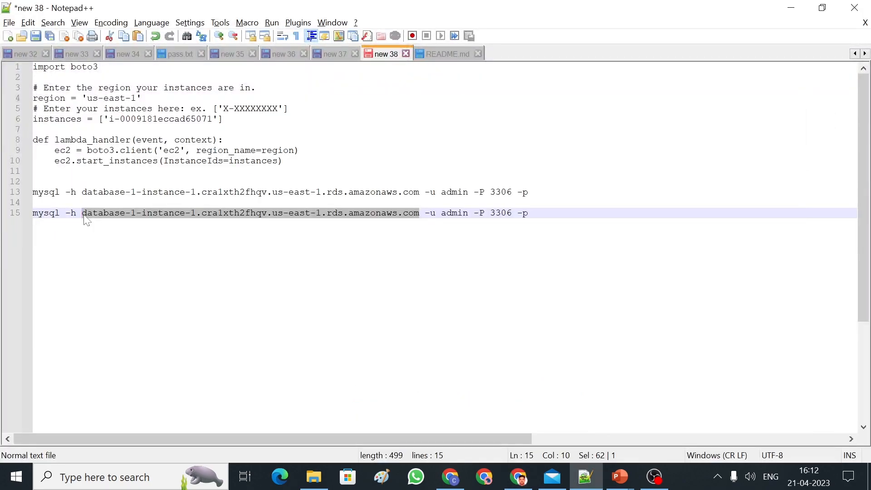
key(ctrl+v)
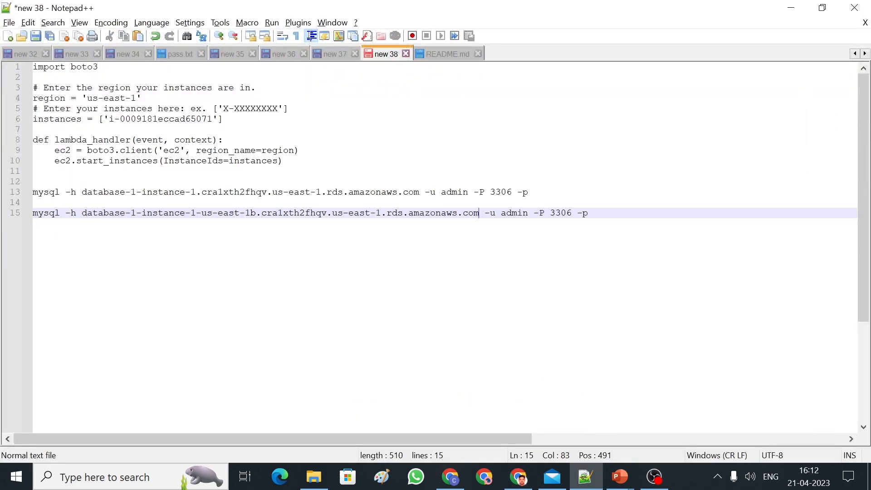
drag(588, 213, 28, 218)
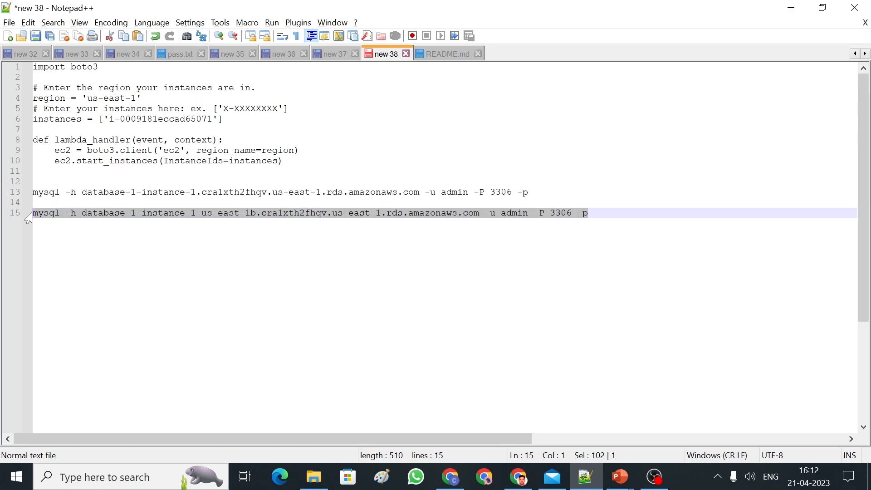
Return to the webserver's EC2 Instance Connect terminal session.
key(alt+Tab)
key(alt+Tab)
key(alt+shift+Tab)
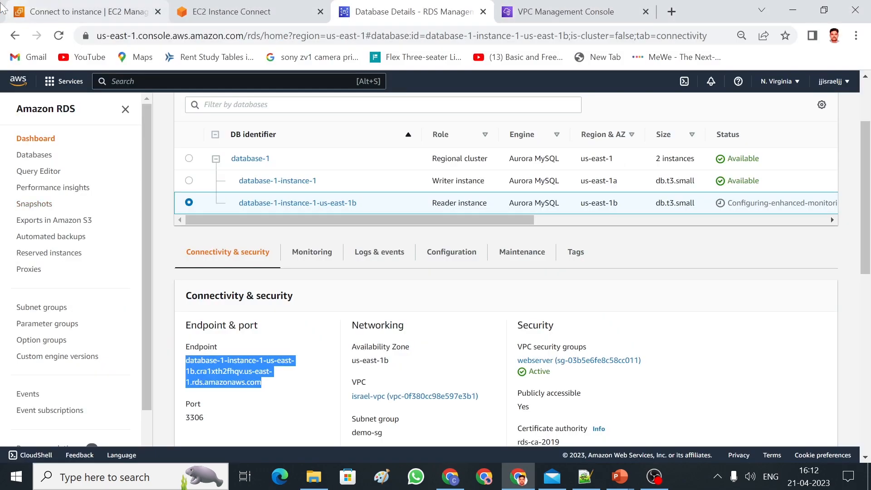
click(239, 18)
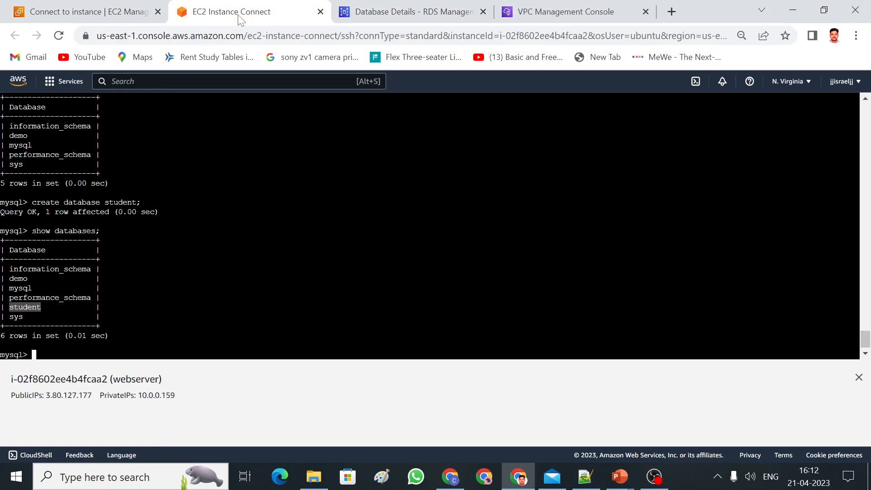
Leave the current MySQL session and log in to the reader instance endpoint with the pasted mysql command.
text(exit)
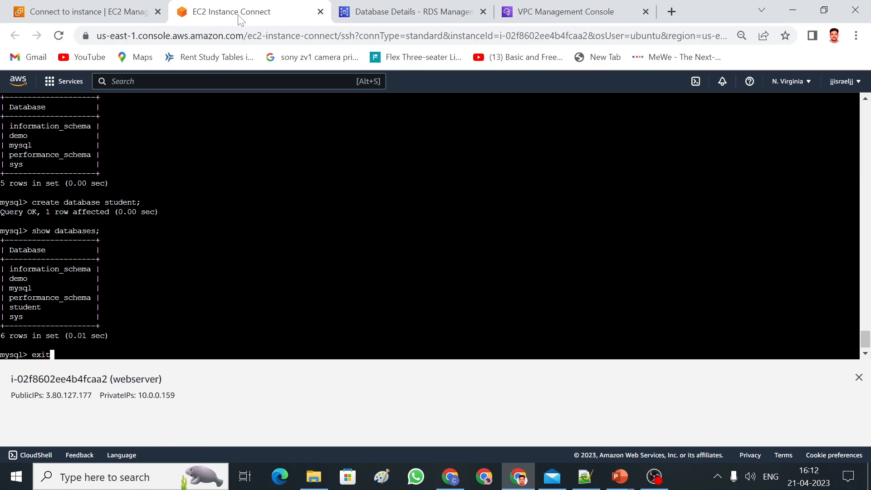
key(Return)
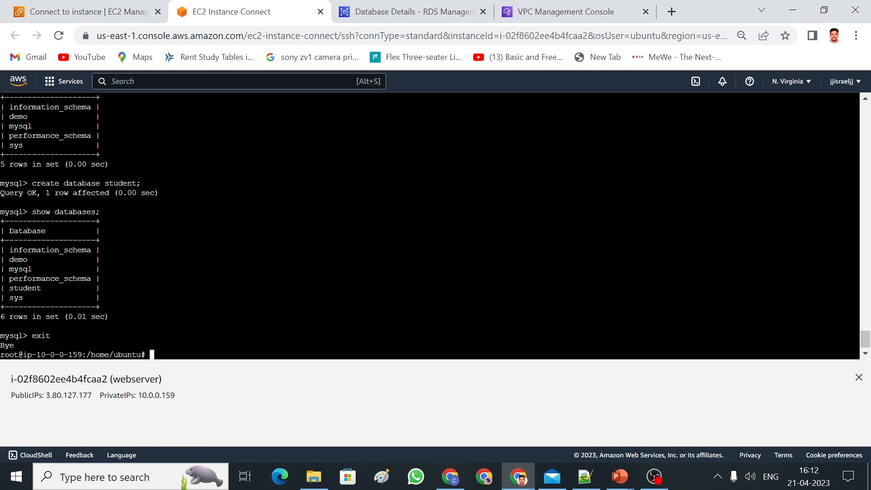
right_click(214, 324)
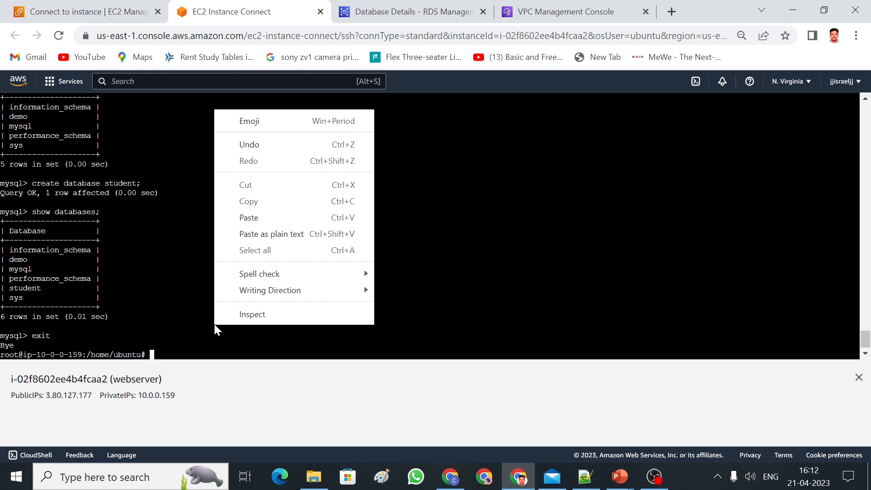
click(254, 218)
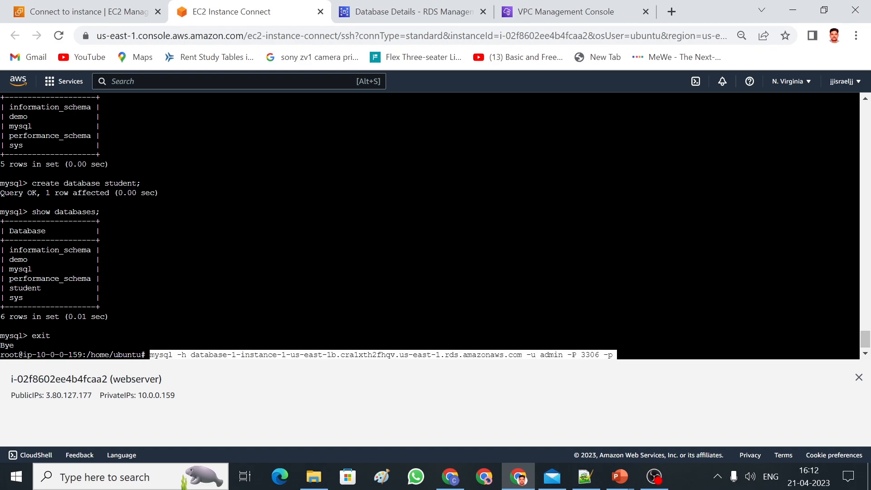
key(Return)
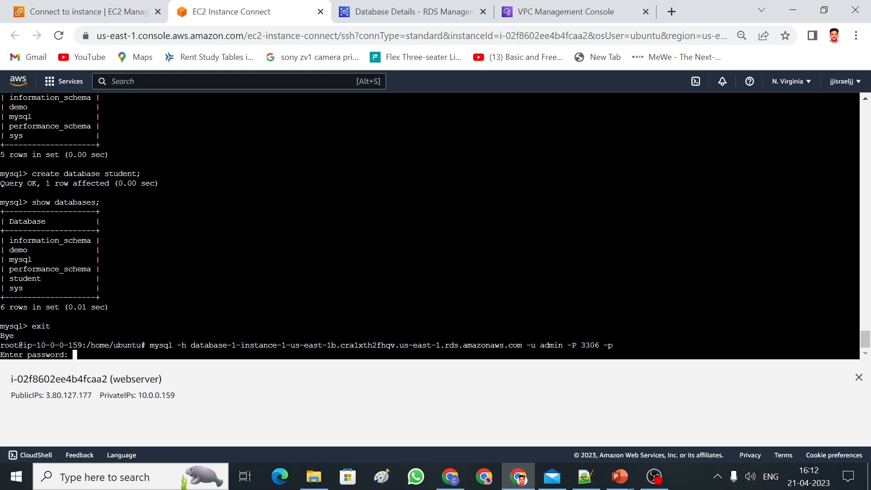
key(Return)
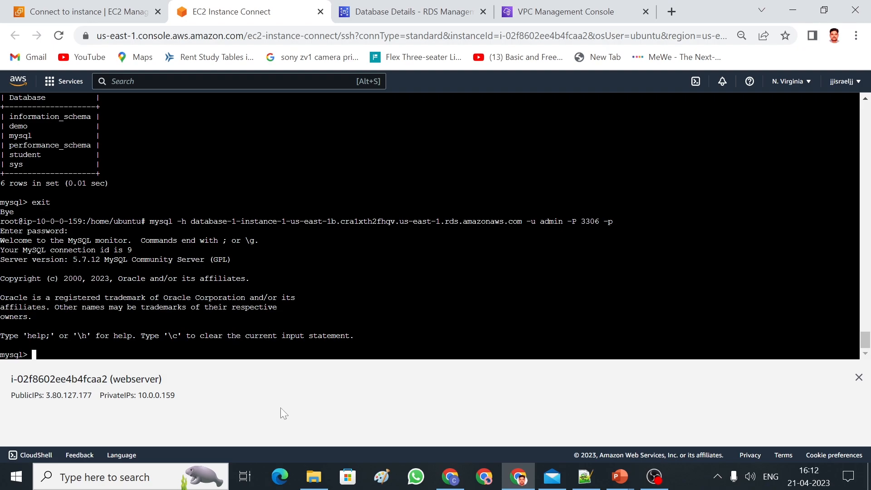
List the reader's six databases, confirming student is present, and enter use student;.
text(show databases;)
key(Return)
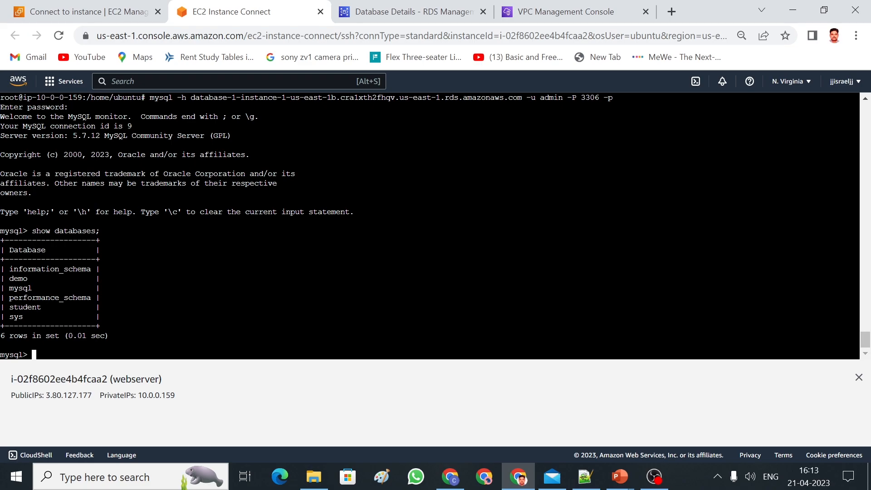
text(use student;)
In the student database, attempt creating table student (rollno int, name varchar(255)), refused with ERROR 1290.
key(Return)
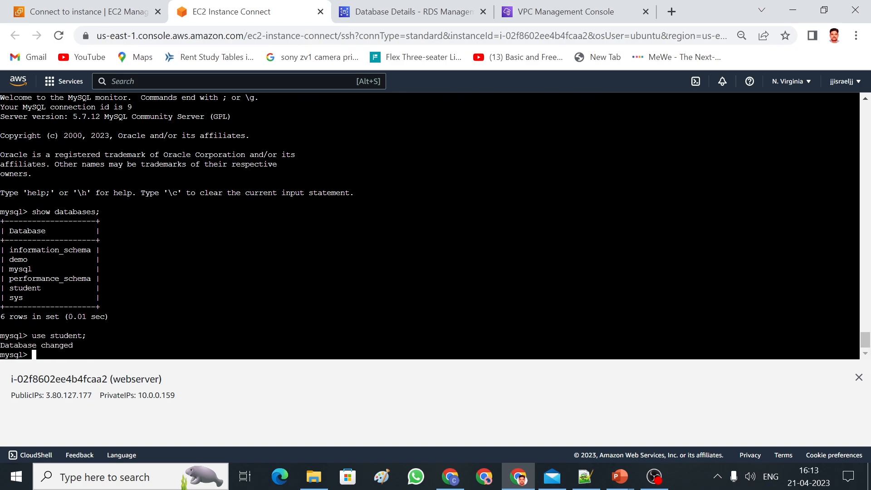
text(create )
text(data)
key(BackSpace)
key(BackSpace)
key(BackSpace)
key(BackSpace)
text(table student (int)
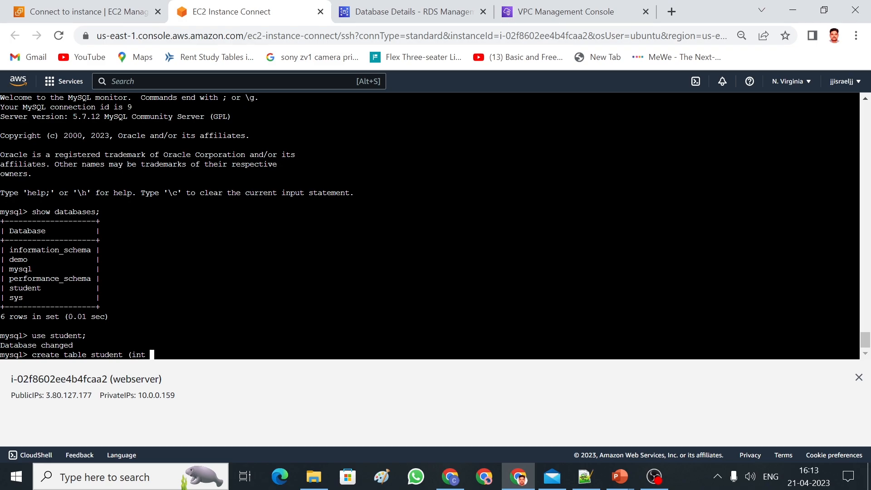
key(Left)
key(Left)
key(Left)
key(Left)
text(rollno)
key(Right)
key(Right)
key(Right)
text(, name varchar)
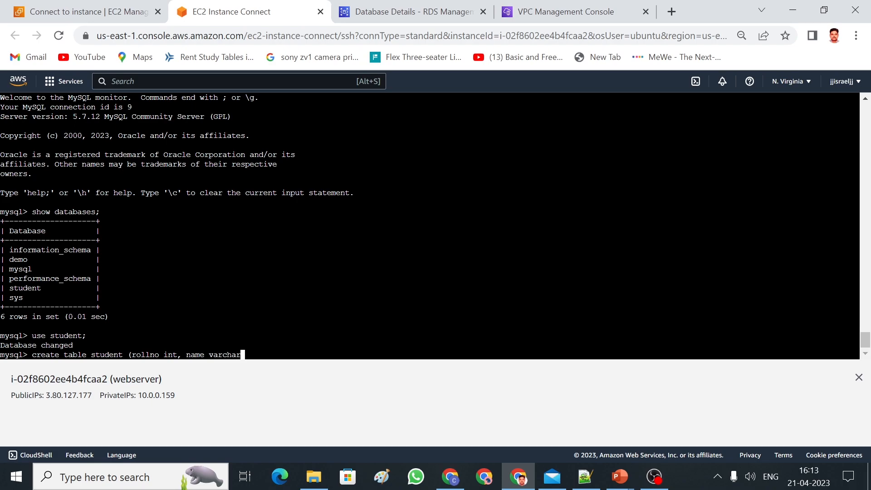
text((255));)
key(Return)
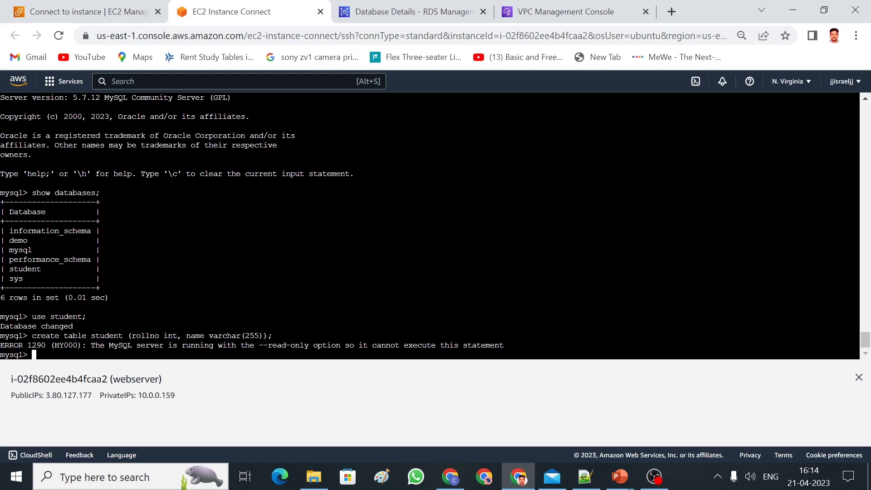
Exit the MySQL session on the reader instance.
text(exit)
key(Return)
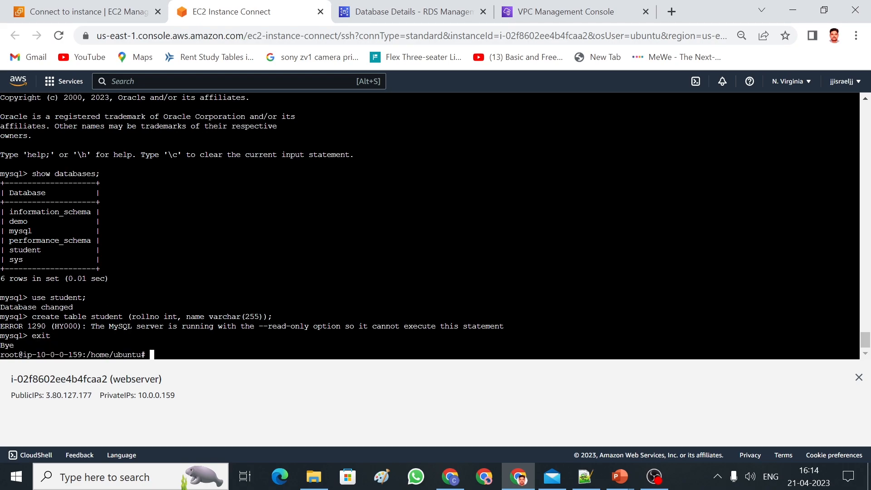
key(alt+Tab)
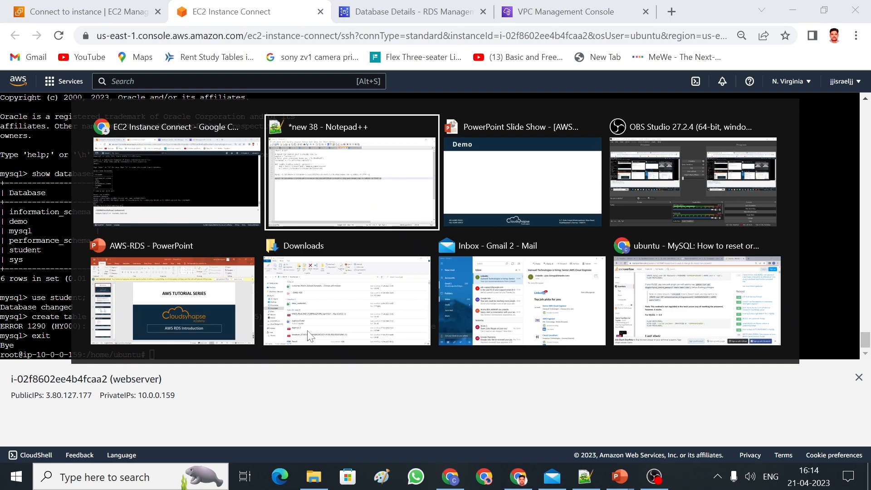
View the writer instance database-1-instance-1 details on the RDS page.
key(alt+shift+Tab)
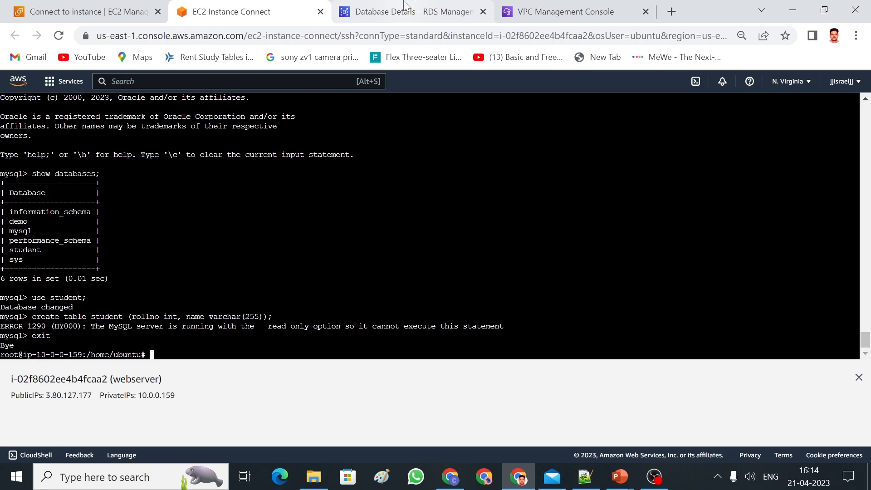
click(416, 18)
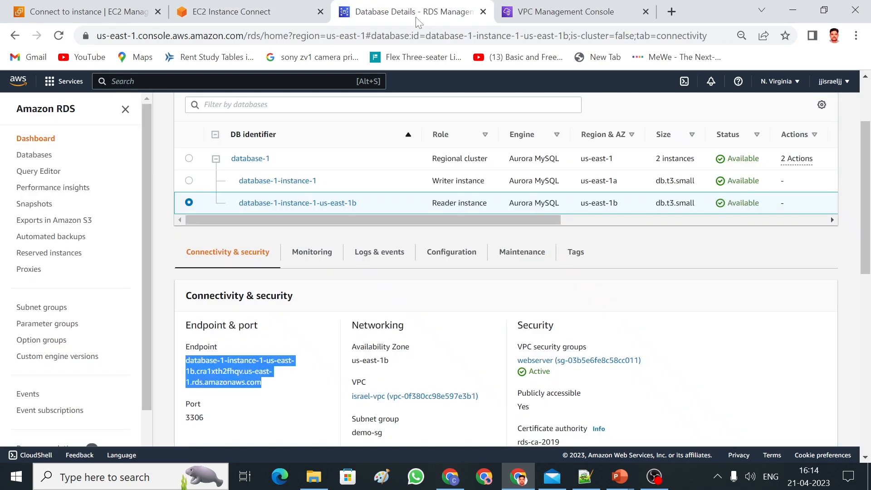
click(303, 181)
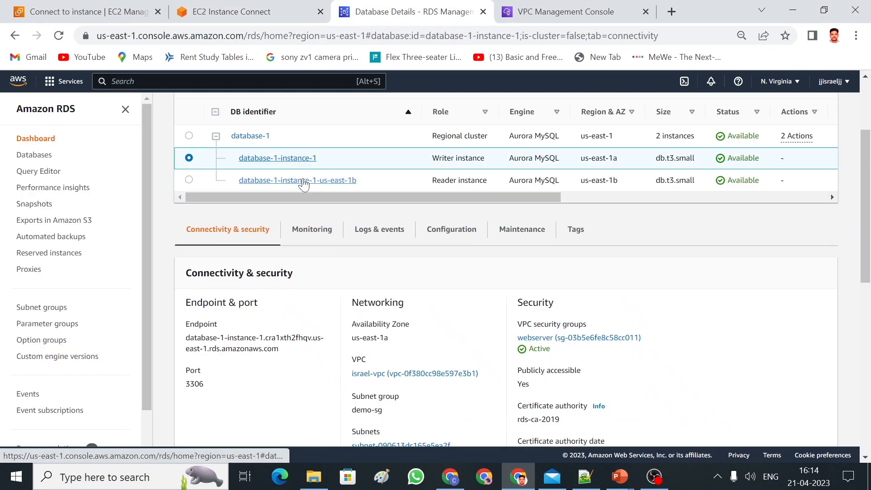
Select the writer's mysql connection command on line 13 of the notes, then return to the terminal.
key(alt+Tab)
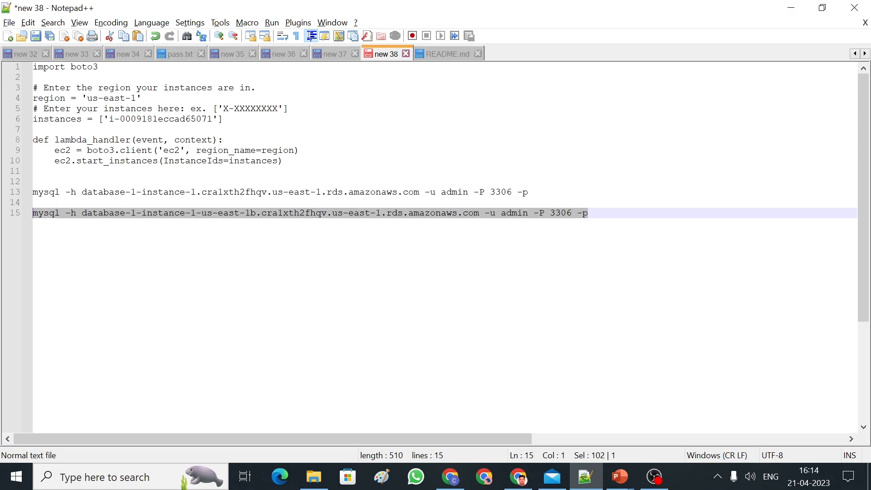
key(alt)
click(419, 191)
drag(529, 191, 33, 192)
key(ctrl+c)
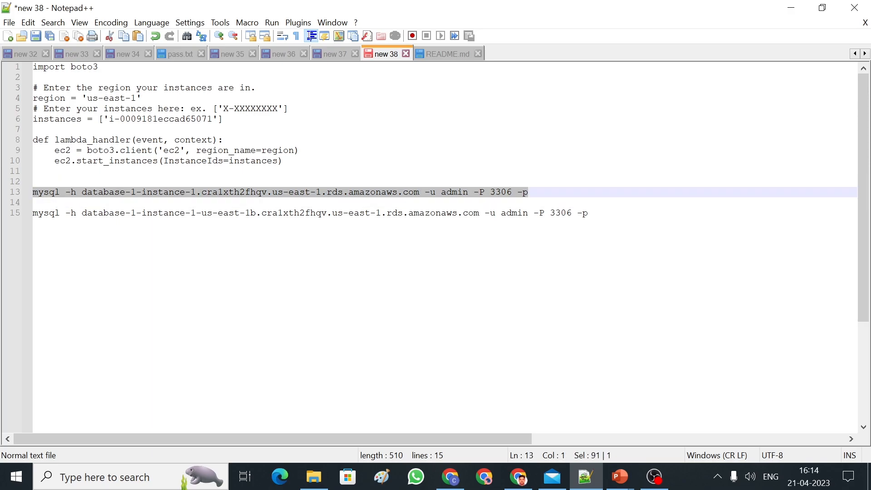
key(alt+Tab)
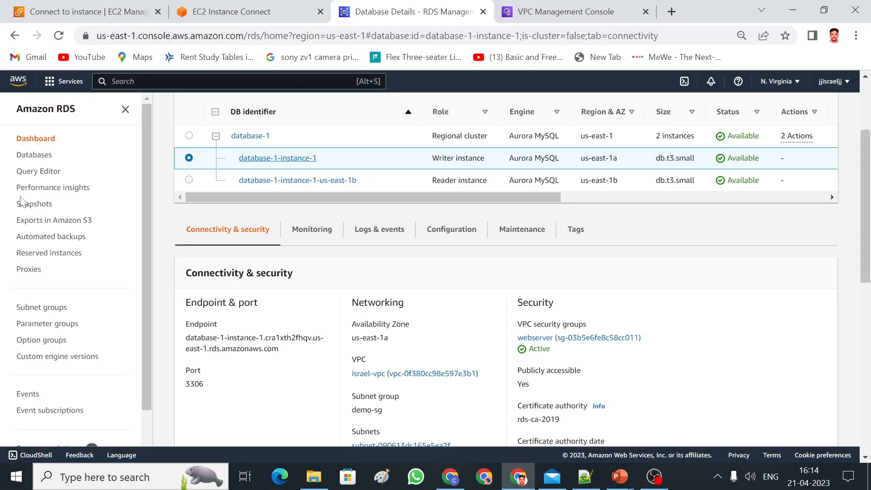
key(alt+Tab)
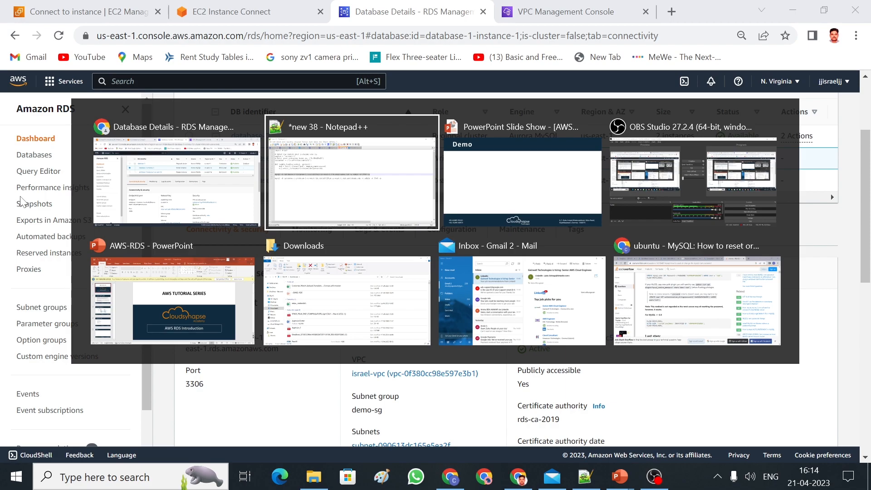
key(Escape)
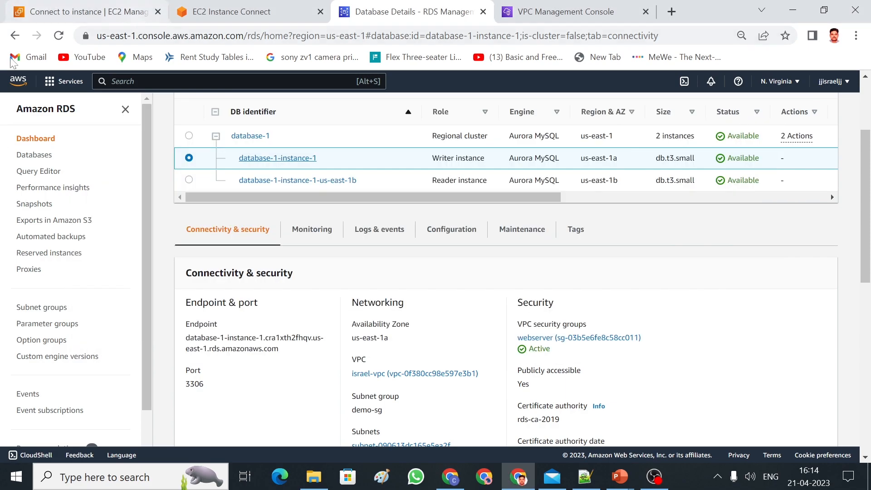
click(236, 18)
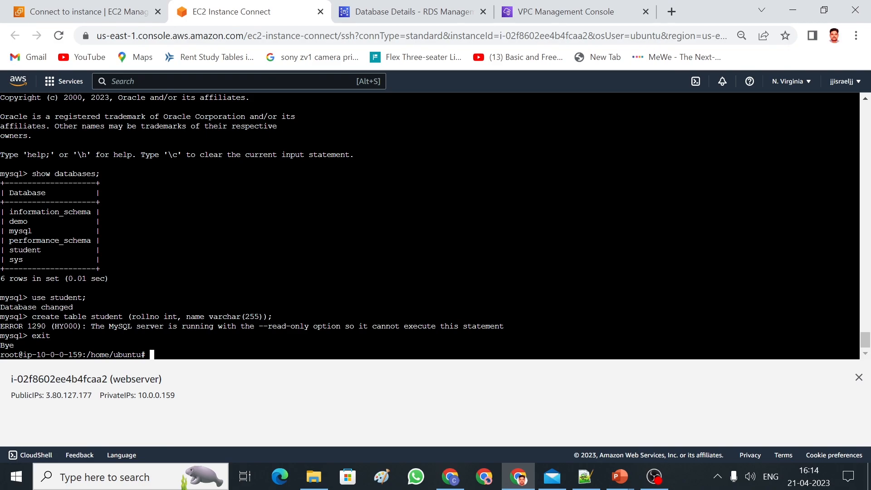
Connect to the writer instance with the pasted mysql command and switch to the student database.
right_click(210, 137)
click(240, 246)
key(Return)
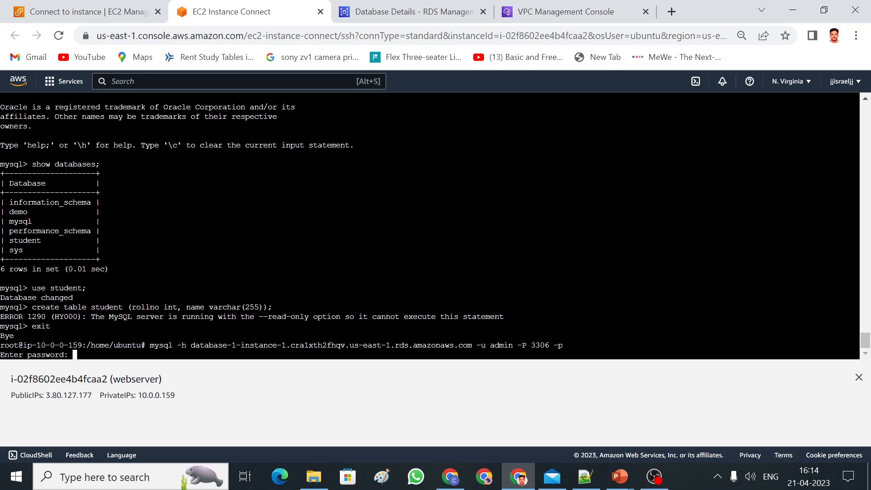
key(Return)
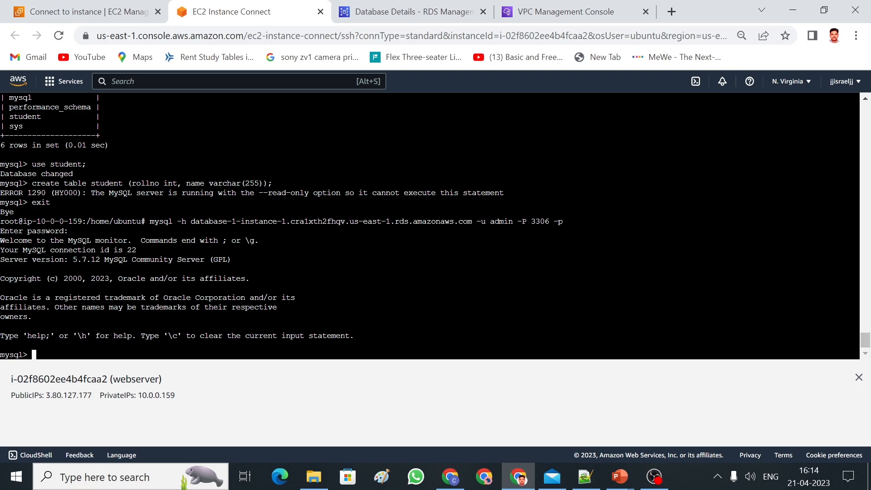
text(use student;)
key(Return)
Create table student with columns rollno int and name varchar(255) on the writer.
drag(864, 344, 865, 330)
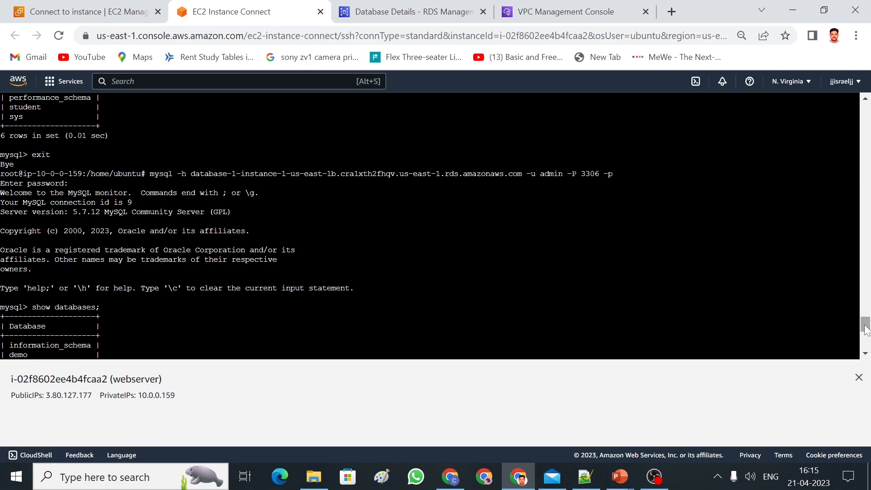
drag(864, 330, 865, 343)
drag(32, 192, 273, 192)
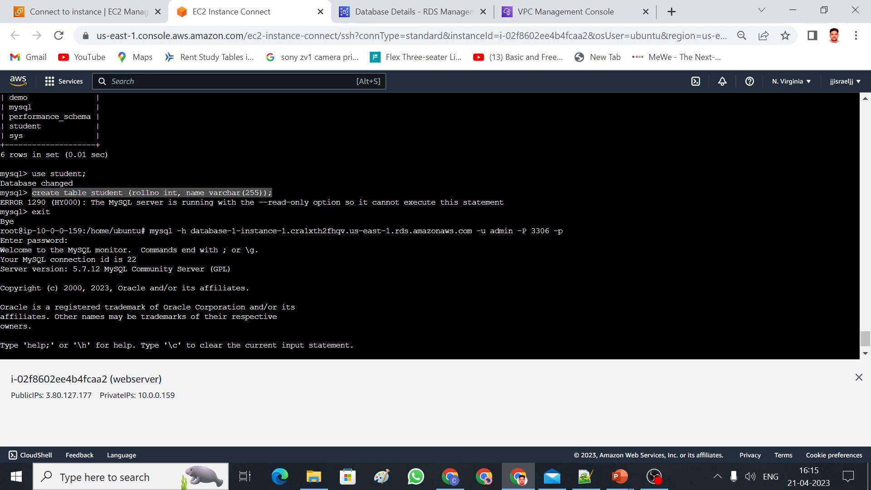
key(ctrl+c)
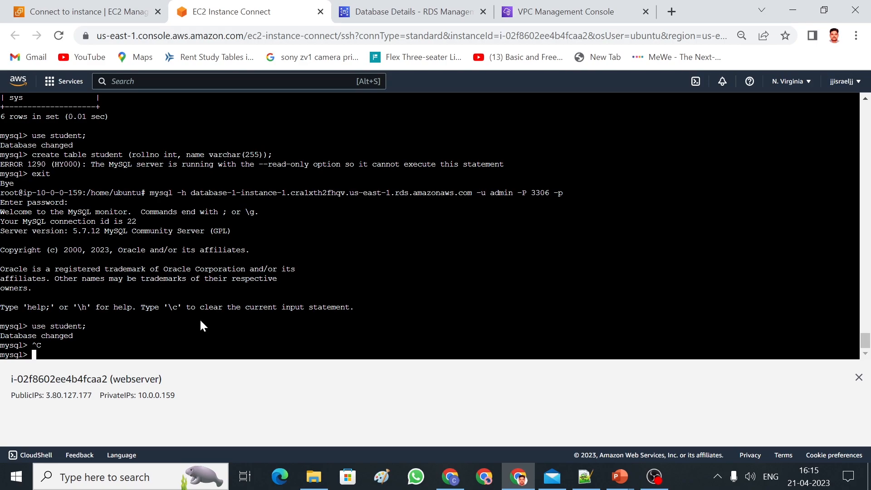
right_click(200, 320)
click(247, 217)
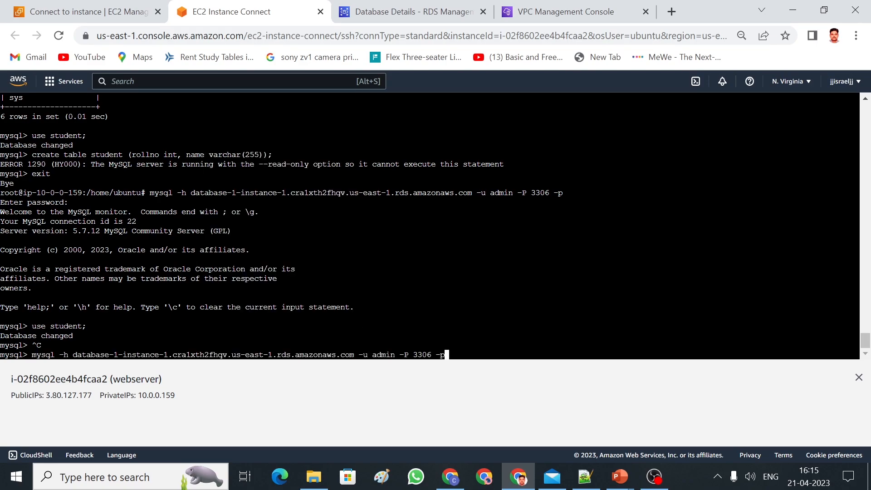
key(BackSpace)
key(BackSpace)
key(BackSpace)
key(BackSpace)
key(BackSpace)
key(BackSpace)
key(BackSpace)
key(BackSpace)
key(BackSpace)
key(BackSpace)
key(BackSpace)
key(BackSpace)
key(BackSpace)
key(BackSpace)
key(BackSpace)
key(BackSpace)
key(BackSpace)
key(BackSpace)
key(BackSpace)
key(BackSpace)
key(BackSpace)
key(BackSpace)
key(BackSpace)
key(BackSpace)
key(BackSpace)
key(BackSpace)
key(BackSpace)
key(BackSpace)
key(BackSpace)
key(BackSpace)
key(BackSpace)
key(BackSpace)
key(BackSpace)
key(BackSpace)
key(BackSpace)
key(BackSpace)
key(BackSpace)
key(BackSpace)
key(BackSpace)
key(BackSpace)
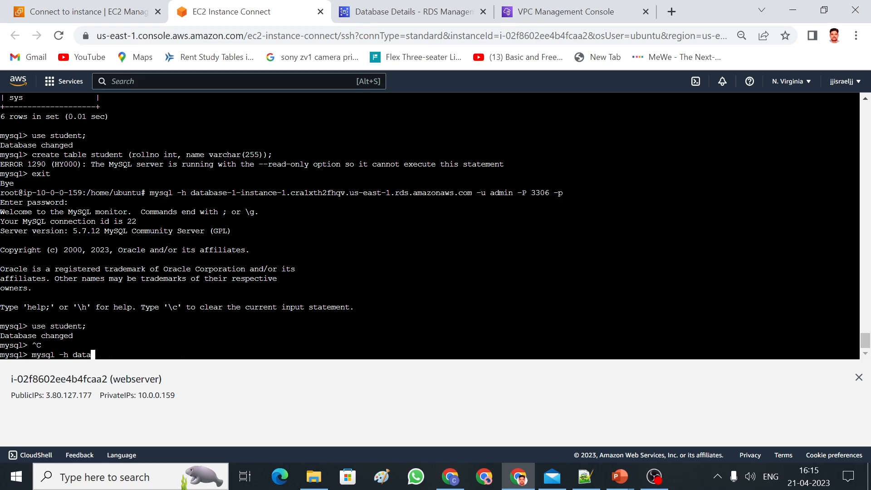
text(create table student ()
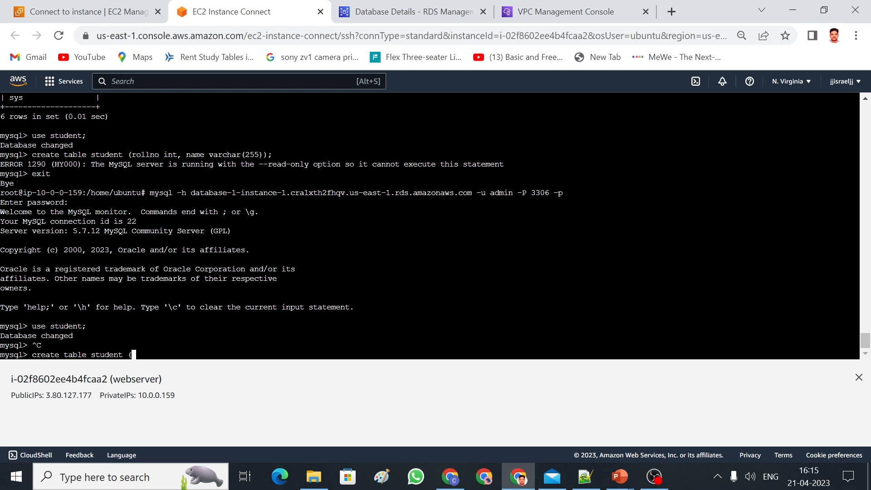
text(rollno int, name varcha)
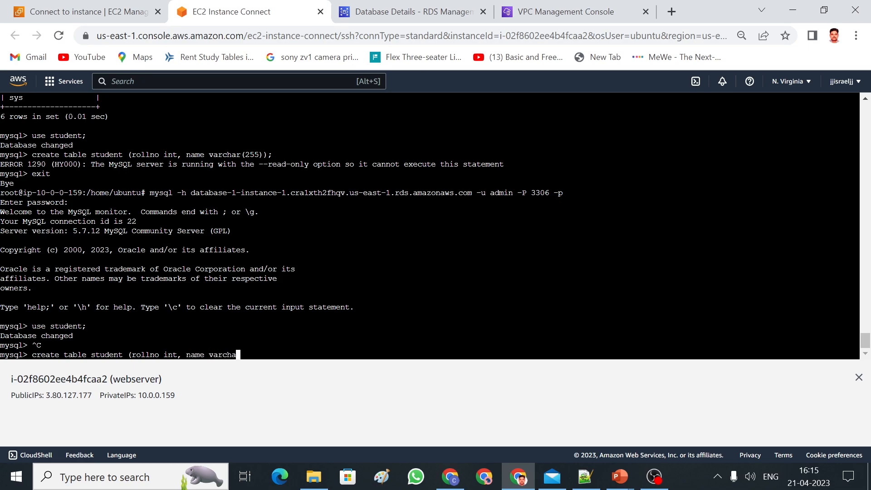
text(r(255));)
key(Return)
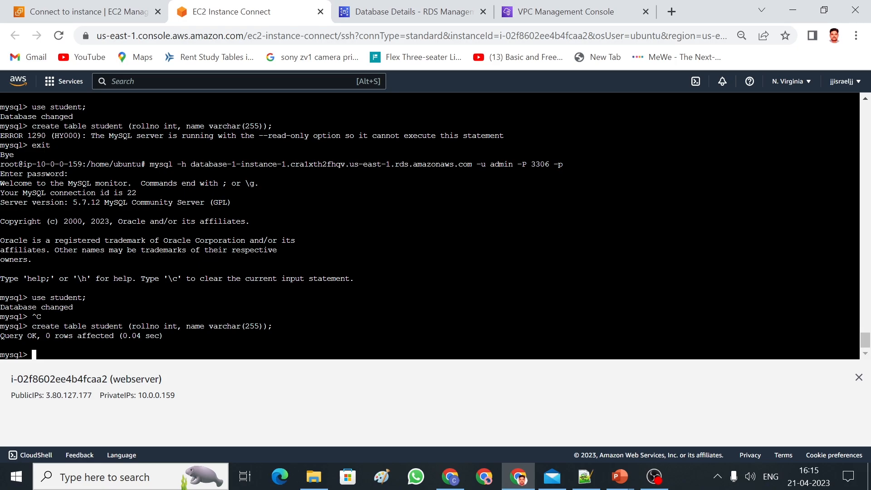
Choose Delete from the Actions menu for database-1-instance-1 on the RDS details page.
click(107, 19)
click(413, 14)
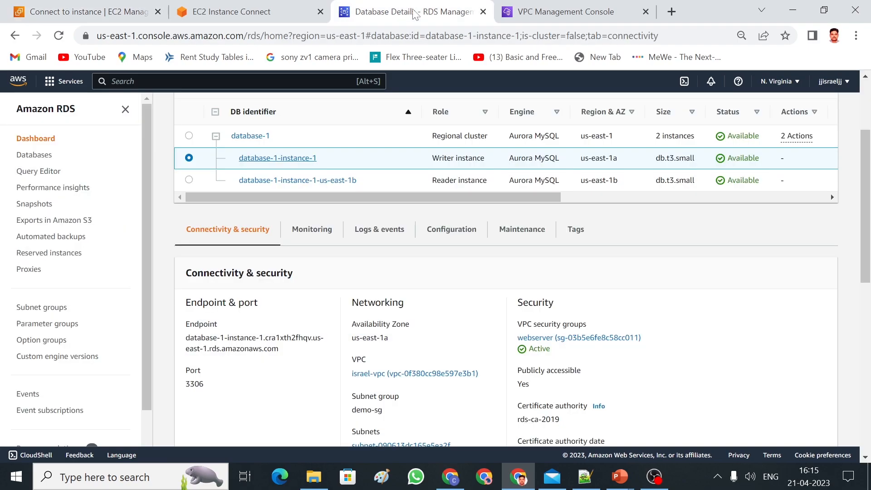
drag(869, 195, 869, 189)
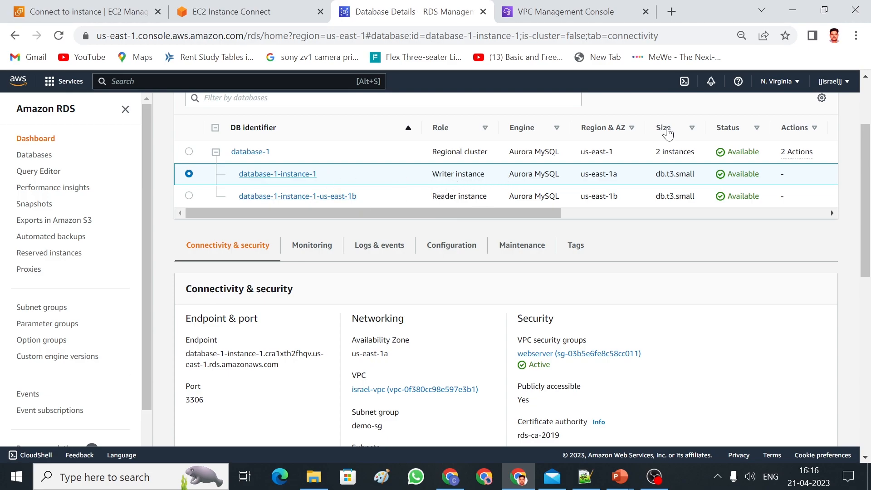
drag(869, 187, 869, 144)
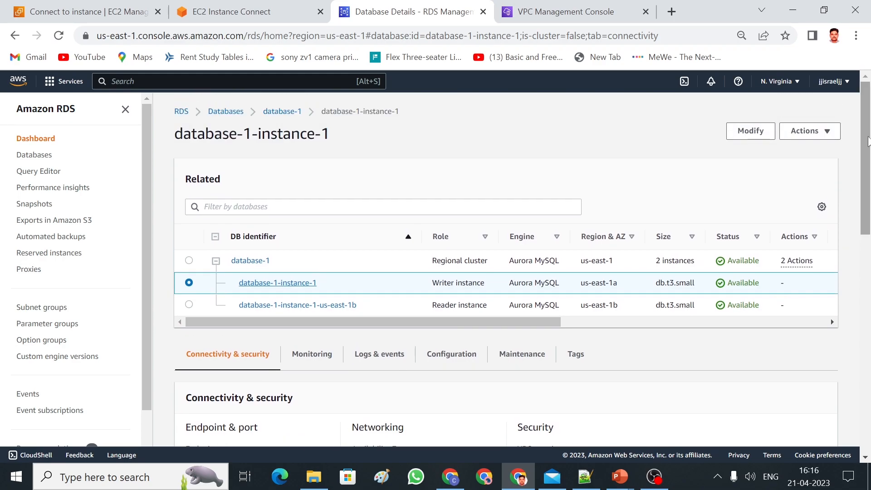
click(823, 132)
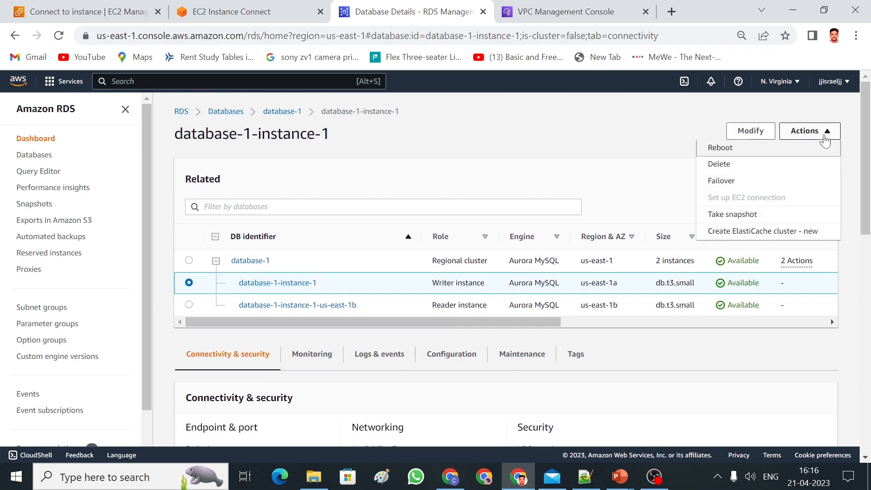
click(743, 169)
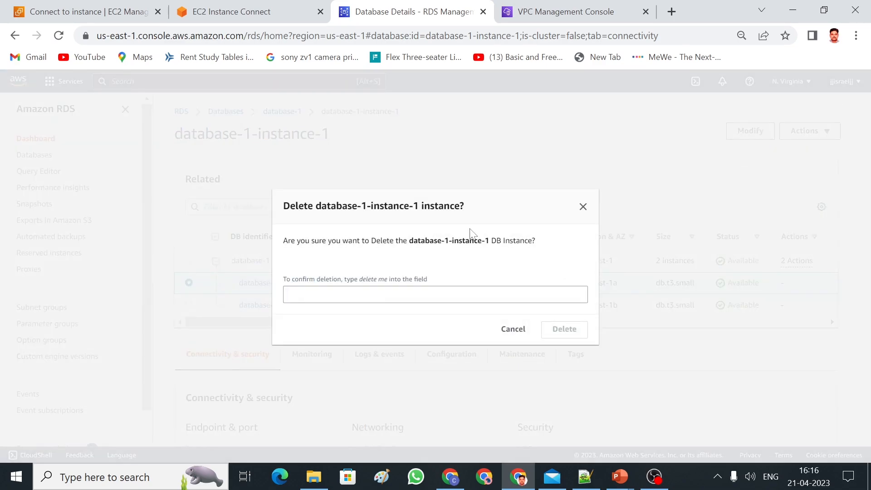
Confirm the deletion with 'delete me' and reload the details page to see it Deleting.
click(455, 294)
text(dele)
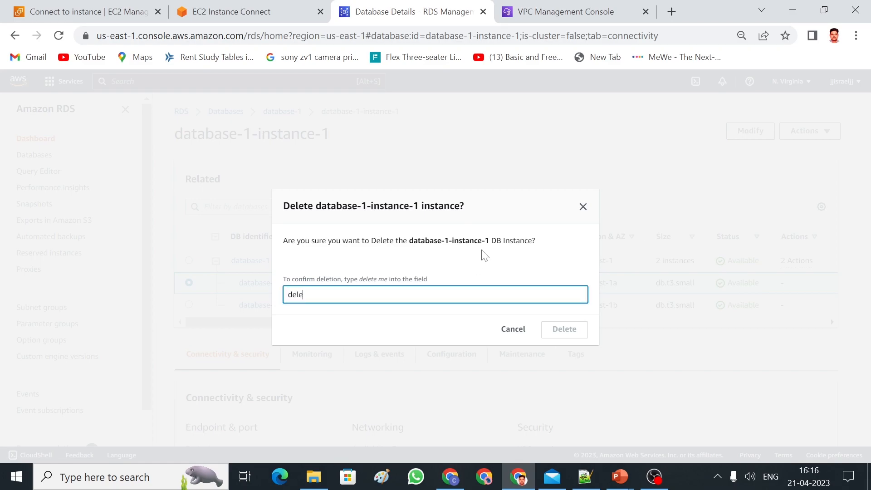
text(te me)
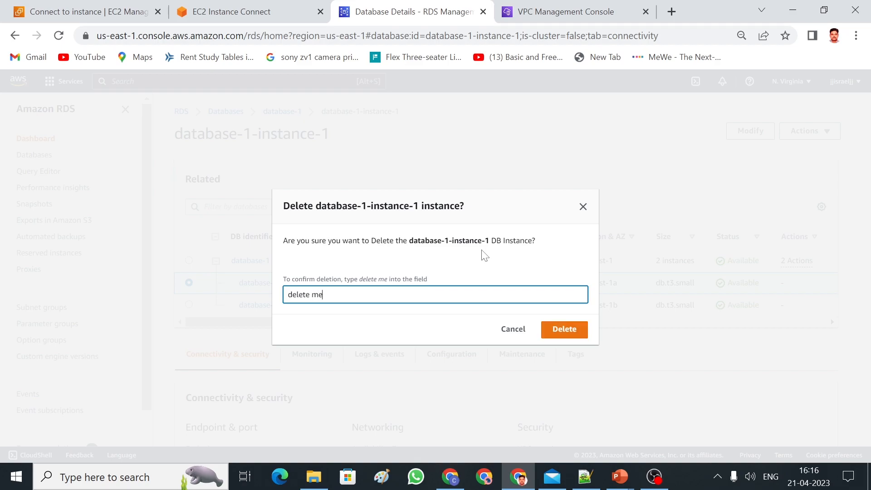
click(562, 329)
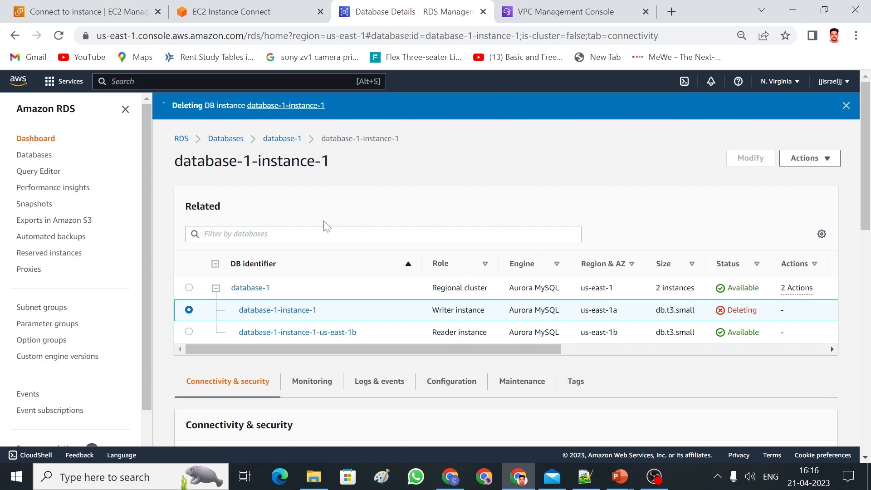
click(58, 36)
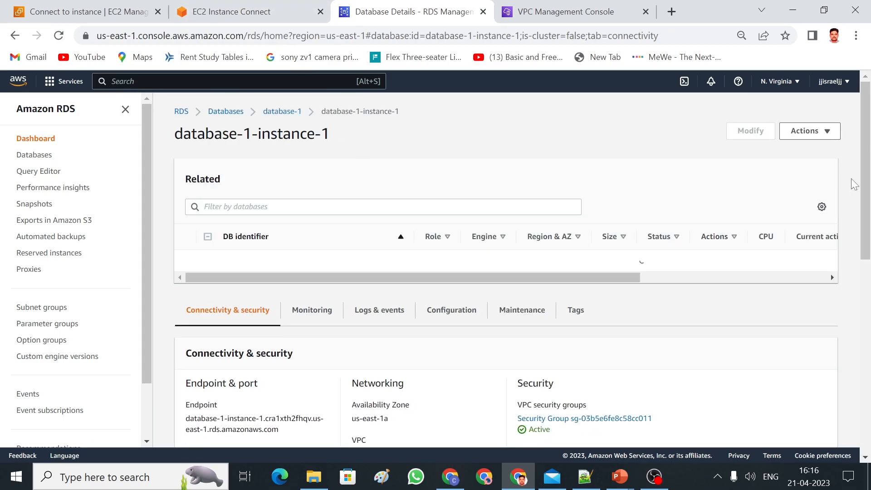
drag(864, 179, 837, 188)
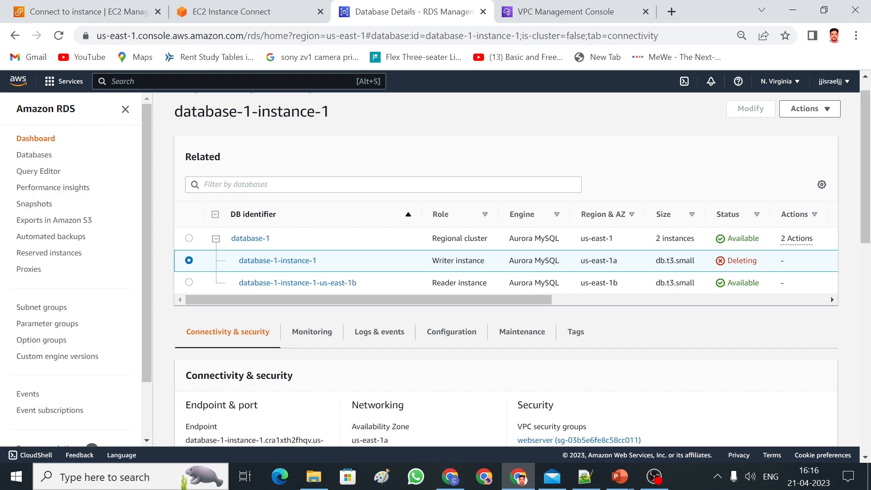
Exit MySQL and connect to database-1-instance-1-us-east-1b using line 15's command from the notes.
click(259, 17)
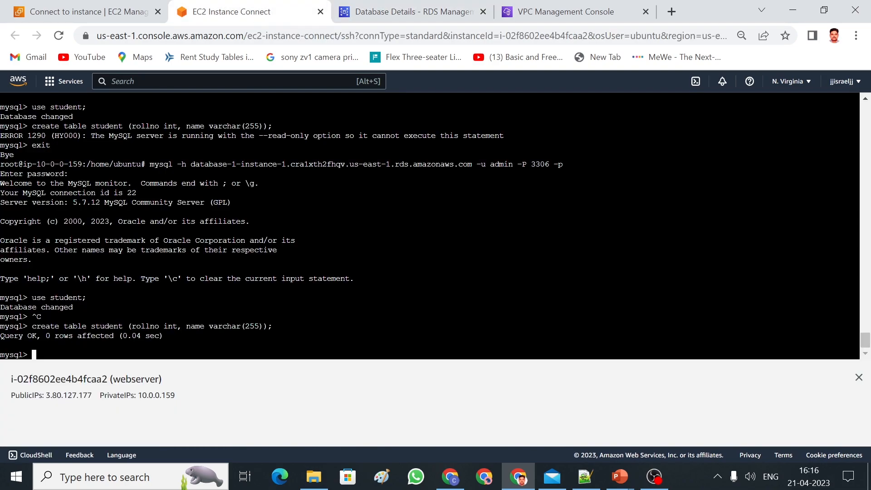
text(exit)
key(Return)
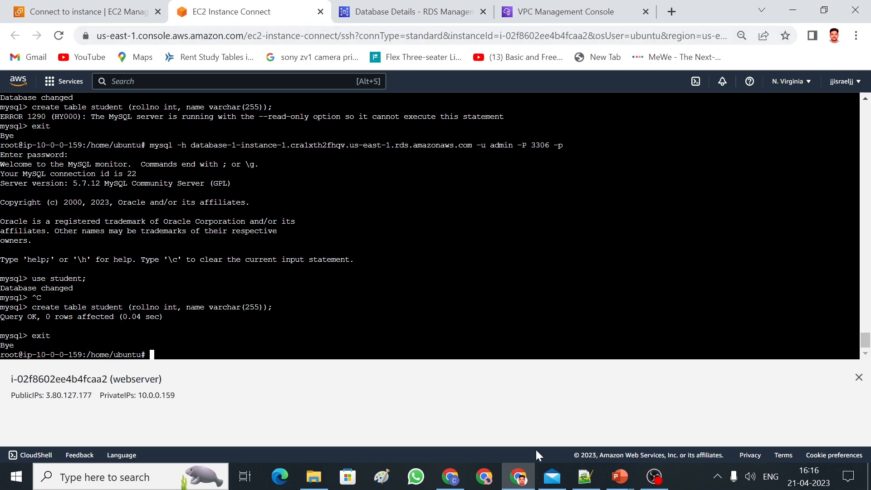
click(585, 476)
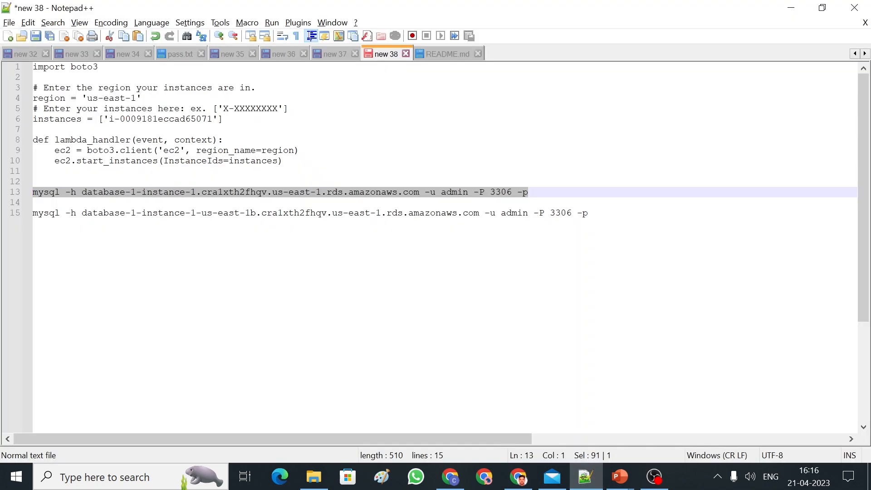
drag(588, 212, 32, 213)
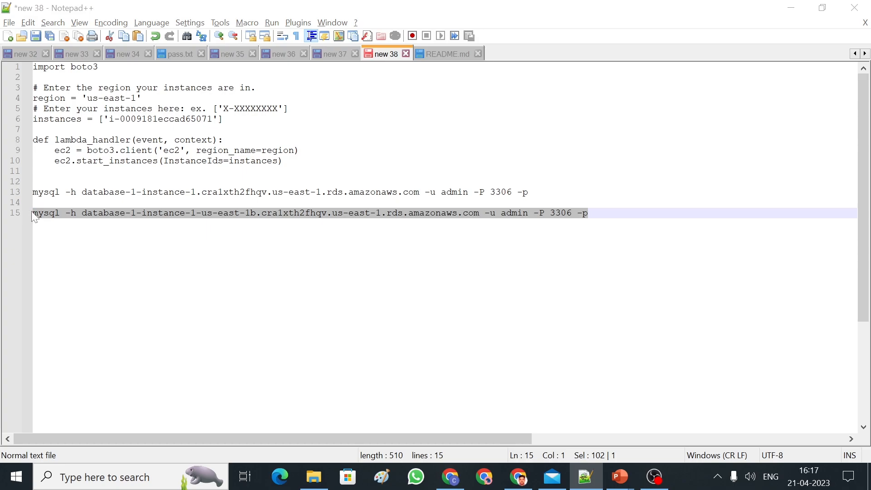
key(alt+Tab)
right_click(209, 320)
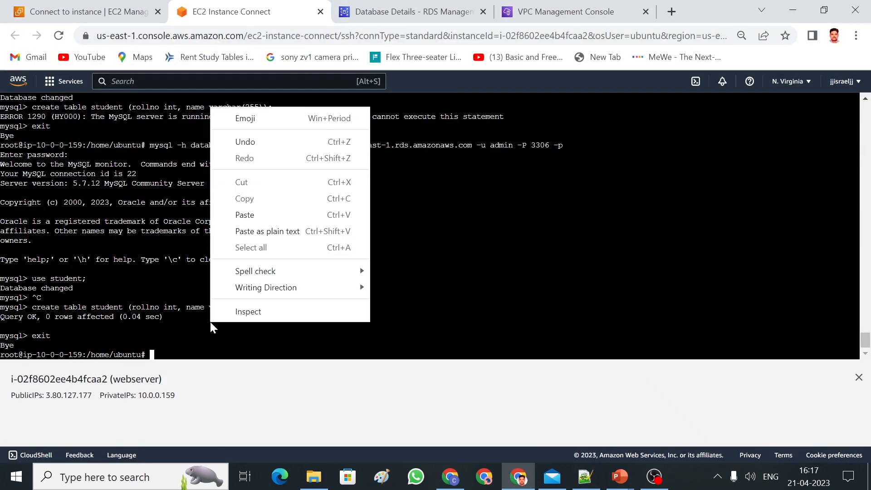
click(247, 214)
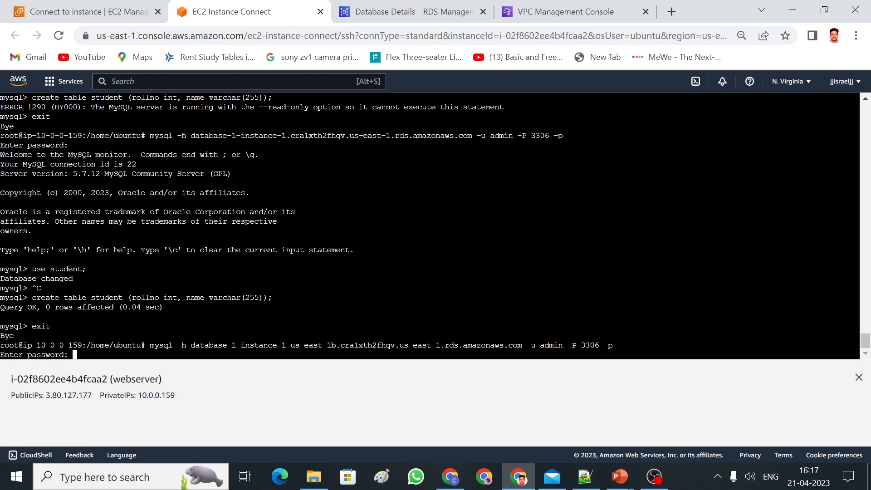
key(Return)
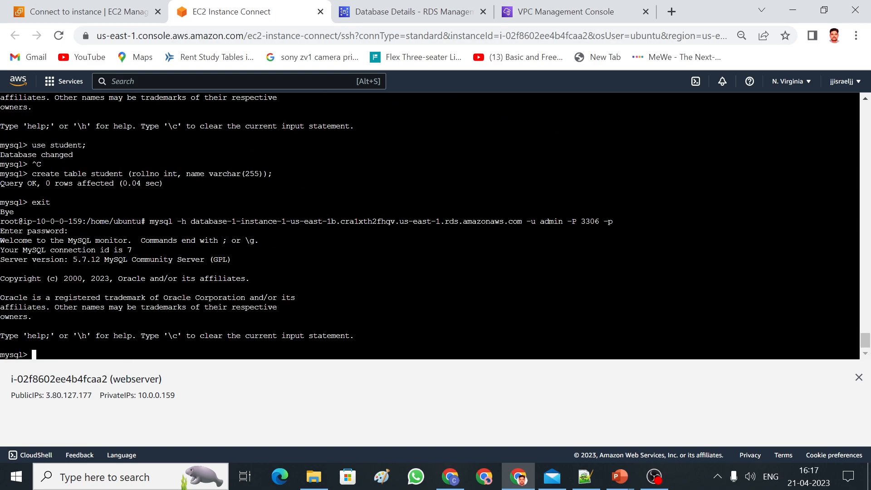
Create table student1 (rollno int, name varchar(255)) in the student database.
text(use student;)
key(Return)
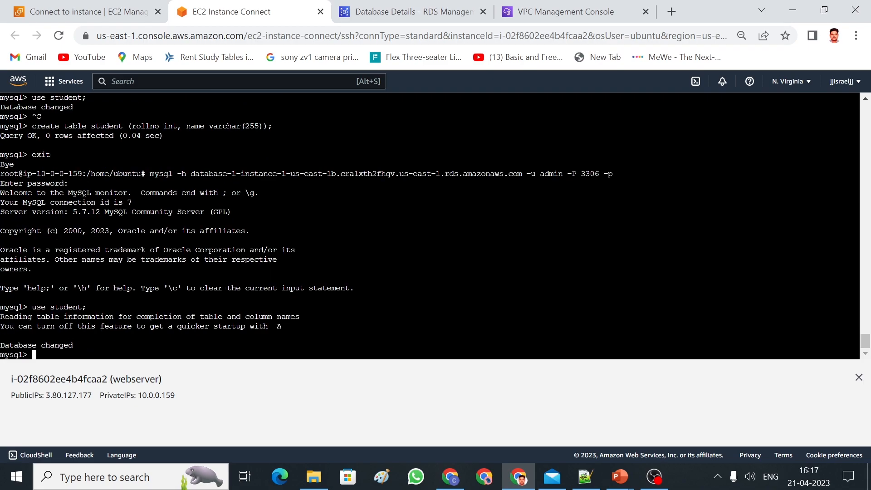
text(create )
text(student1)
key(Left)
key(Left)
key(Left)
key(Left)
key(Left)
key(Left)
key(Left)
key(Left)
text(tan)
key(BackSpace)
text(ble)
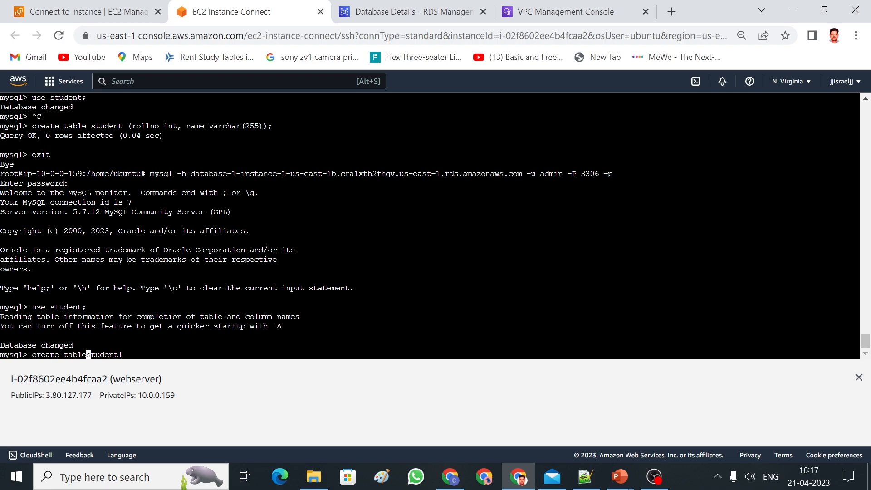
key(Right)
key(Right)
key(Right)
key(Right)
key(Right)
key(Right)
key(Right)
key(Right)
text(()
text(rool)
key(BackSpace)
key(BackSpace)
text(llno int)
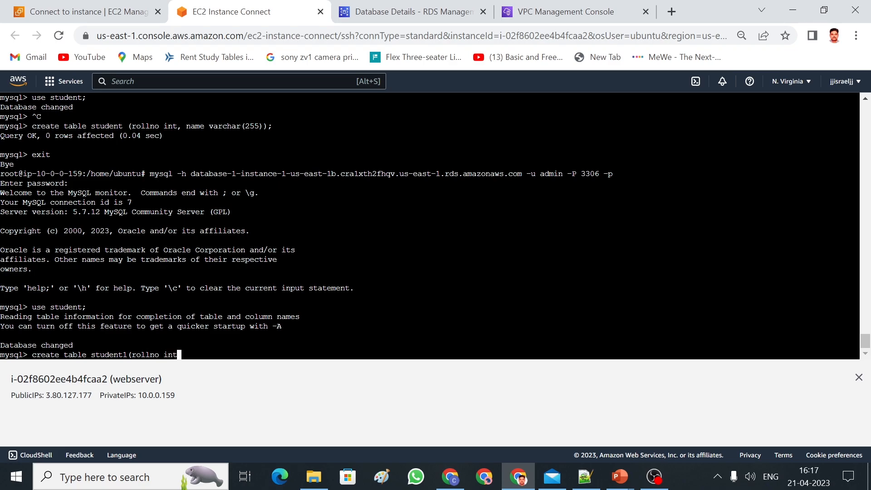
text(, name varchar(255));)
key(Return)
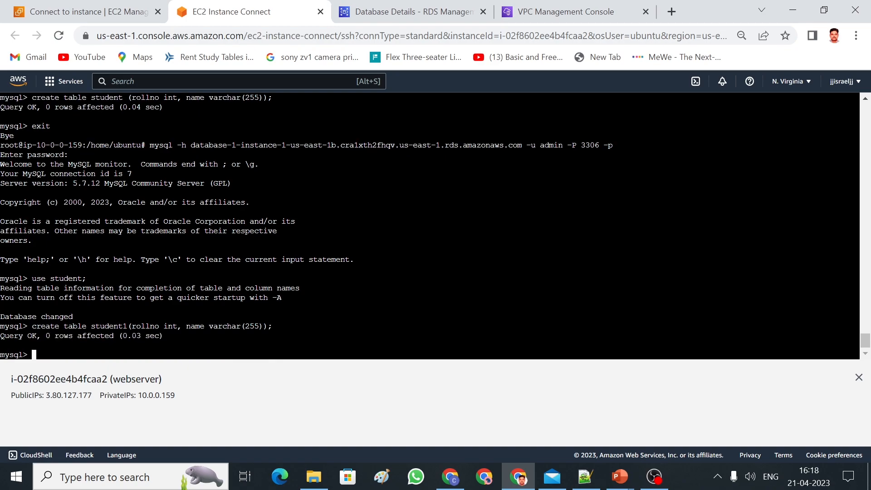
click(402, 13)
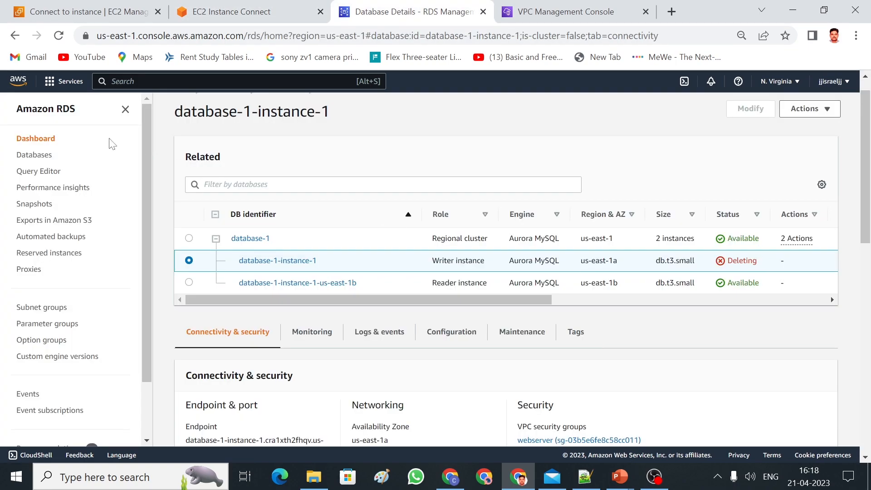
Reload RDS details to confirm us-east-1b is now Writer and database-1-instance-1 is Deleting.
click(59, 39)
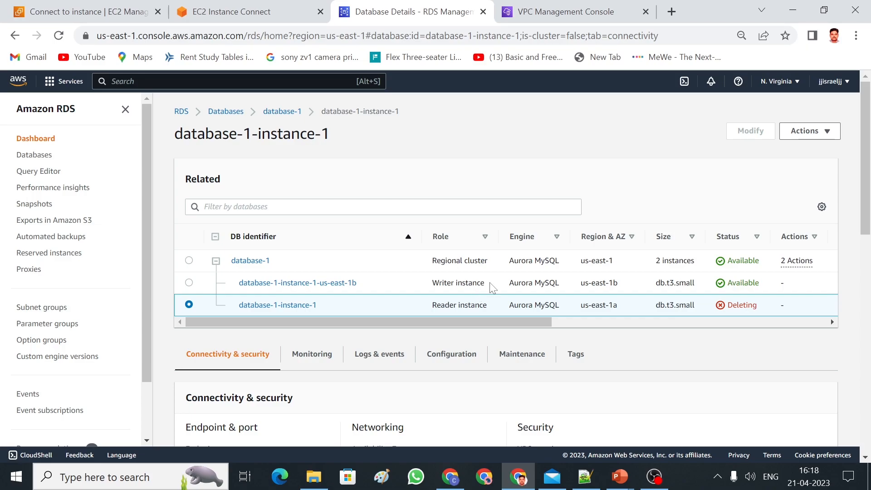
drag(493, 285, 431, 282)
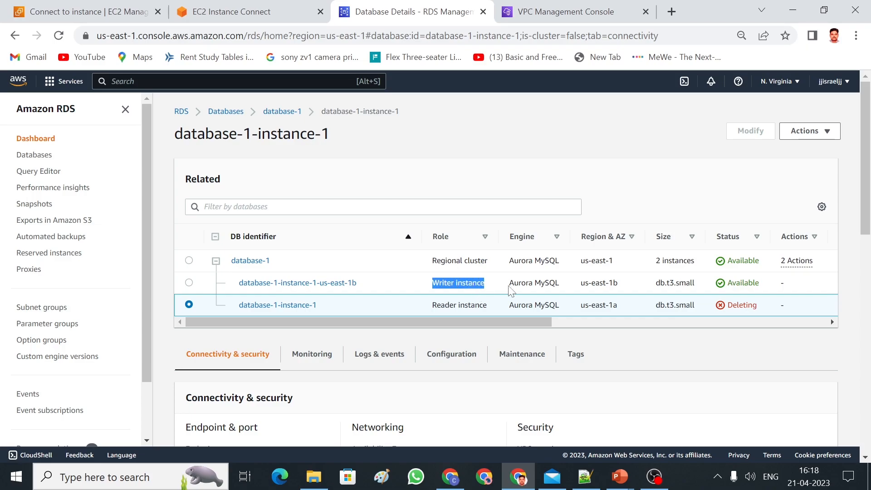